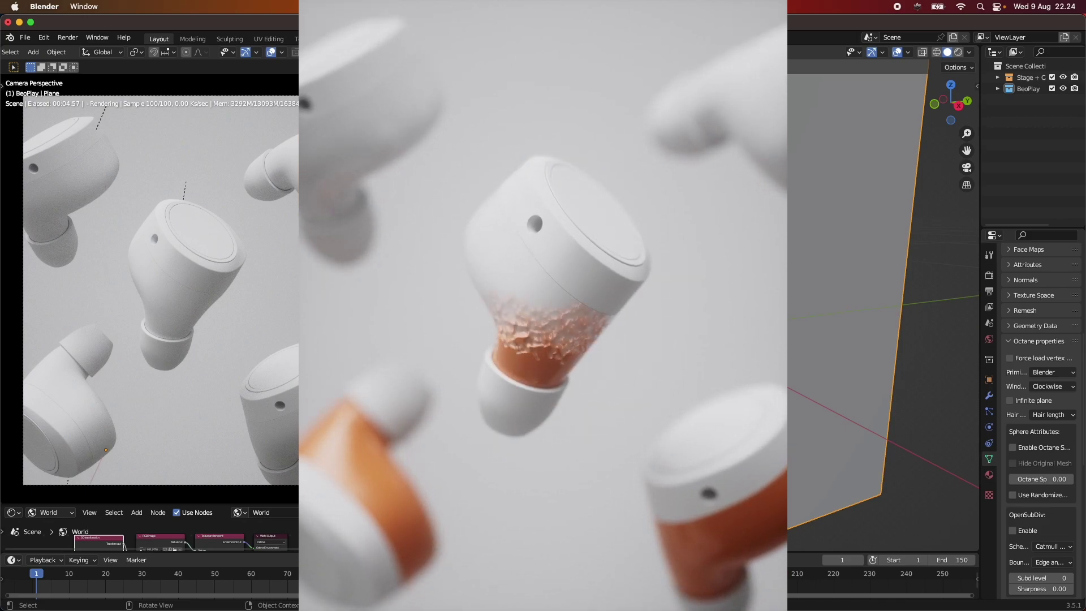
Step: Examine the arrangement of the five earbuds in front of the backdrop and camera, up close and from a distance
scroll(883, 306, up, 2)
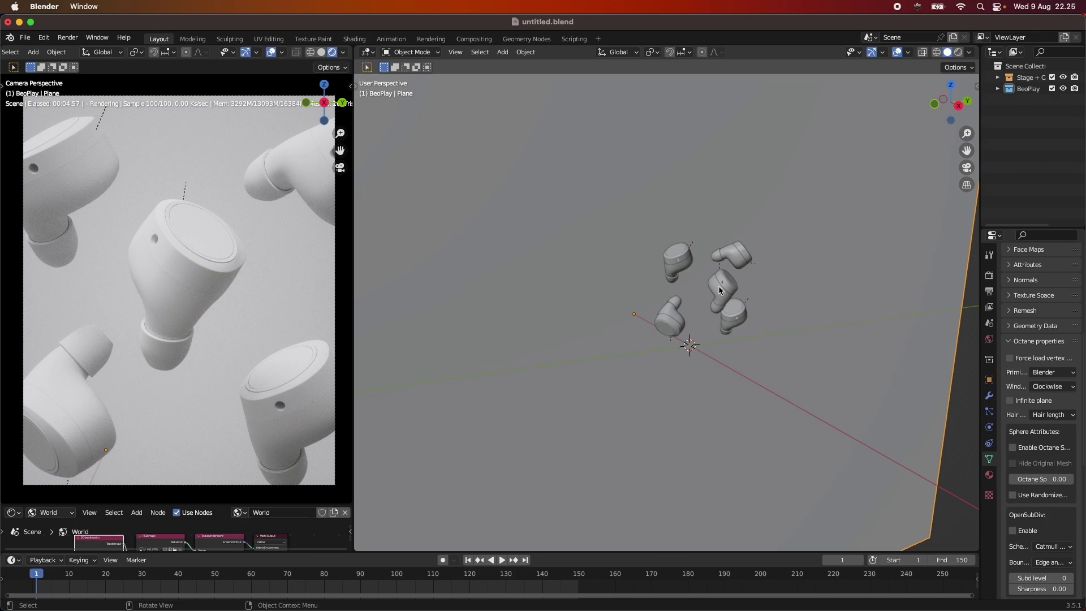
scroll(753, 321, up, 8)
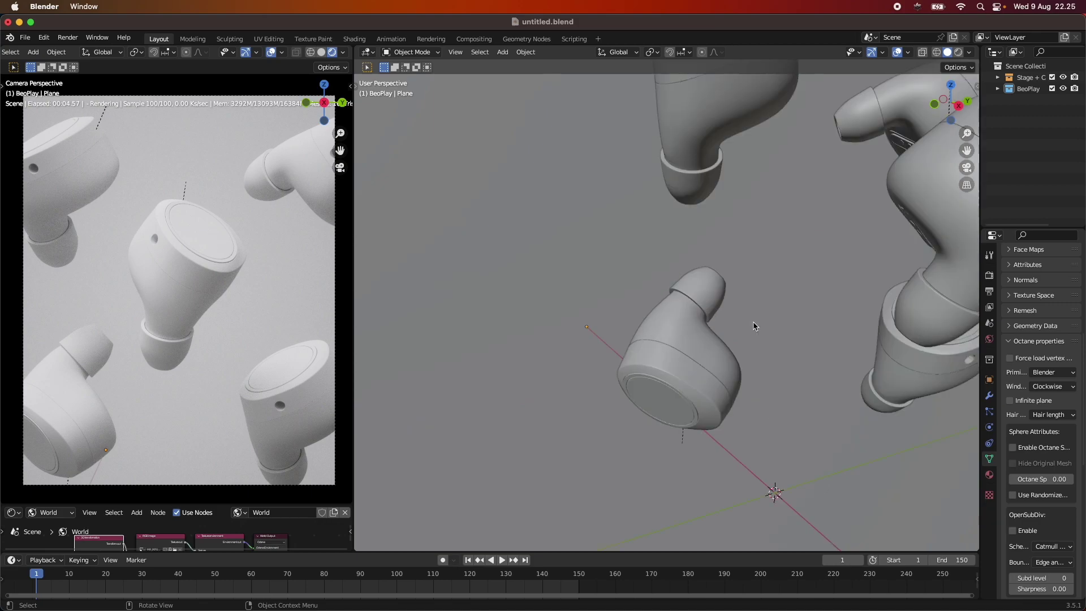
scroll(754, 326, down, 8)
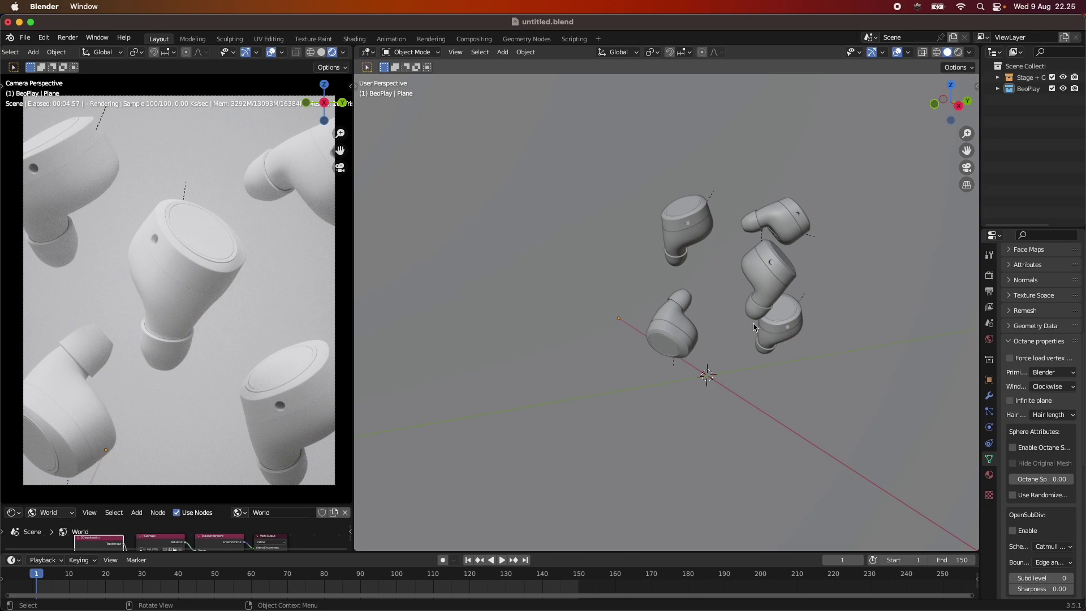
scroll(756, 333, down, 5)
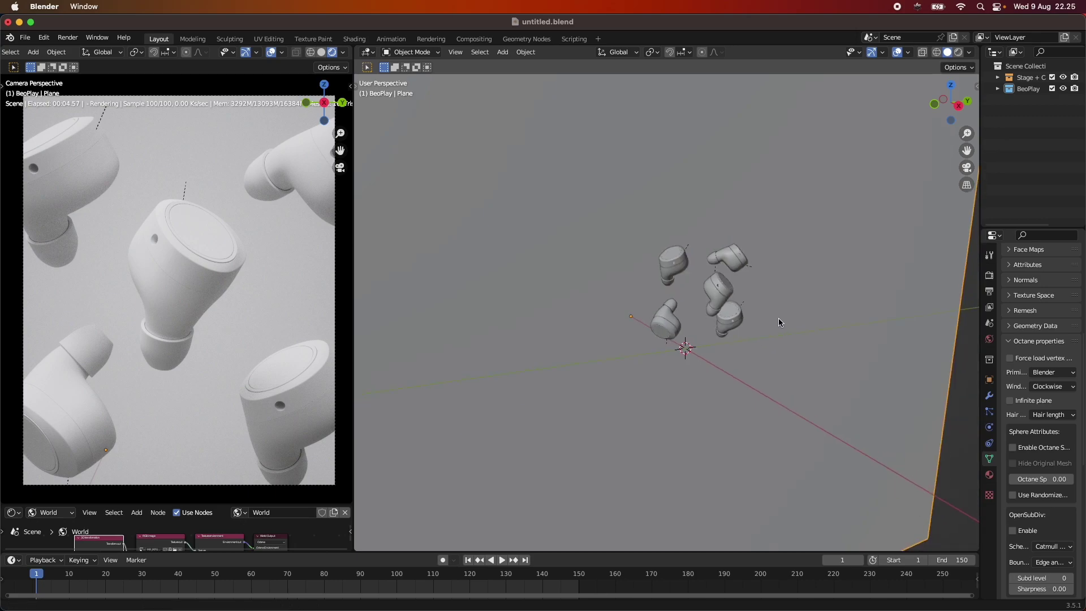
scroll(778, 324, up, 3)
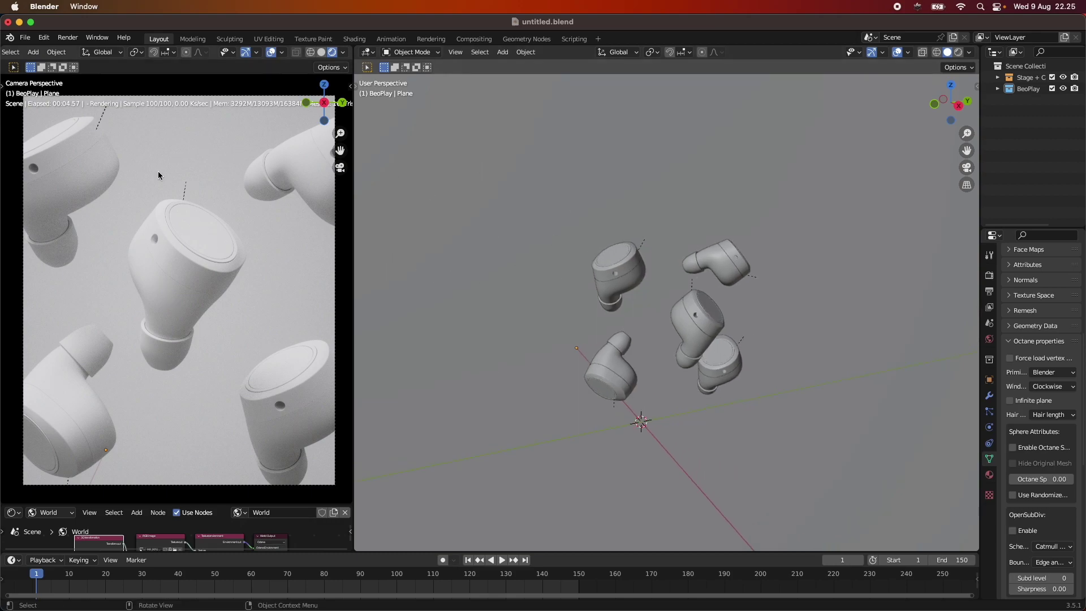
scroll(766, 375, down, 5)
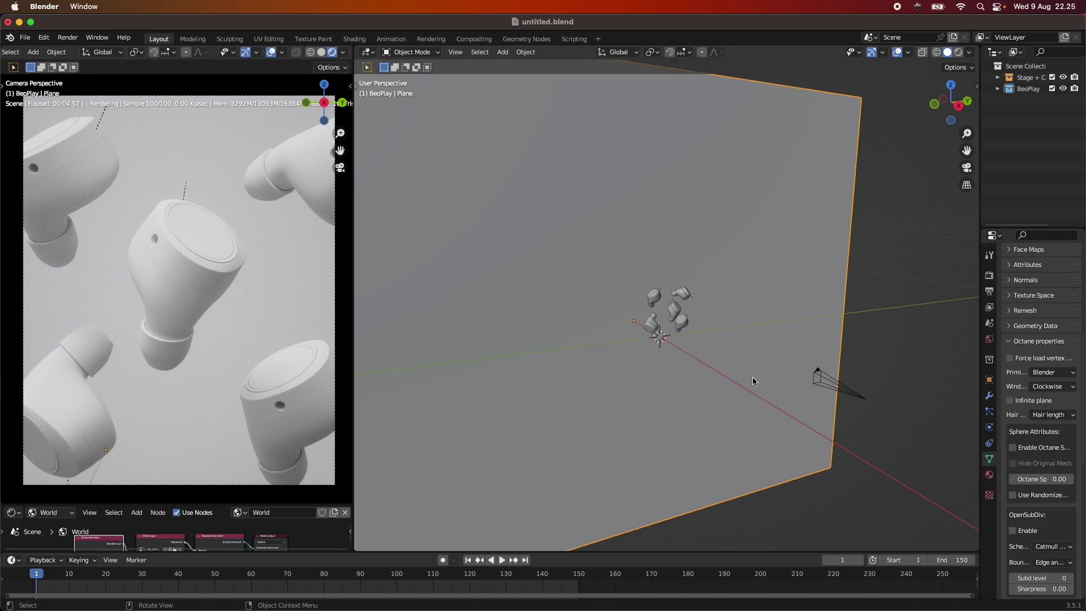
scroll(752, 380, up, 5)
scroll(202, 322, up, 3)
scroll(207, 326, up, 2)
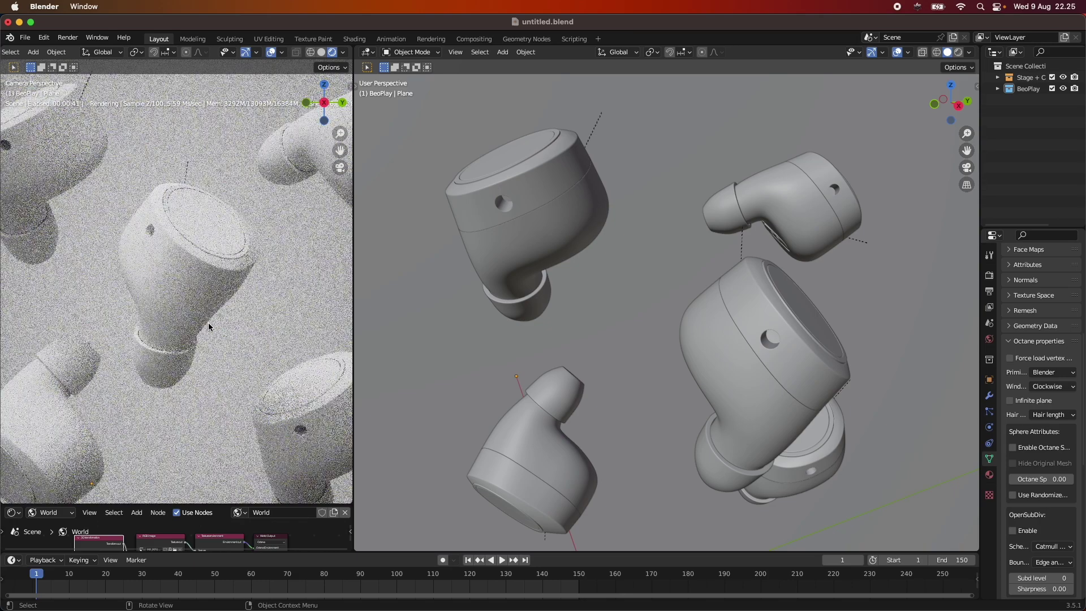
scroll(695, 332, down, 10)
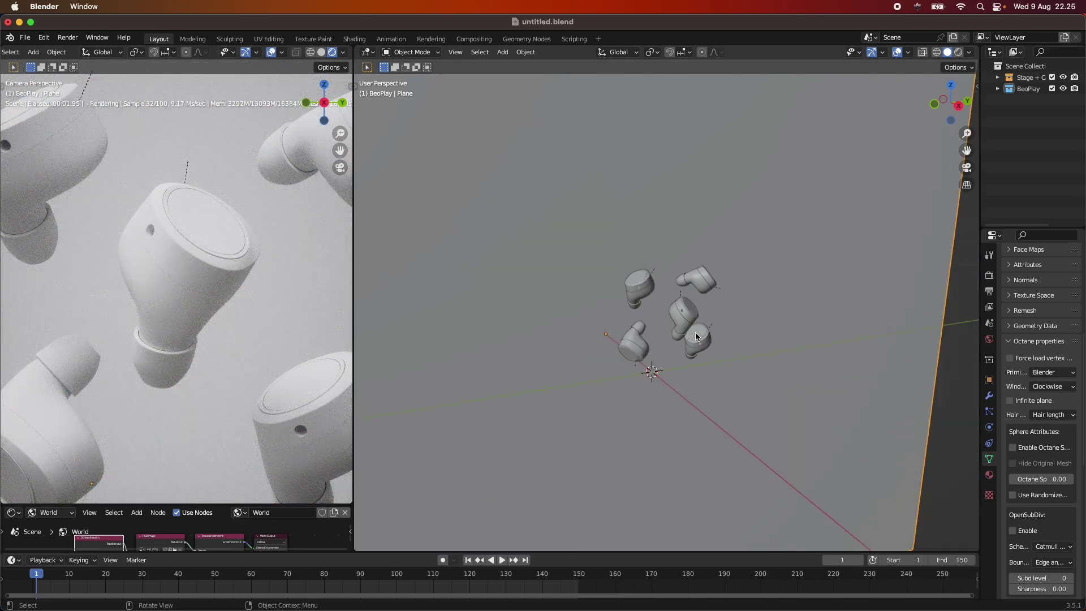
scroll(694, 323, up, 8)
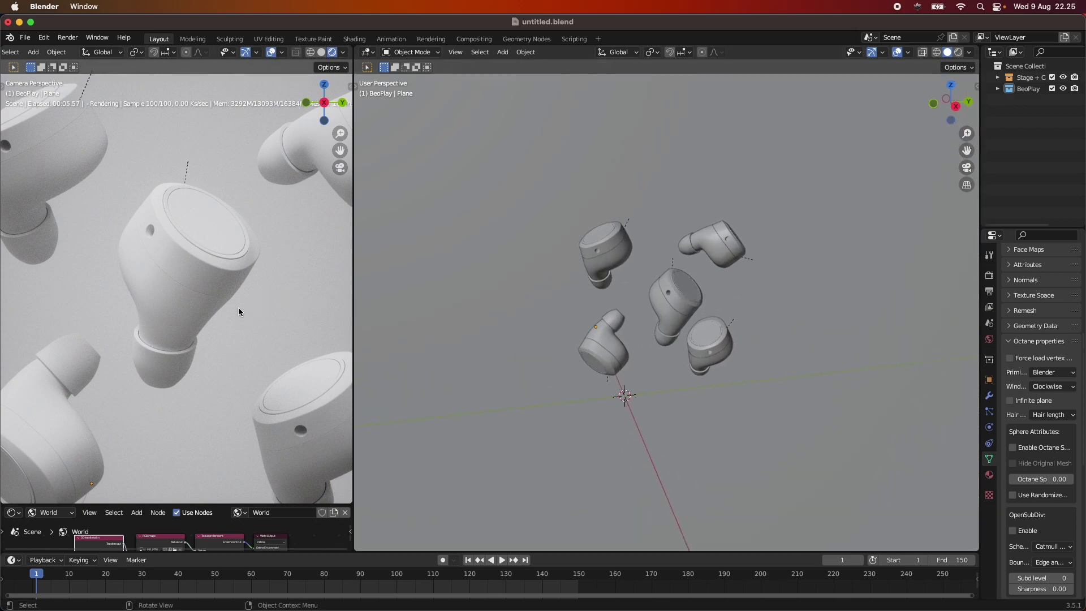
Step: Add a new material to the central earbud's body in the Shader Editor and save the file
click(184, 314)
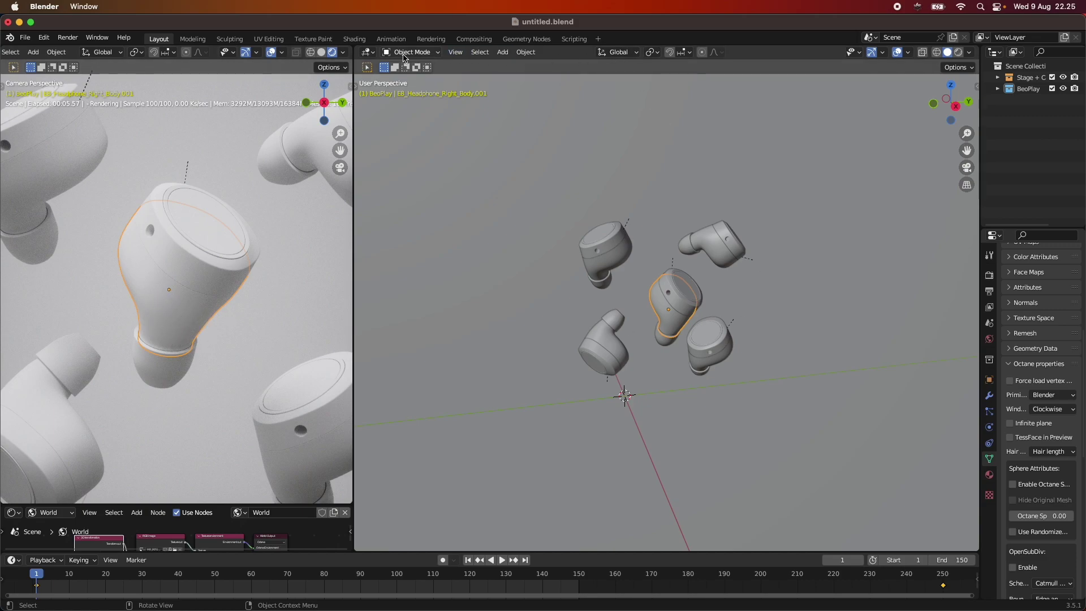
click(369, 52)
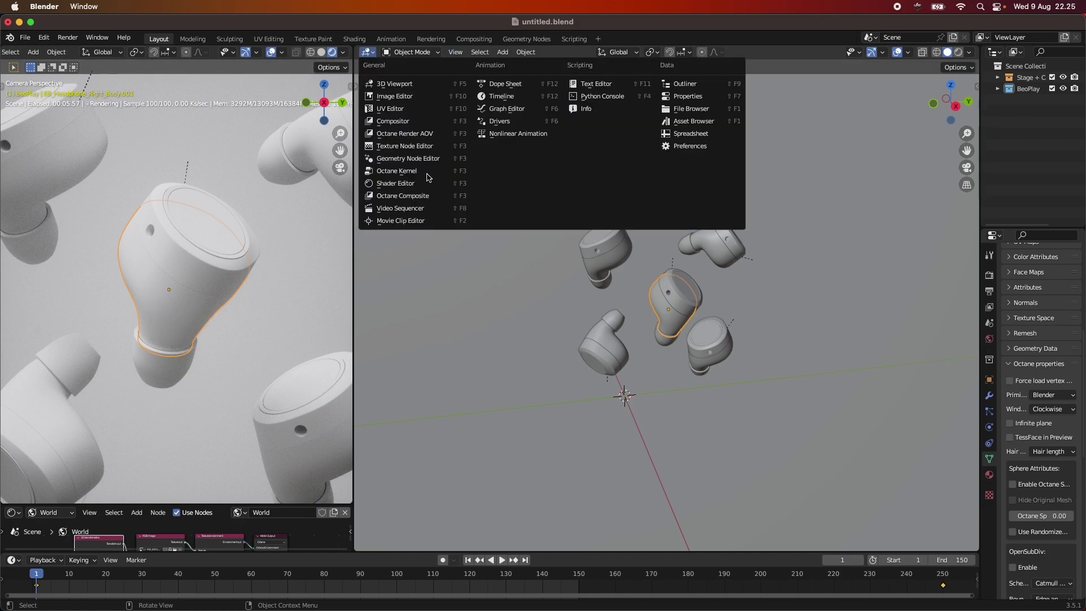
click(431, 178)
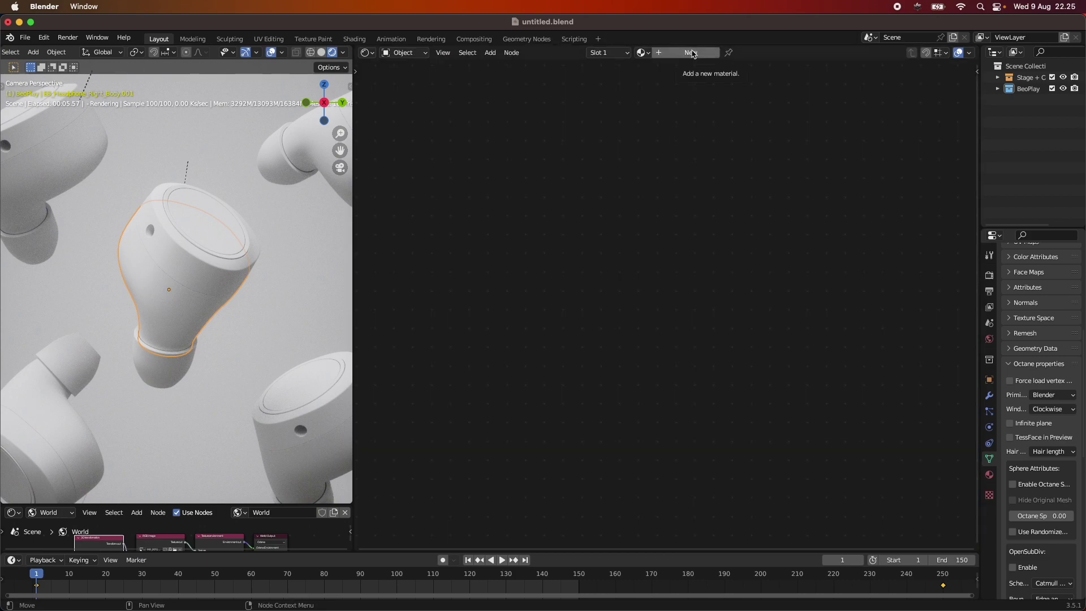
click(691, 52)
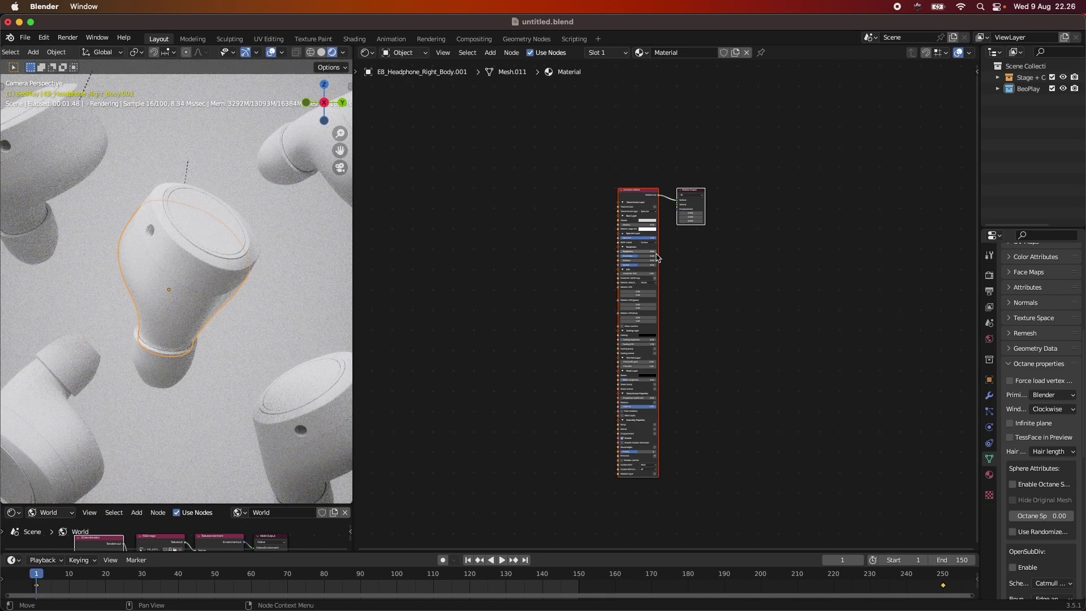
key(cmd+s)
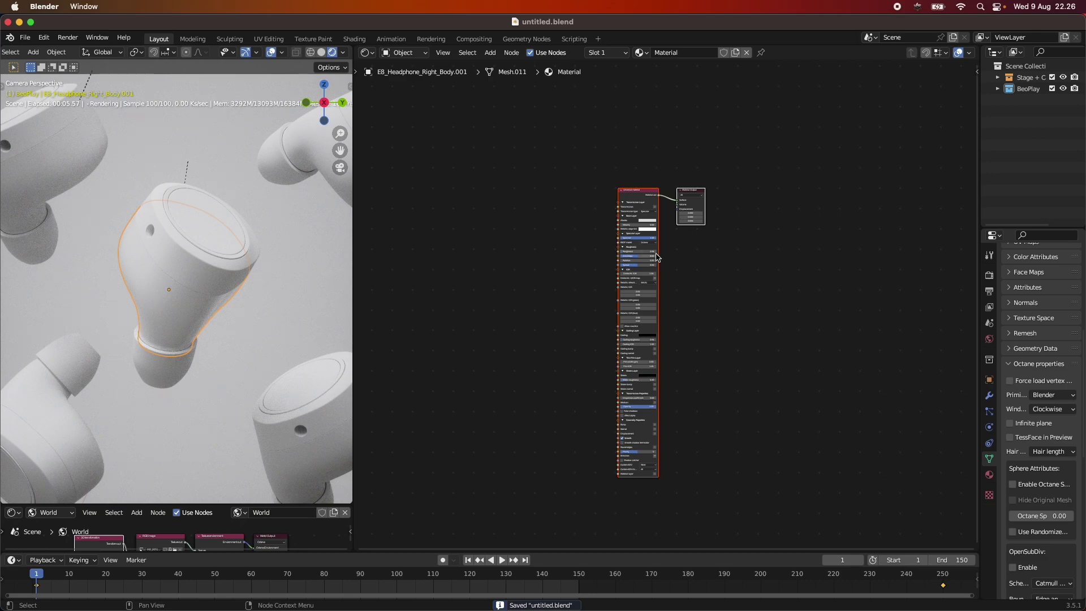
Step: Collapse the Universal material node's Specular, Roughness, IOR, Coating, Thin Film, Sheen and Transmission Properties sections
scroll(657, 258, up, 3)
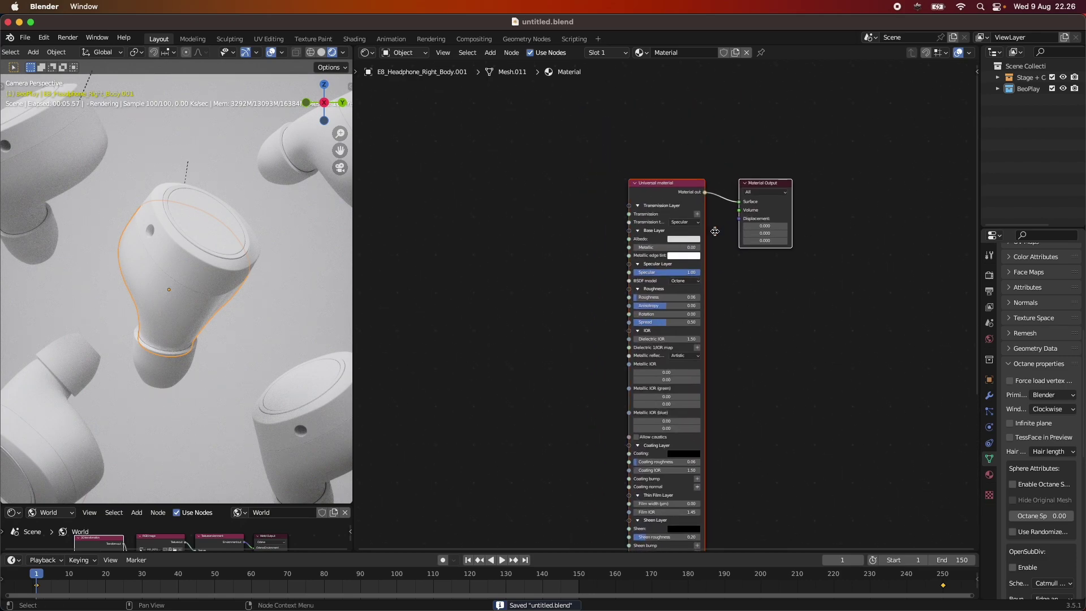
scroll(707, 286, up, 2)
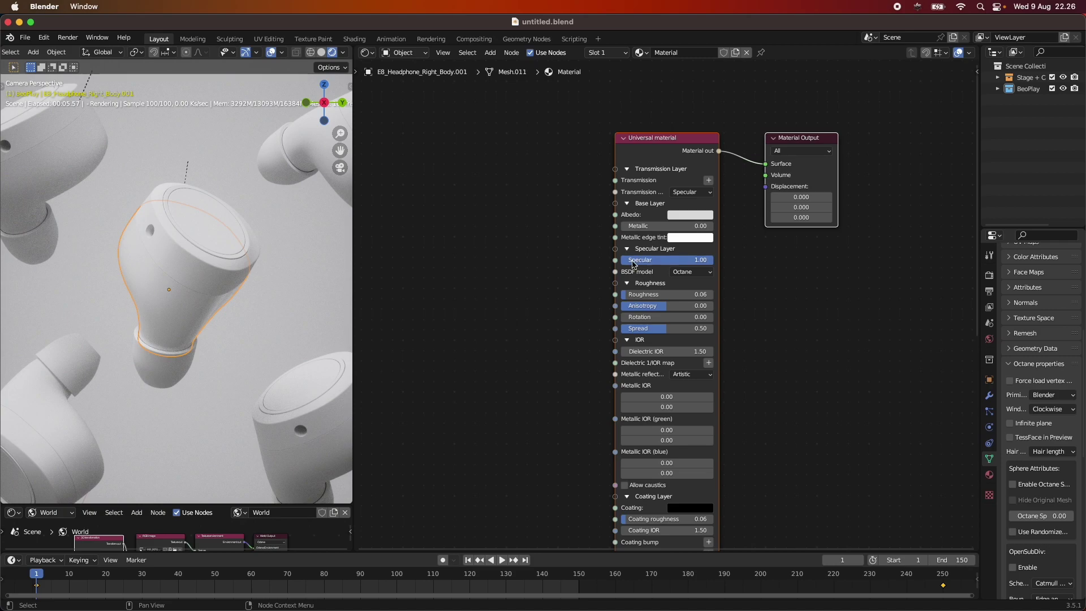
click(628, 251)
click(628, 260)
click(628, 272)
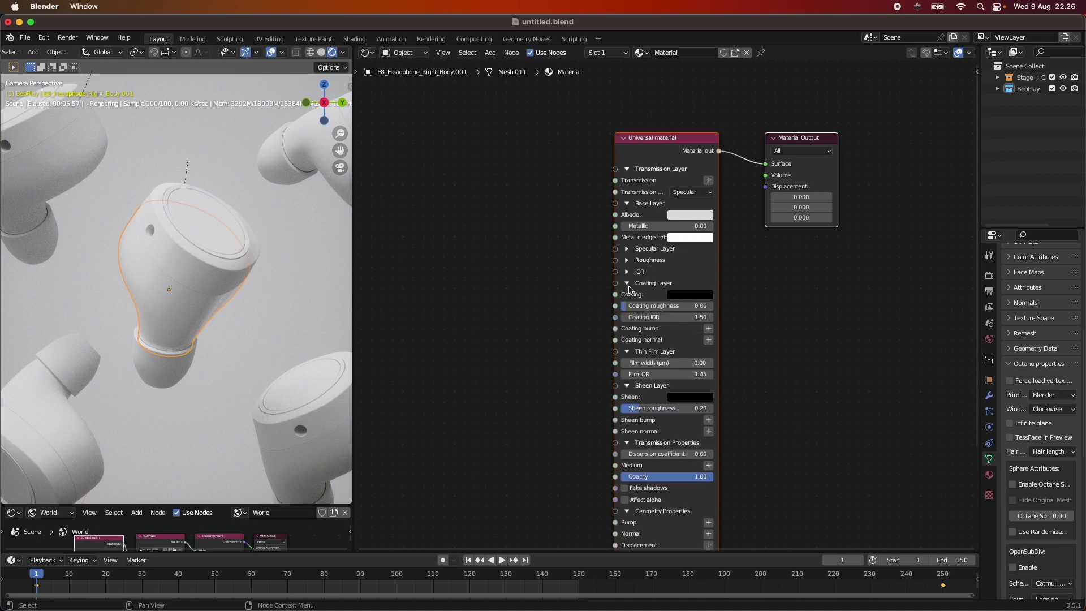
click(628, 283)
click(628, 295)
click(628, 306)
click(629, 318)
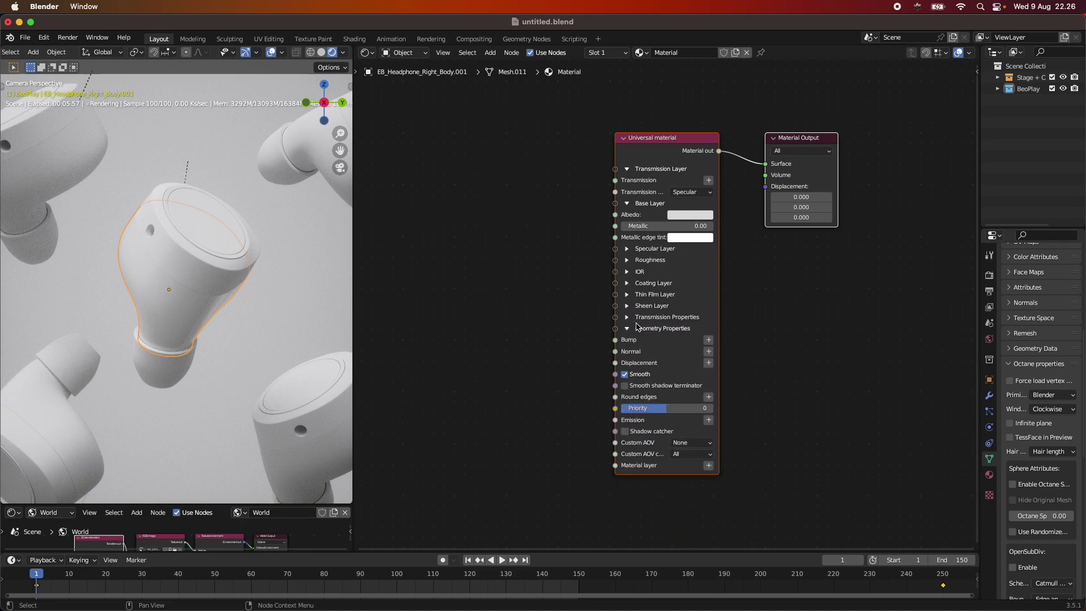
Step: Move the Material Output node well away from the Universal material node, to its lower right
key(g)
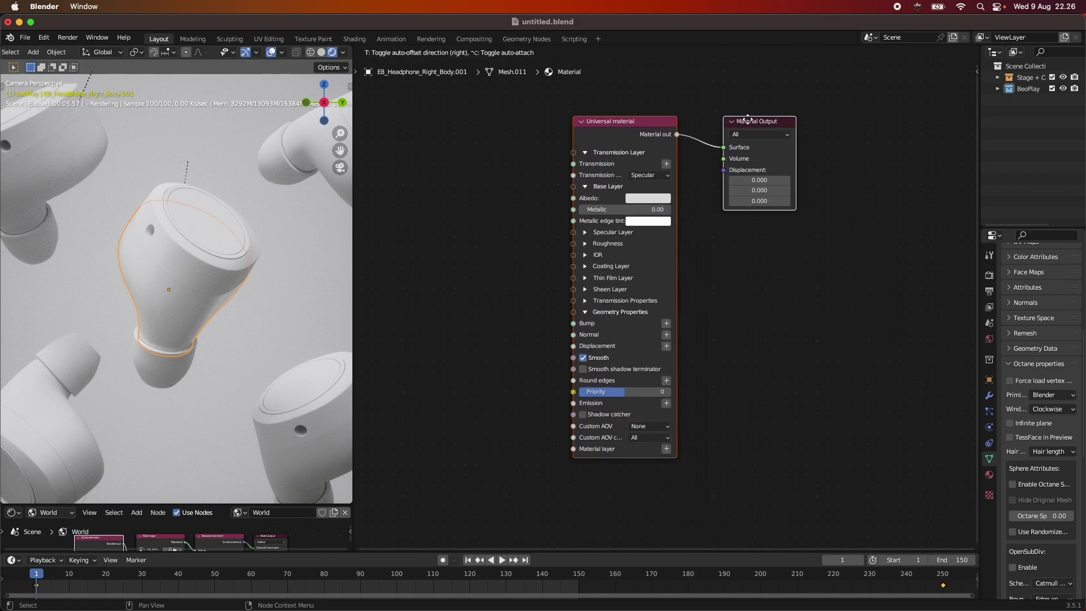
click(791, 121)
drag(791, 122, 902, 414)
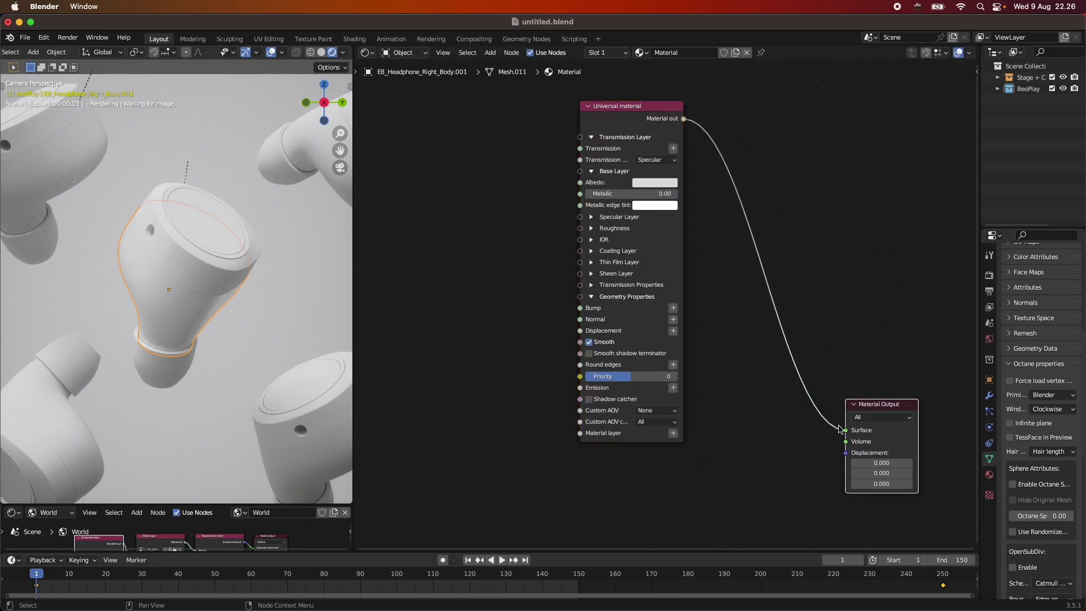
Step: Enclose the Universal material node in a new frame labelled "Material 1" and shift the frame slightly
scroll(746, 332, down, 2)
scroll(745, 332, down, 2)
click(656, 154)
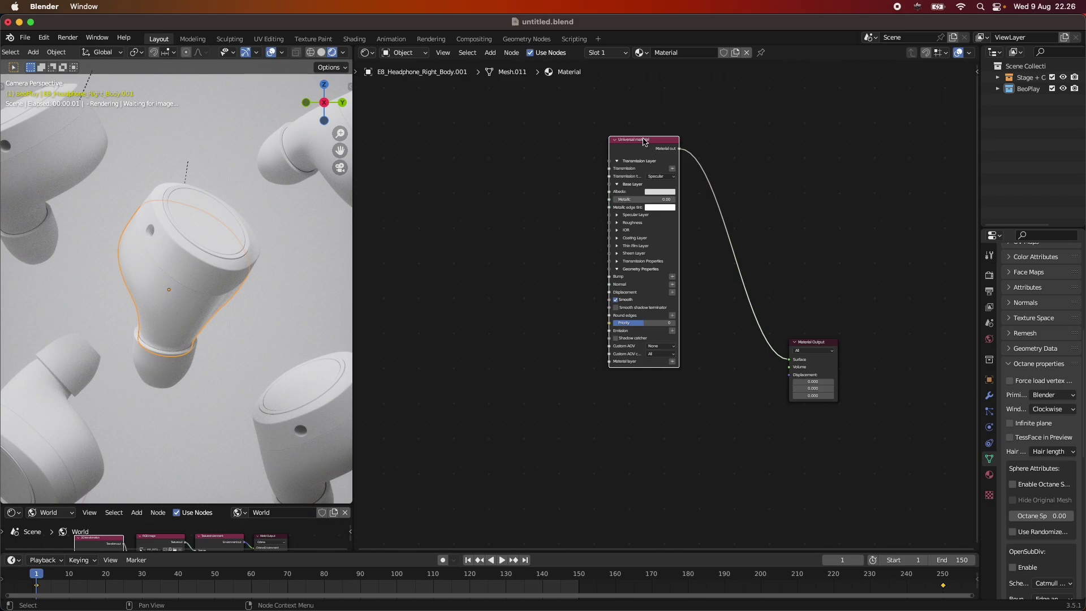
right_click(644, 141)
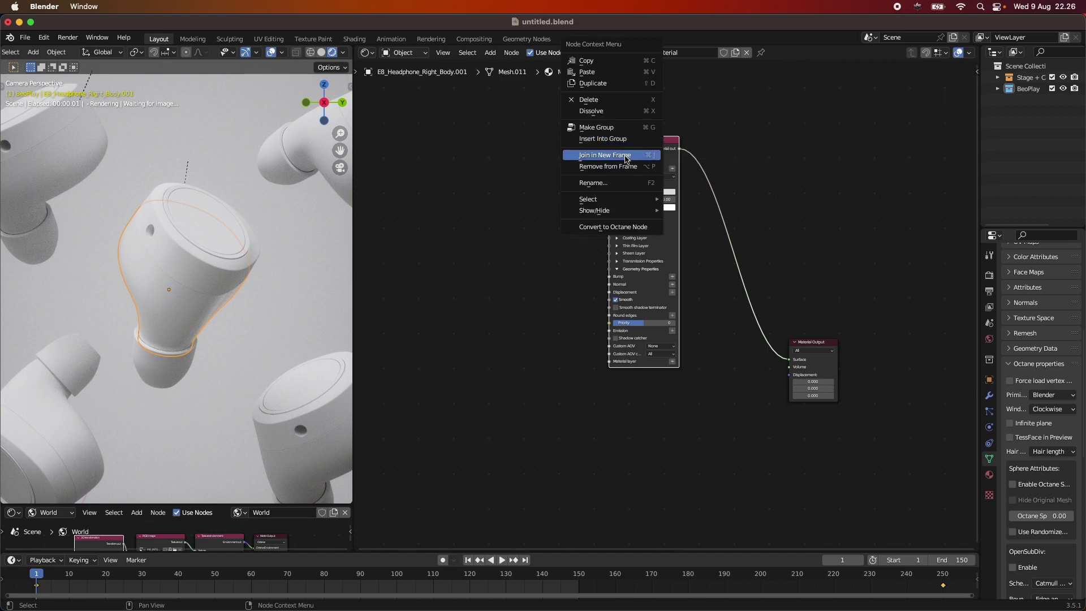
click(627, 157)
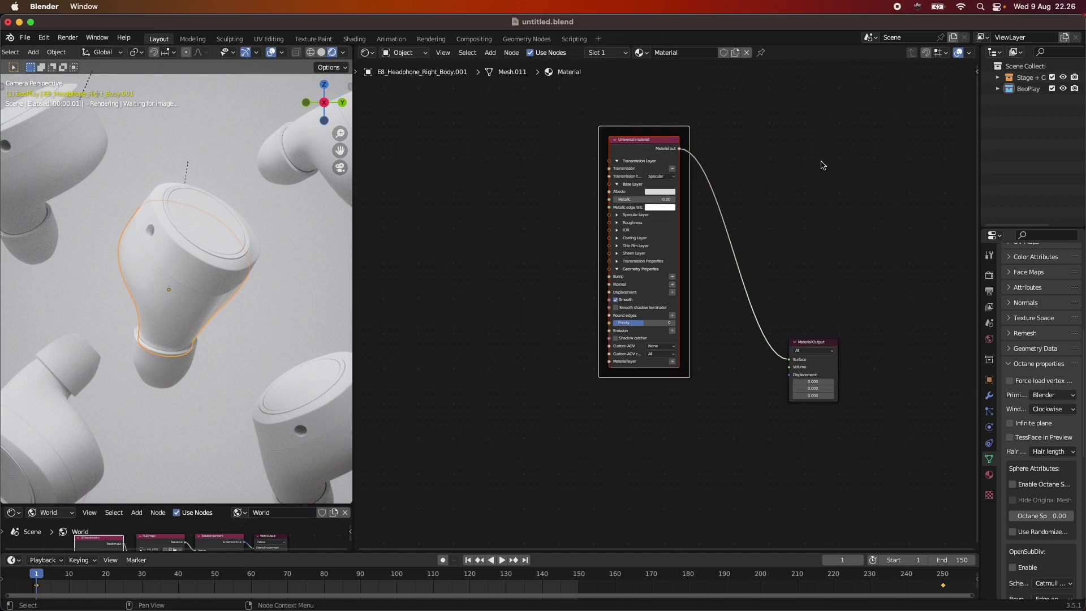
key(n)
click(913, 97)
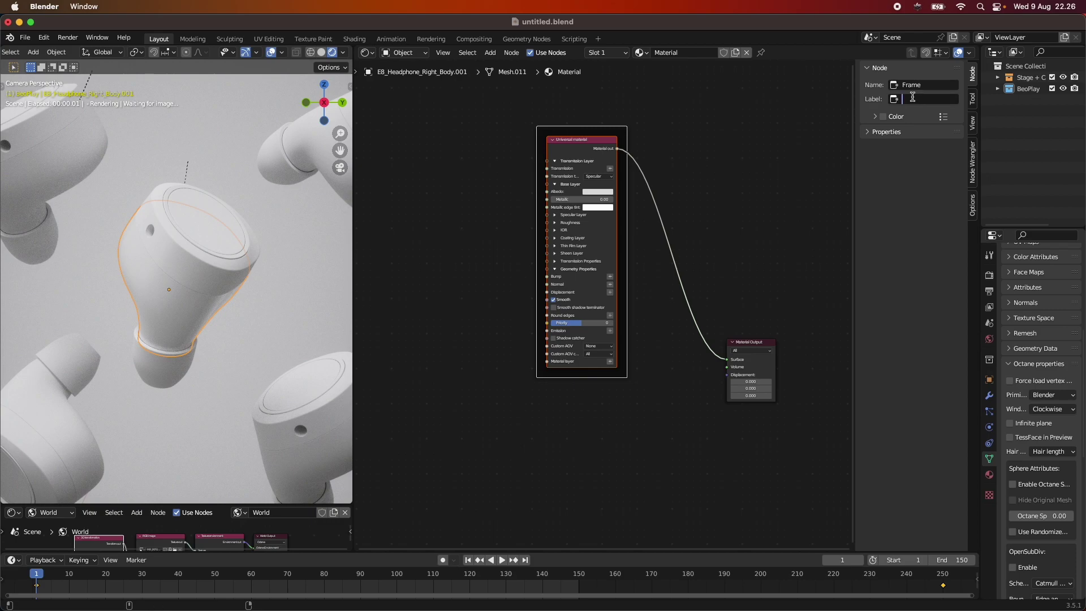
text(Material 1)
key(Return)
key(n)
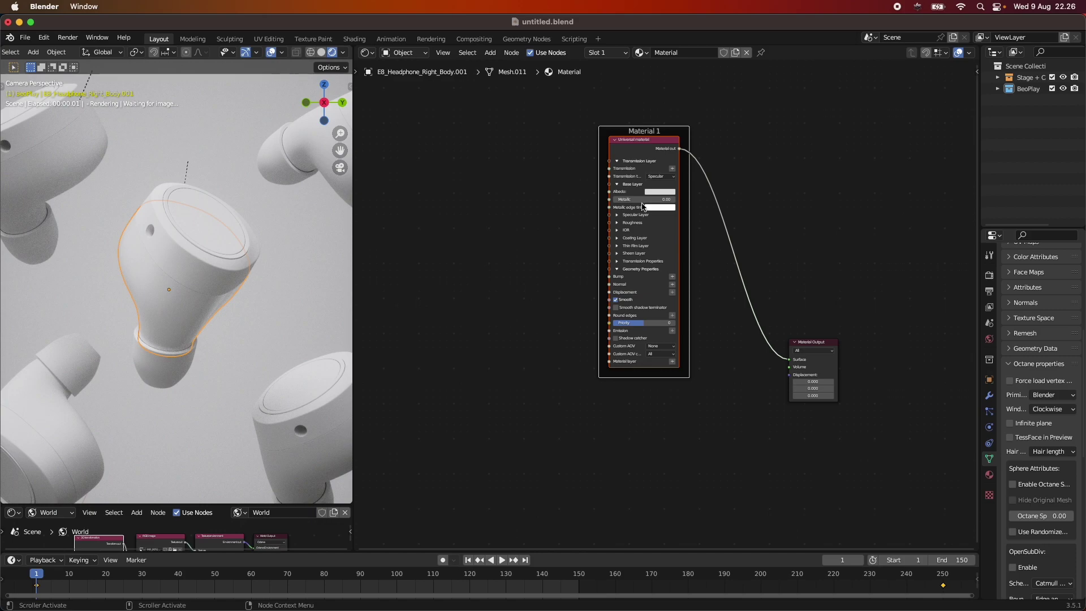
drag(643, 143, 655, 148)
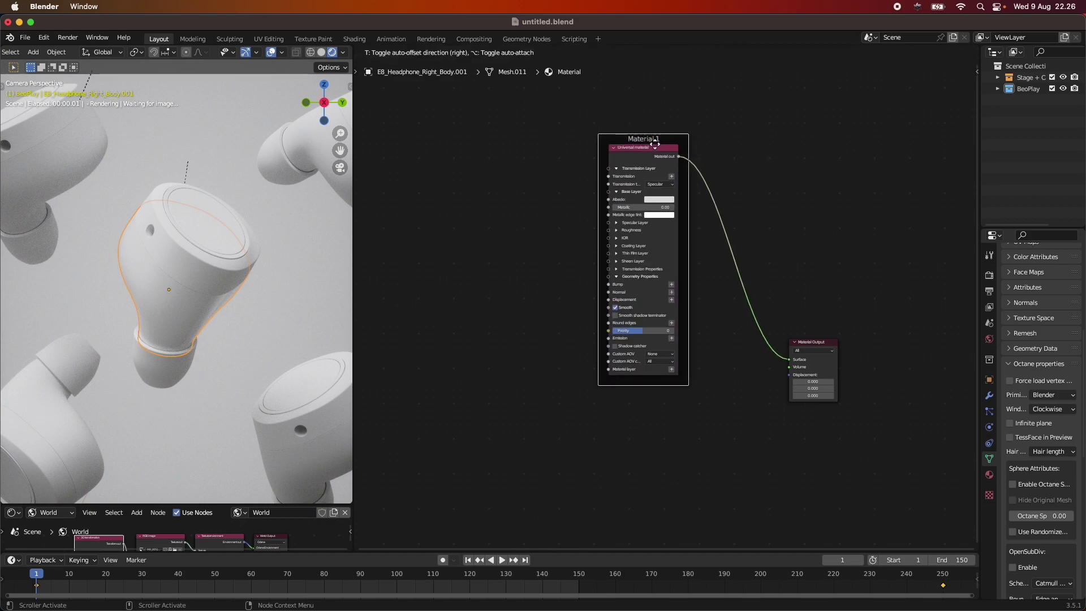
Step: Duplicate the Universal material node and place the copy directly below the Material 1 frame
scroll(775, 328, down, 2)
scroll(775, 328, down, 5)
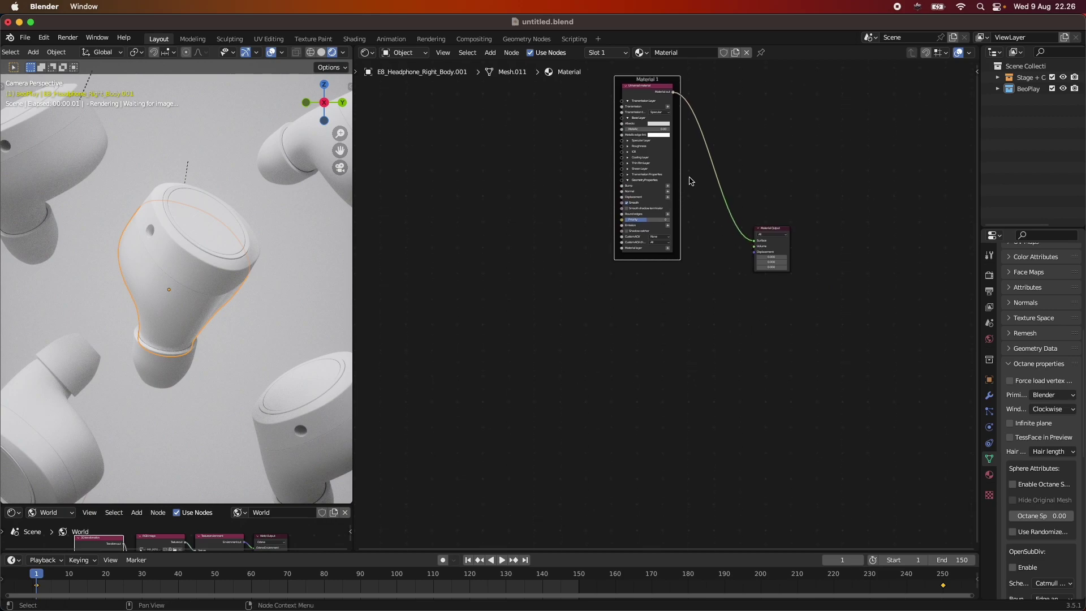
click(654, 93)
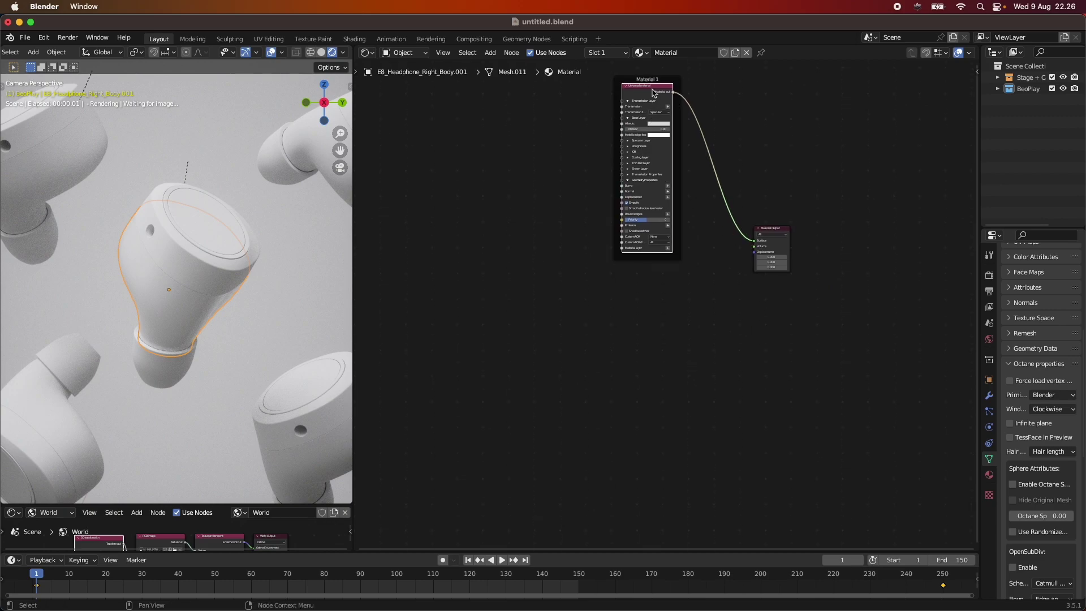
key(ctrl+v)
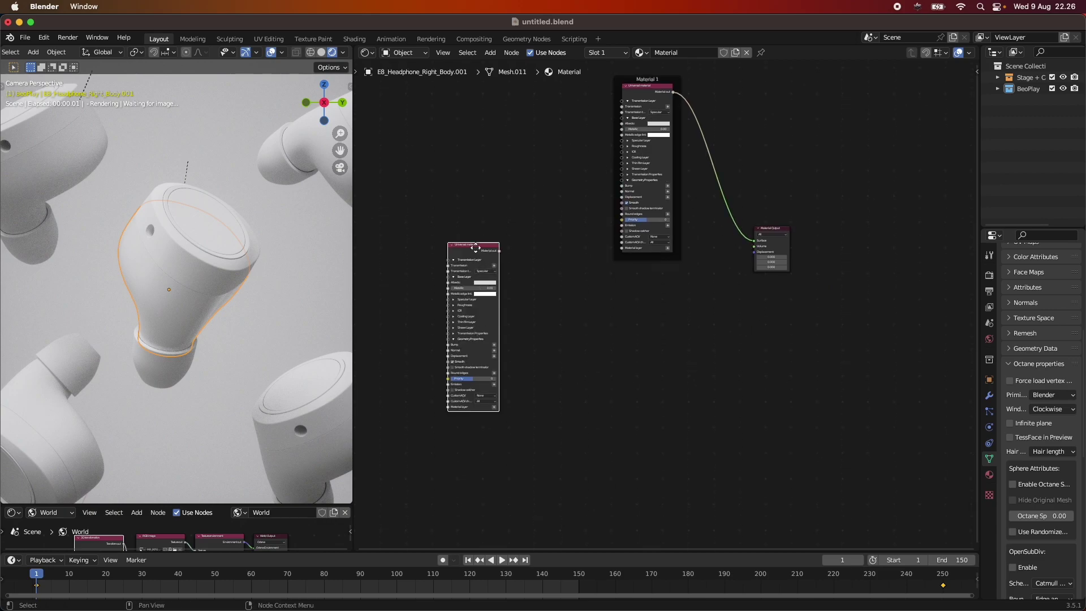
drag(476, 247, 656, 309)
scroll(656, 309, up, 2)
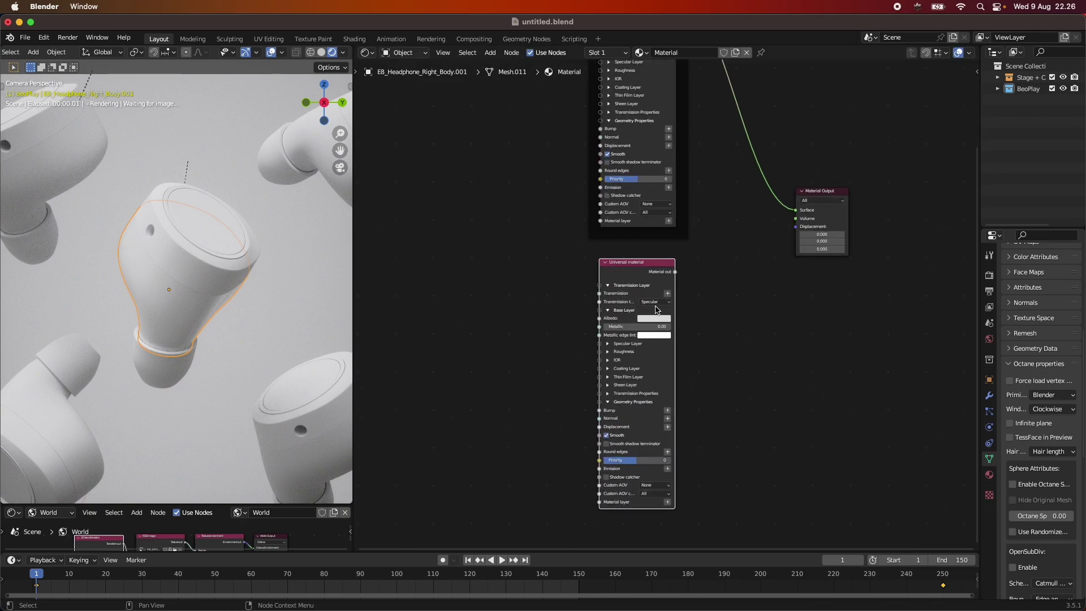
Step: Enclose the copied Universal material node in a new frame labelled "Material 2"
right_click(651, 269)
click(651, 269)
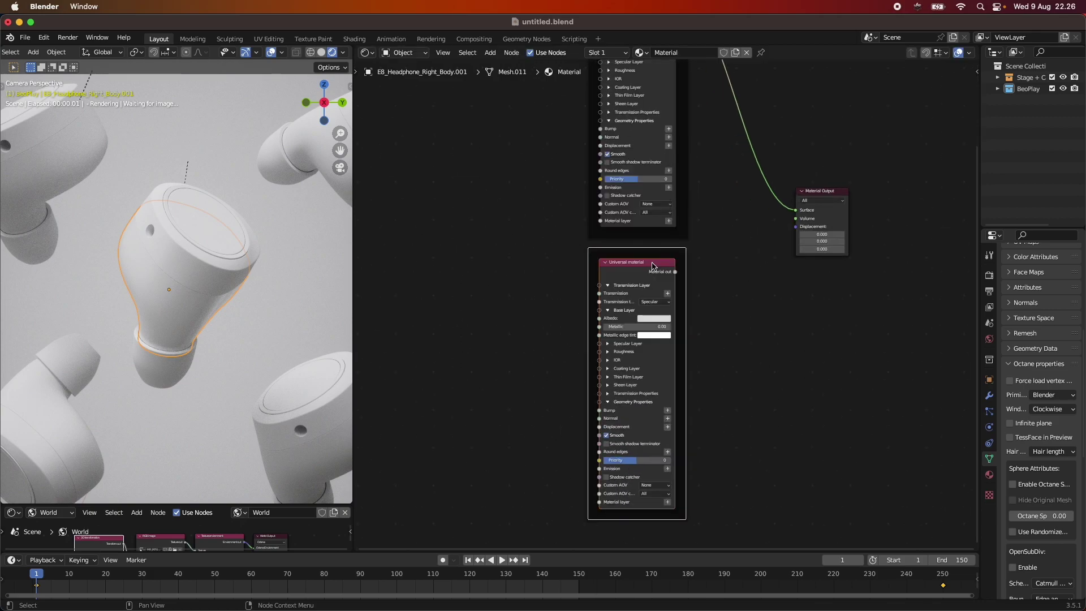
key(n)
click(929, 101)
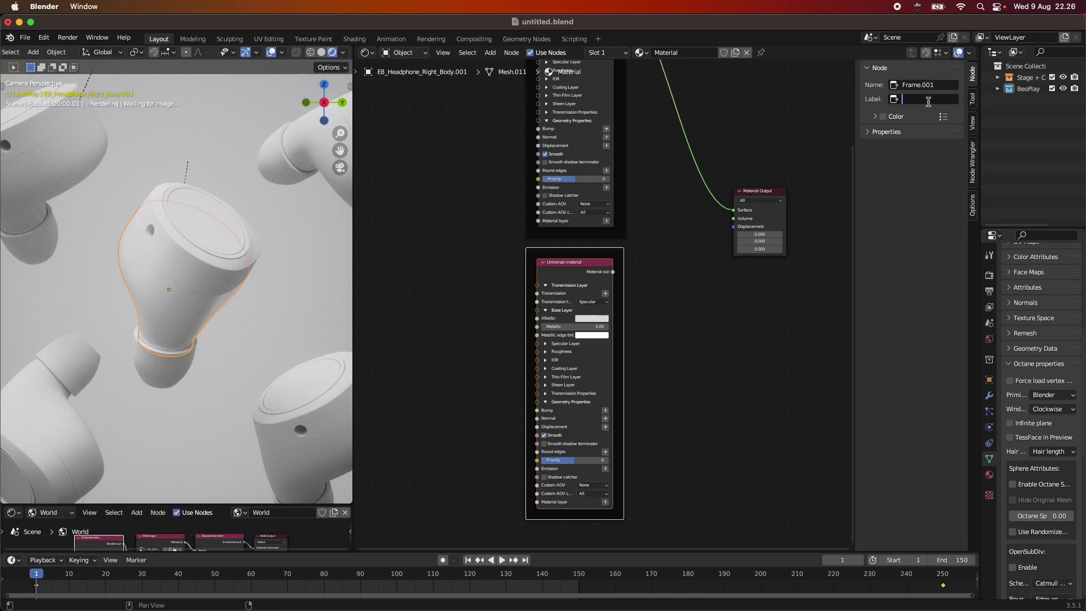
text(Material 2)
key(Return)
scroll(642, 300, down, 2)
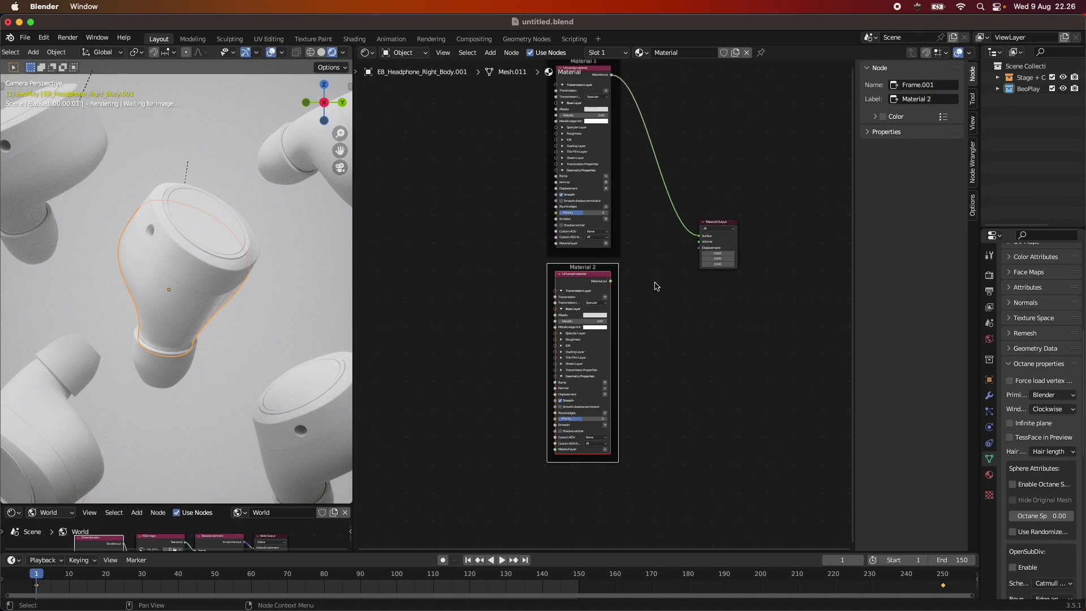
scroll(637, 298, up, 2)
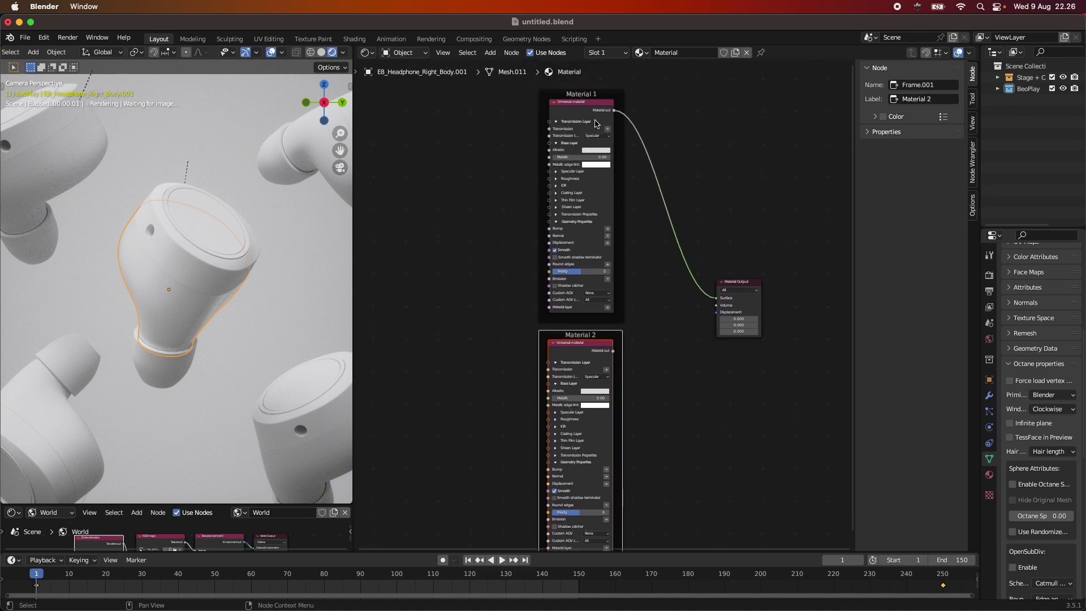
scroll(586, 269, down, 4)
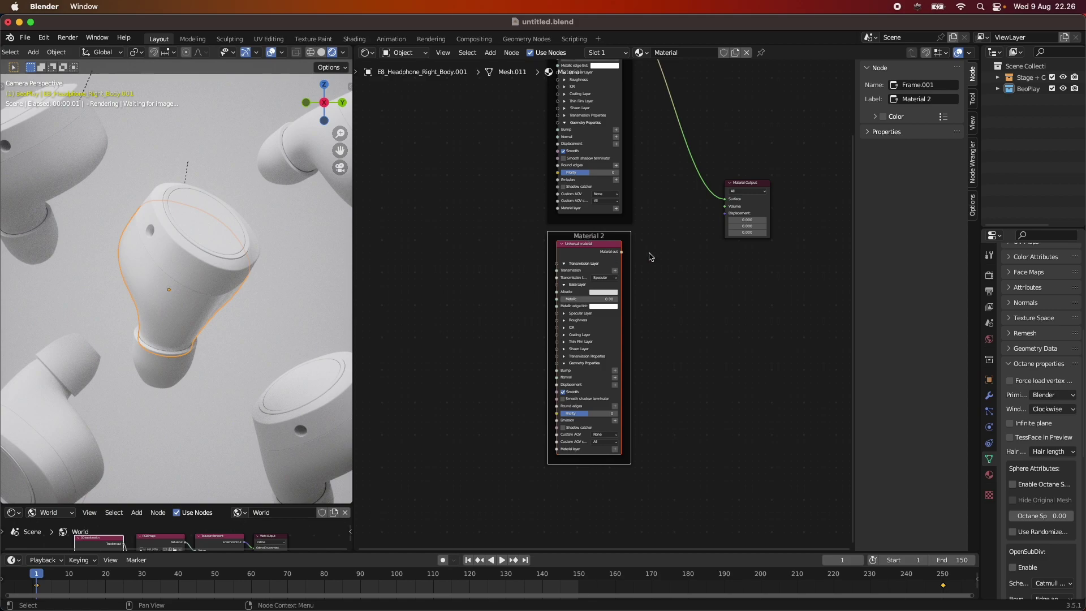
Step: Set the Material 2 node's albedo to orange and connect its output to the Material Output's Surface input
scroll(651, 258, up, 2)
click(576, 324)
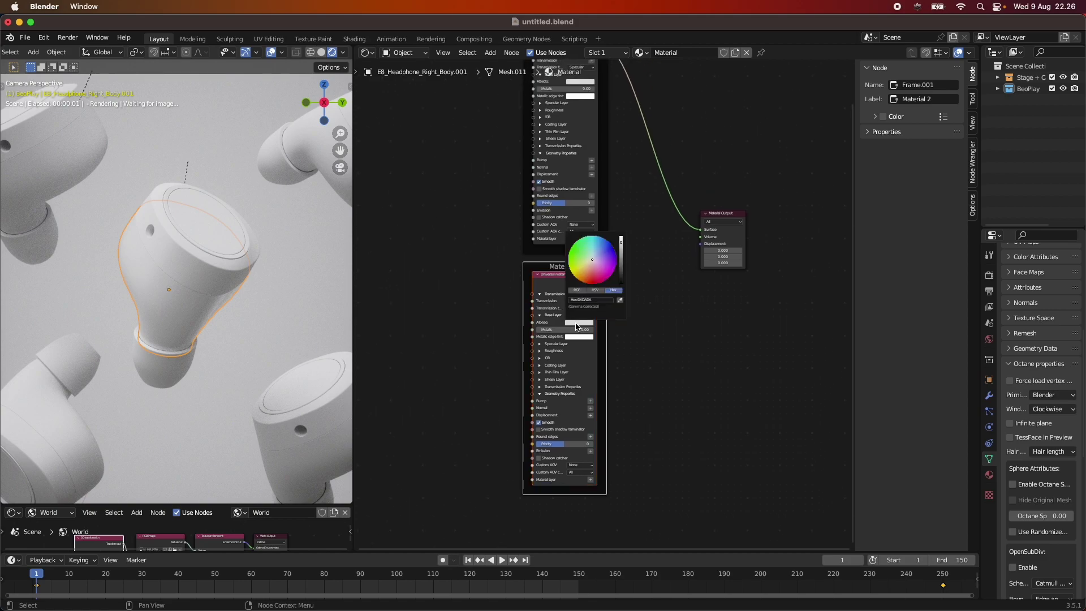
click(585, 278)
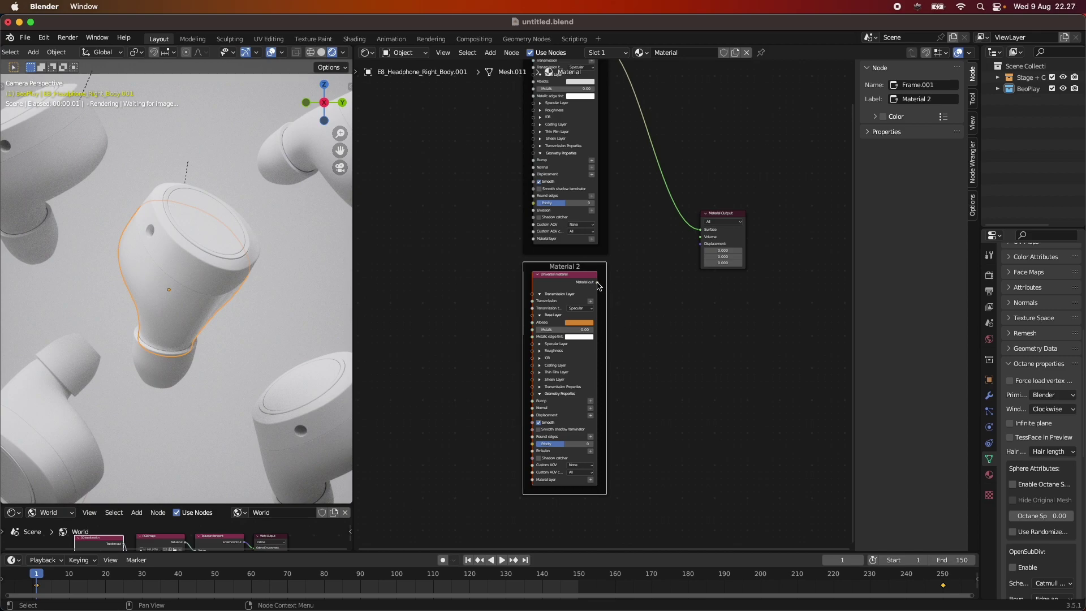
drag(598, 282, 705, 229)
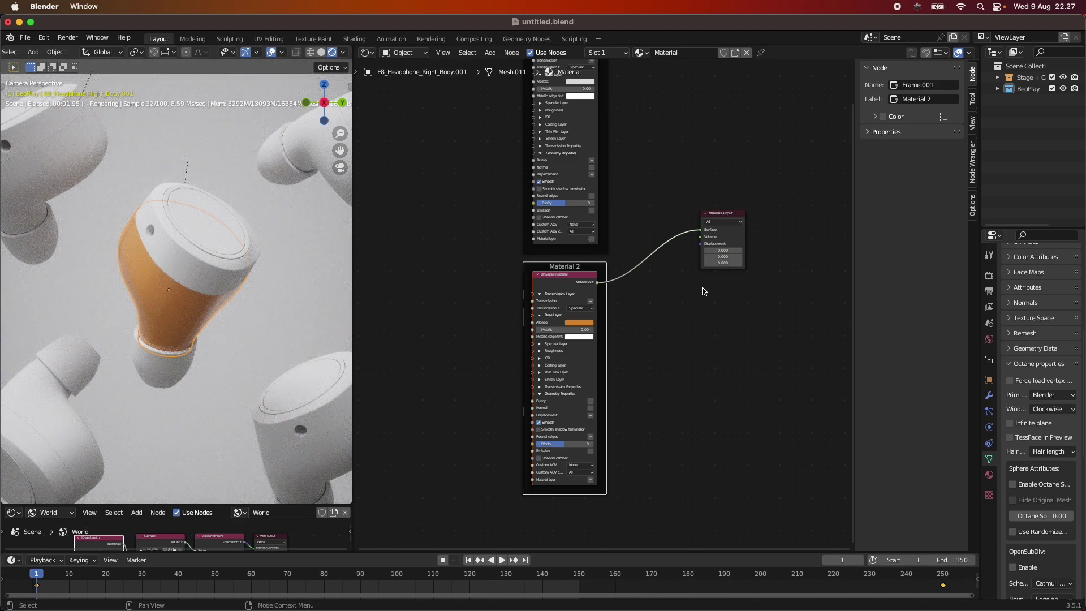
Step: Insert a Mix material node on the link between the Material 2 node and the Material Output
key(n)
shift+scroll(703, 298, up, 3)
scroll(704, 332, down, 2)
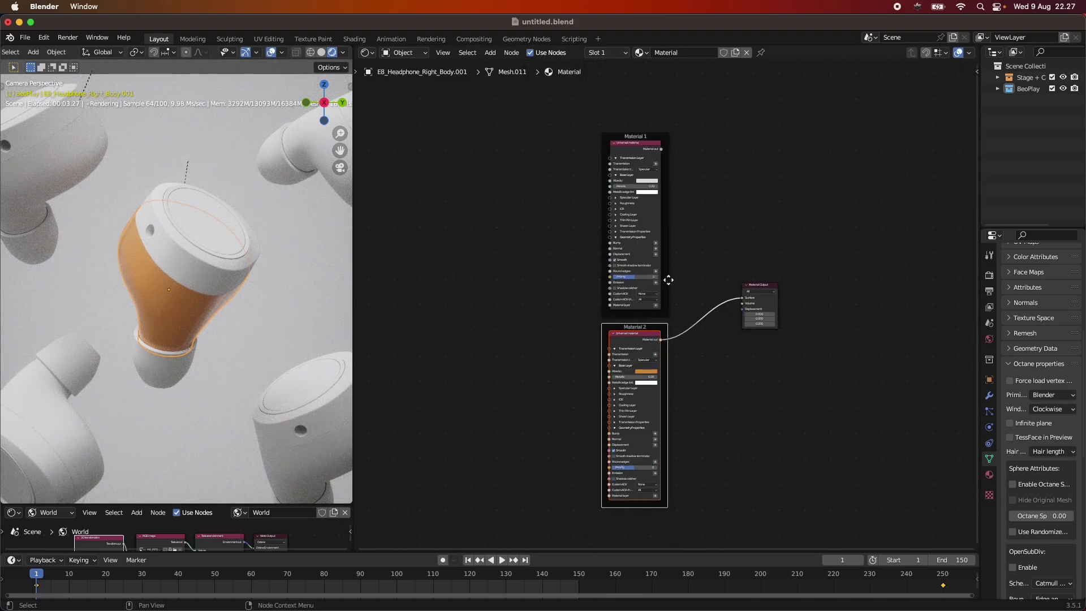
shift+scroll(677, 278, down, 1)
middle_drag(677, 279, 678, 276)
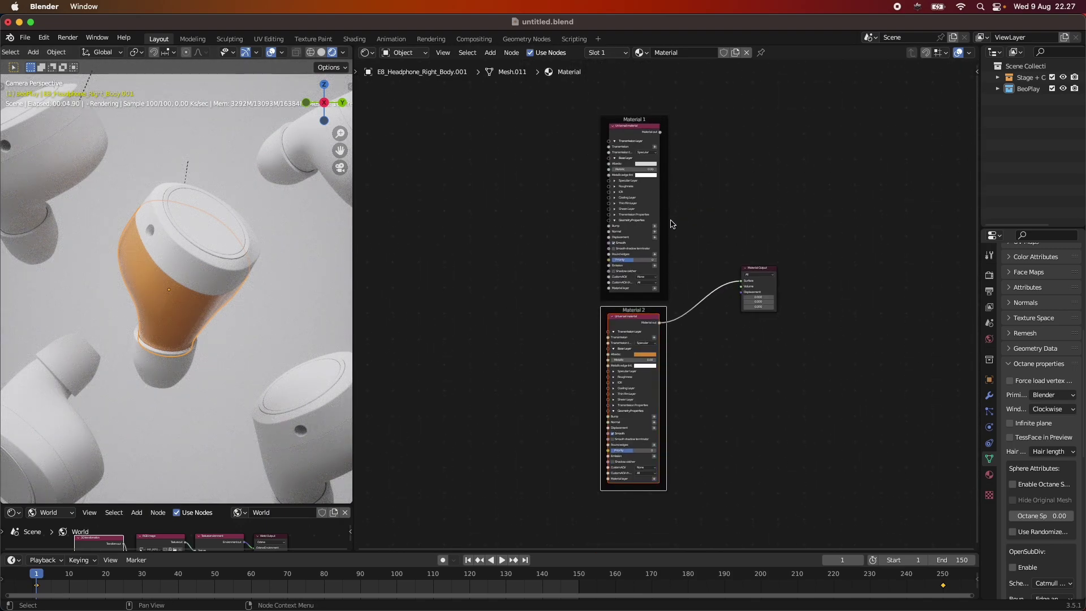
middle_drag(705, 240, 706, 231)
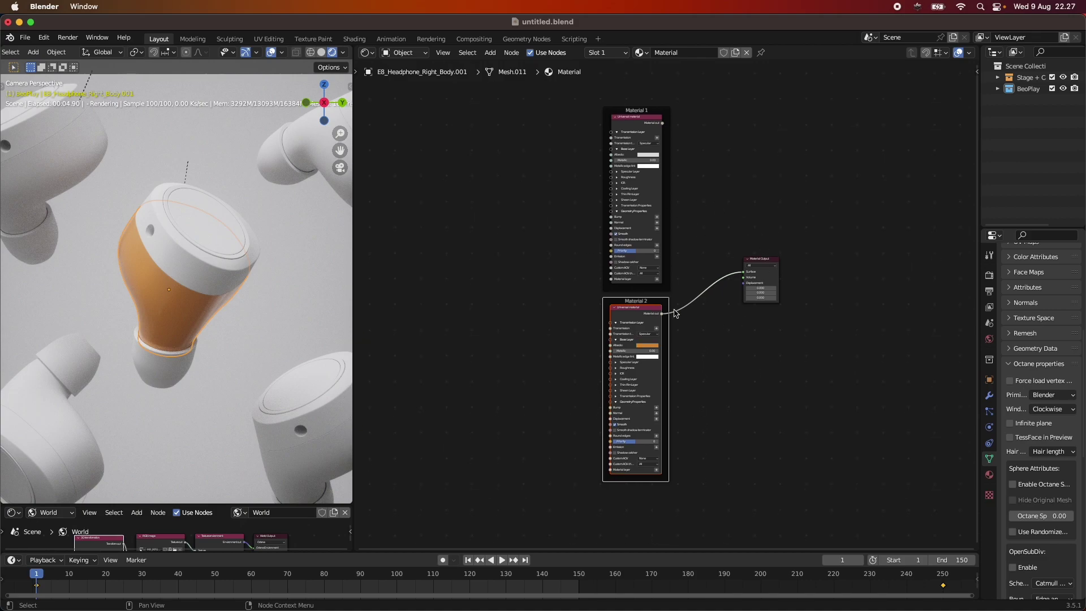
click(740, 344)
key(shift+a)
click(740, 344)
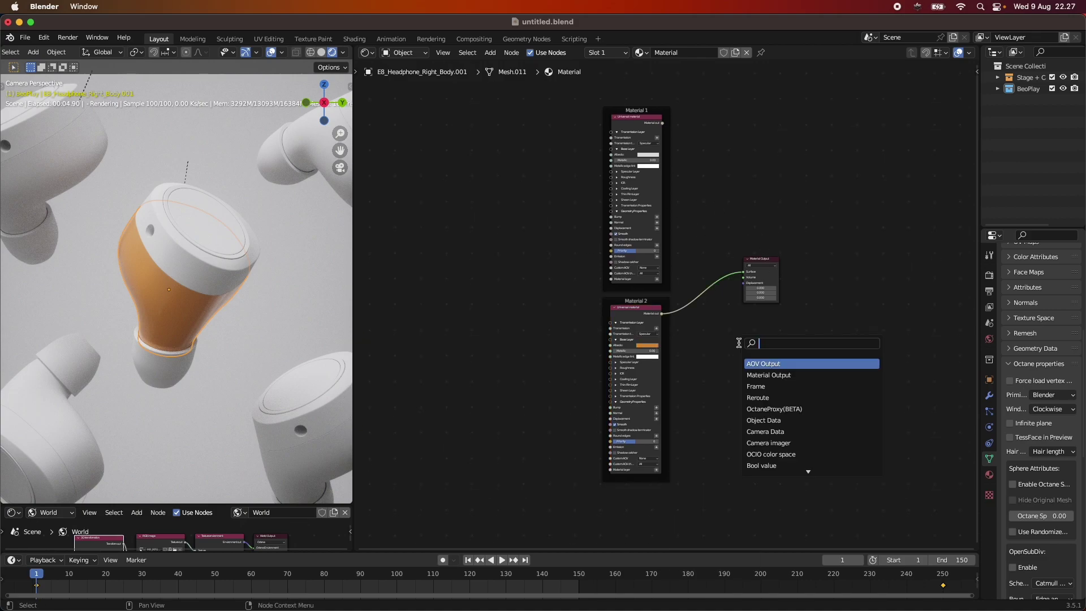
text(mix)
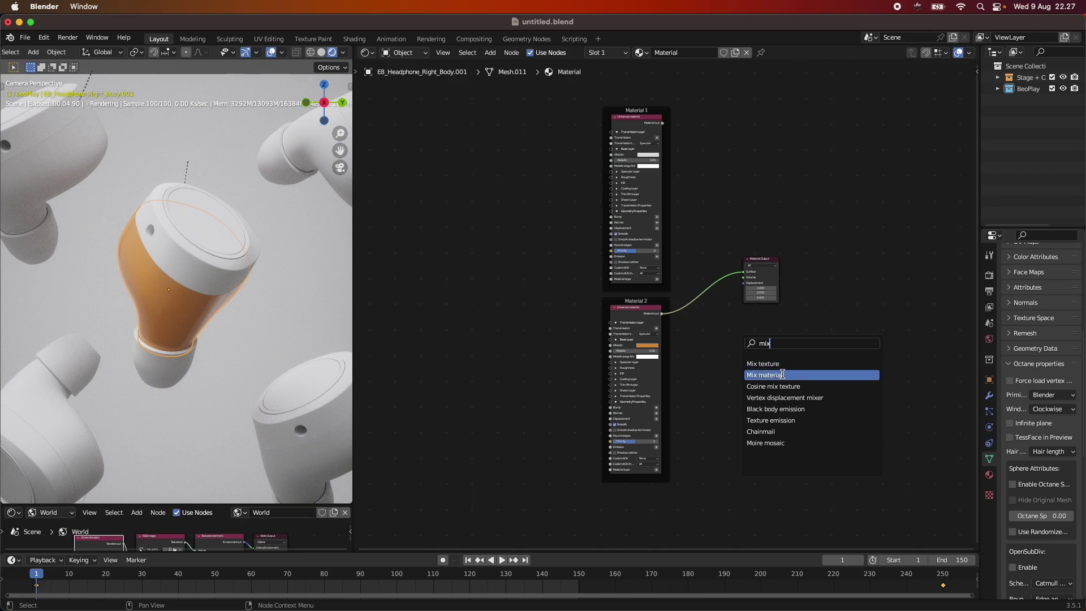
click(784, 376)
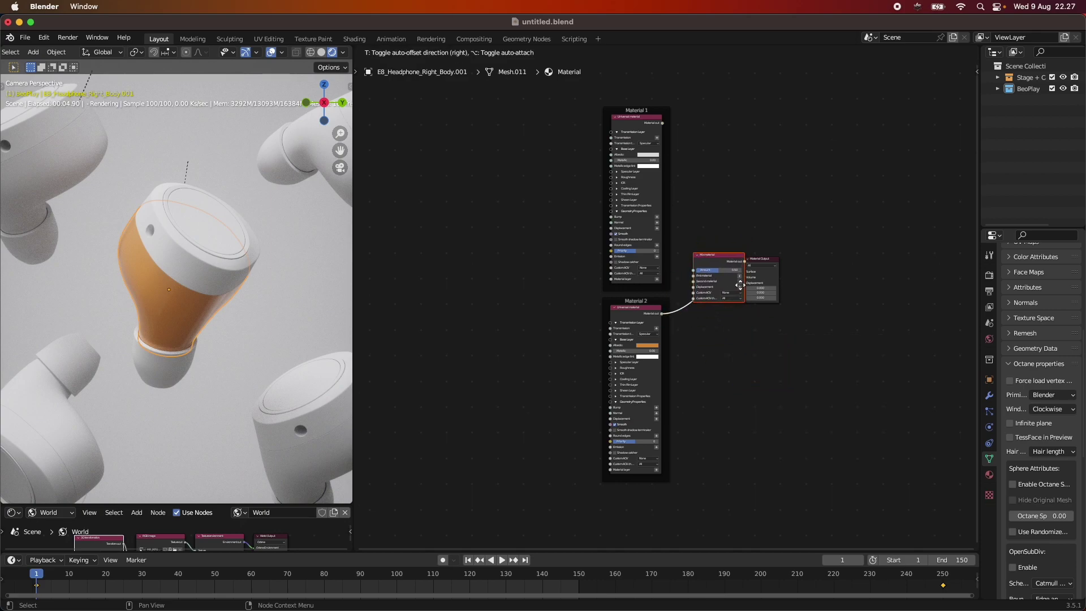
click(743, 281)
Step: Connect Material 2 to the Mix material node's Second material input and Material 1 to its First material input
scroll(736, 260, up, 2)
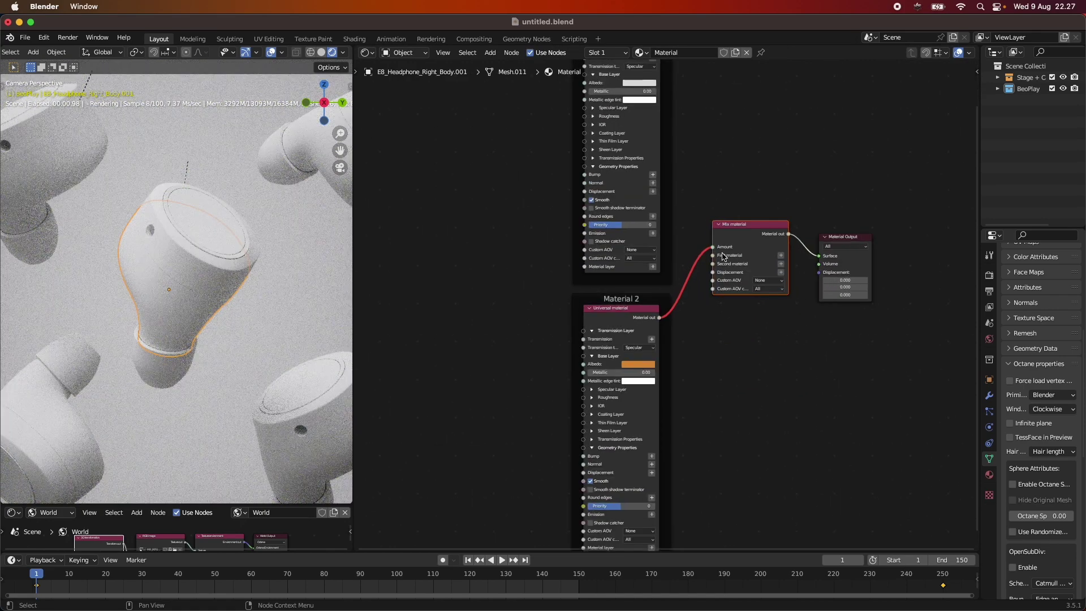
drag(714, 253, 714, 264)
scroll(714, 264, down, 2)
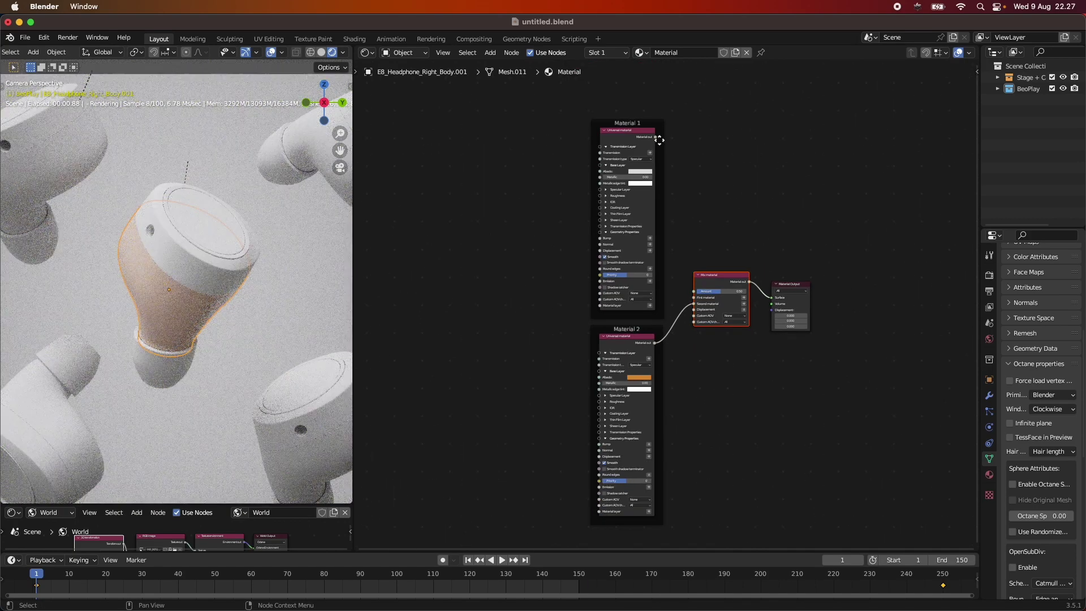
drag(656, 138, 693, 297)
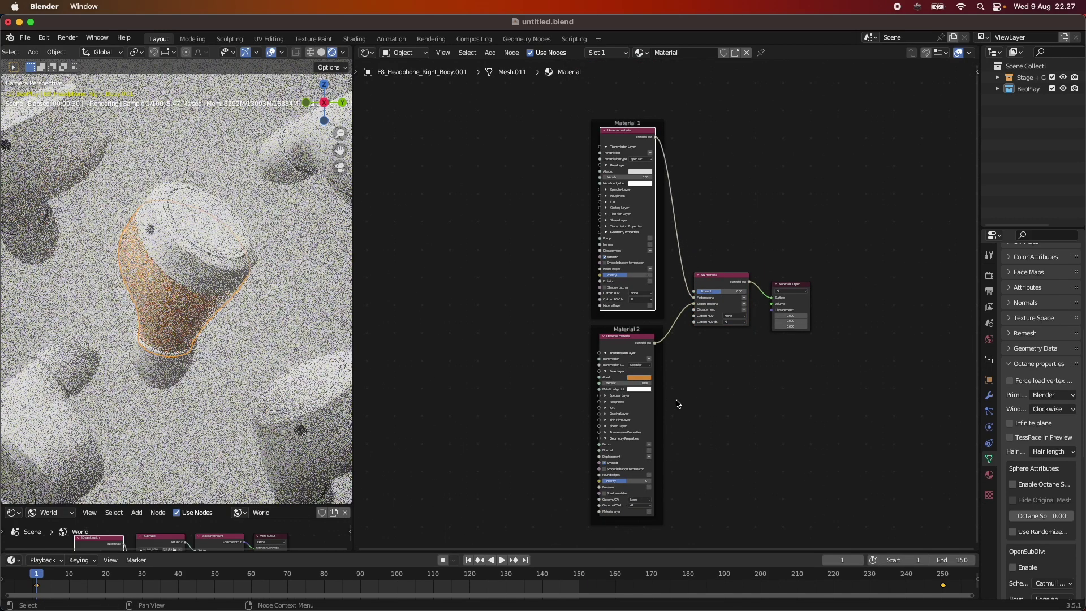
Step: Try different blends on the Mix material node, ending with Amount 0.53, and shift the Material Output node slightly up
scroll(775, 295, up, 1)
scroll(775, 295, up, 1)
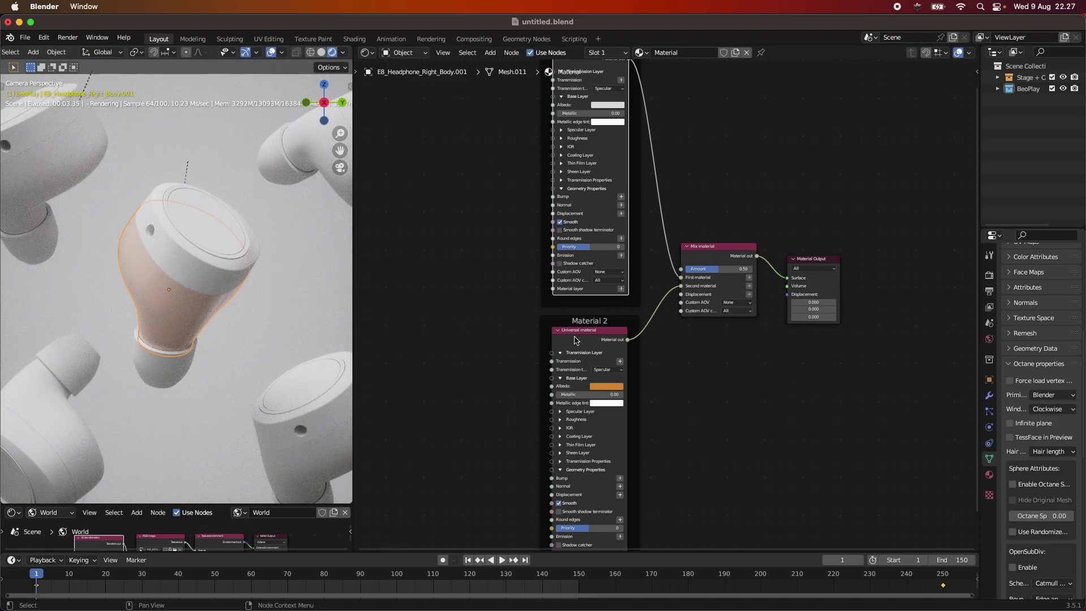
mouse_move(735, 269)
mouse_down()
mouse_move(753, 269)
mouse_move(693, 269)
mouse_move(753, 269)
mouse_up()
drag(686, 269, 722, 273)
drag(802, 256, 803, 242)
Step: Add a Composite material node directly below the Mix material node
key(shift+a)
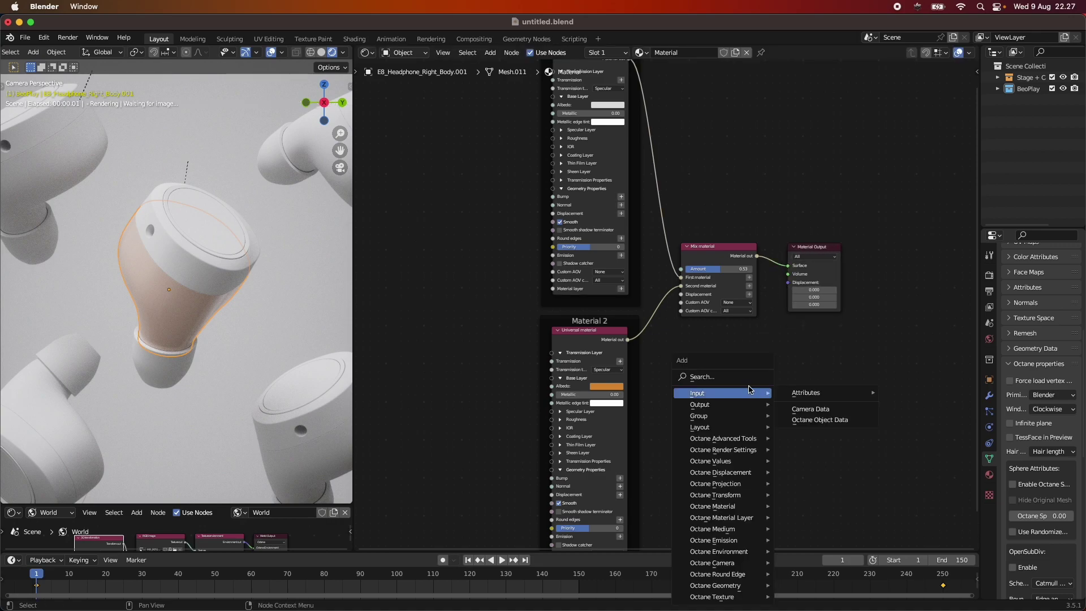
click(745, 377)
text(composite)
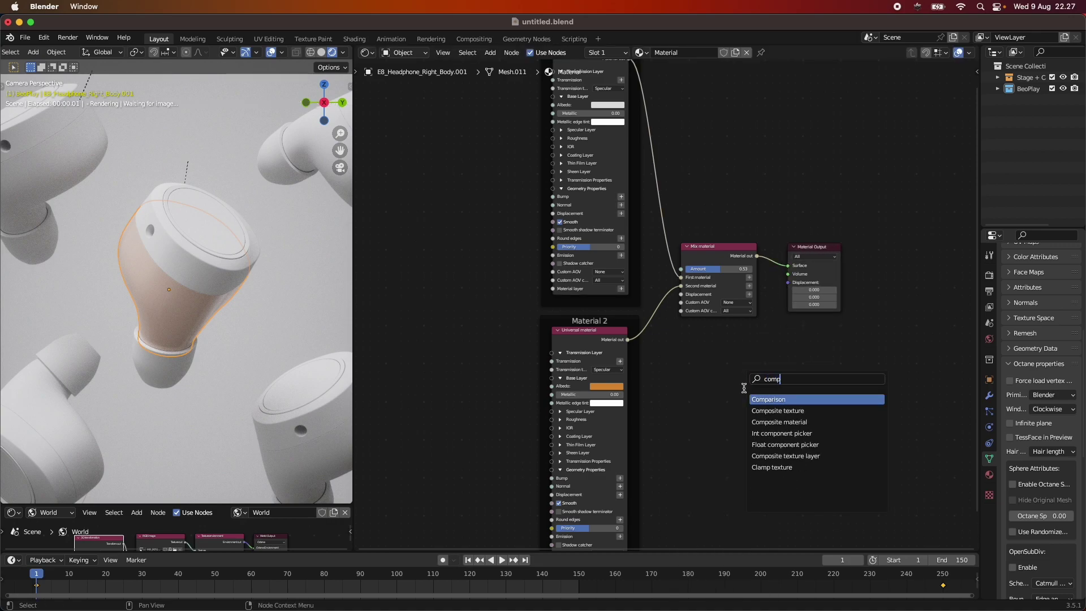
key(Return)
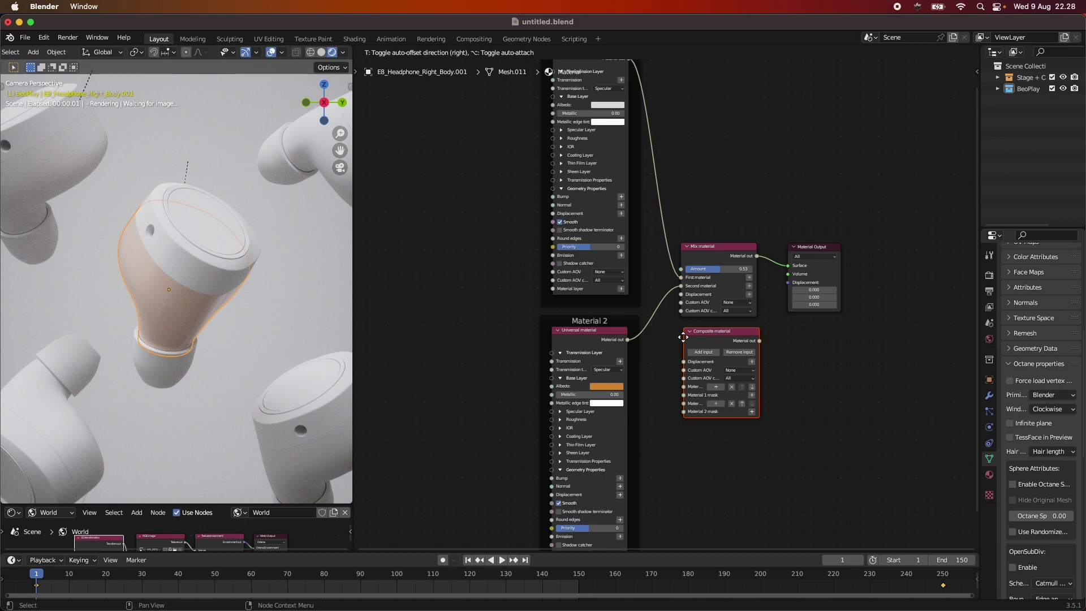
click(682, 338)
Step: Delete the Mix material node and move the Composite material node into its place
click(720, 246)
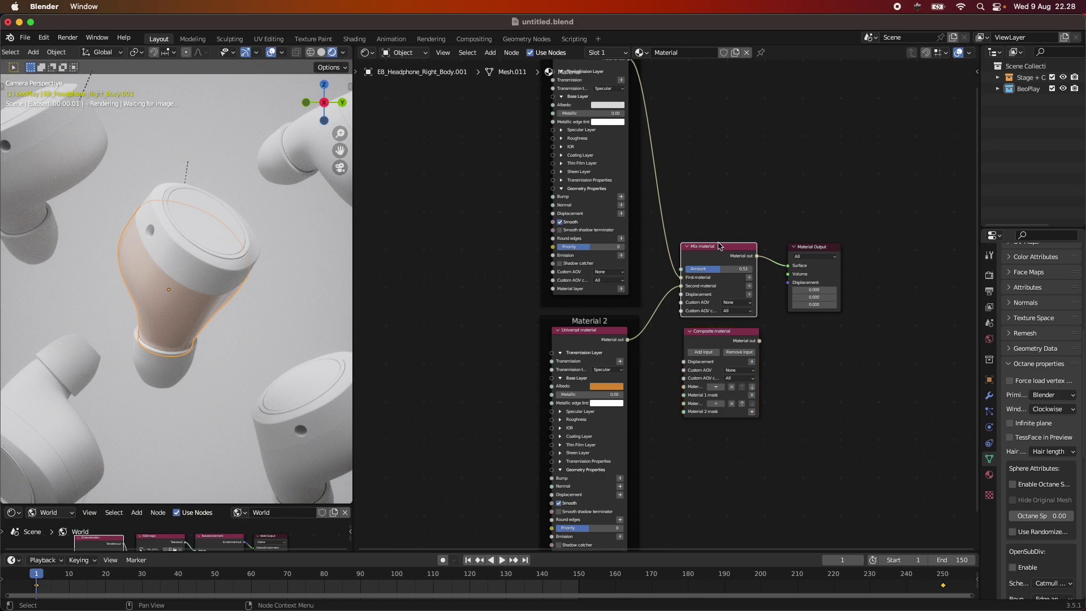
key(x)
drag(732, 333, 741, 263)
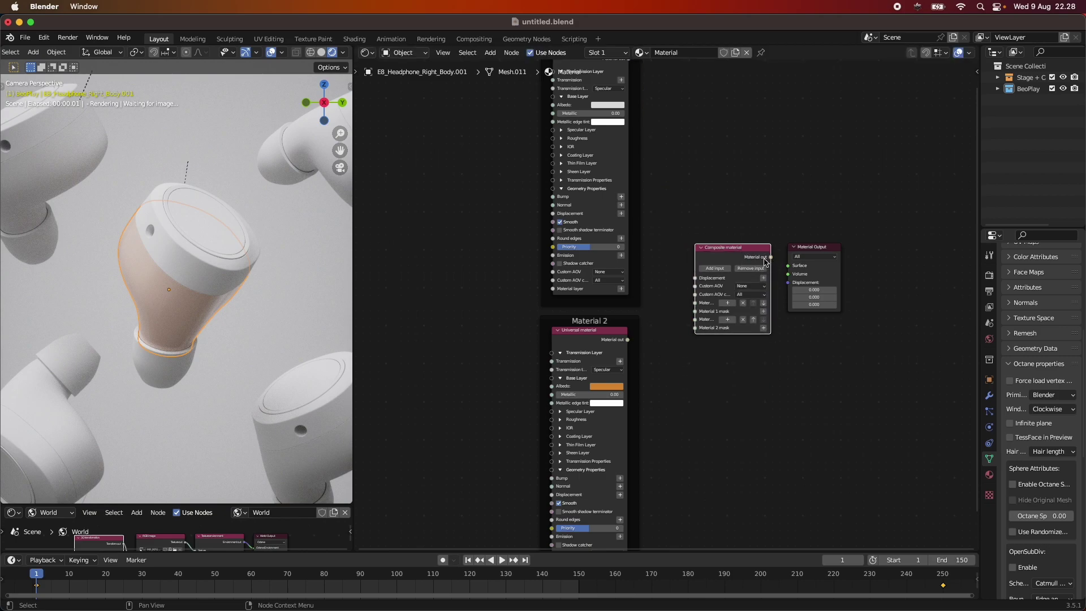
Step: Connect the Composite material node to the Material Output's Surface and the Material 2 node to the composite's Material 2 input
scroll(768, 264, up, 2)
middle_drag(771, 270, 744, 280)
drag(794, 244, 818, 257)
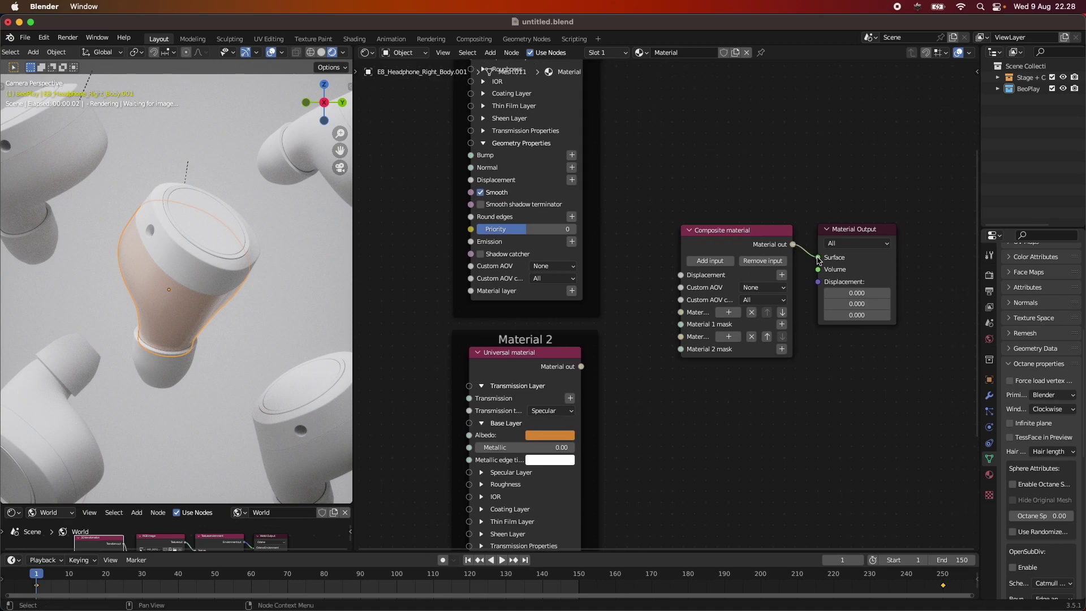
drag(581, 367, 680, 337)
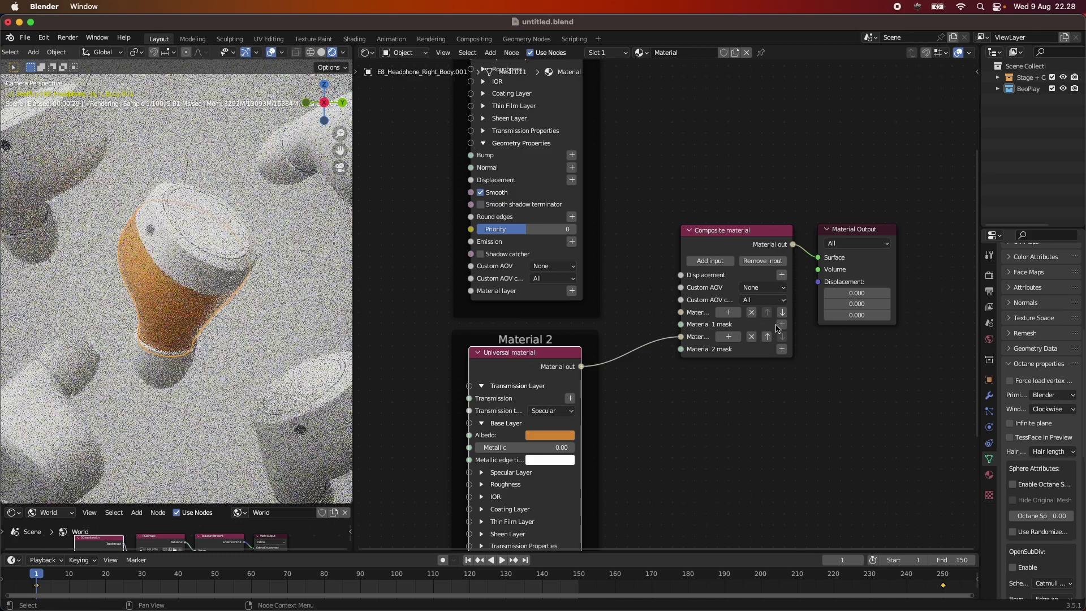
Step: Widen the Composite material node so its labels fit in full, and place the Material Output node close beside it
scroll(673, 324, down, 2)
drag(700, 263, 763, 265)
click(656, 295)
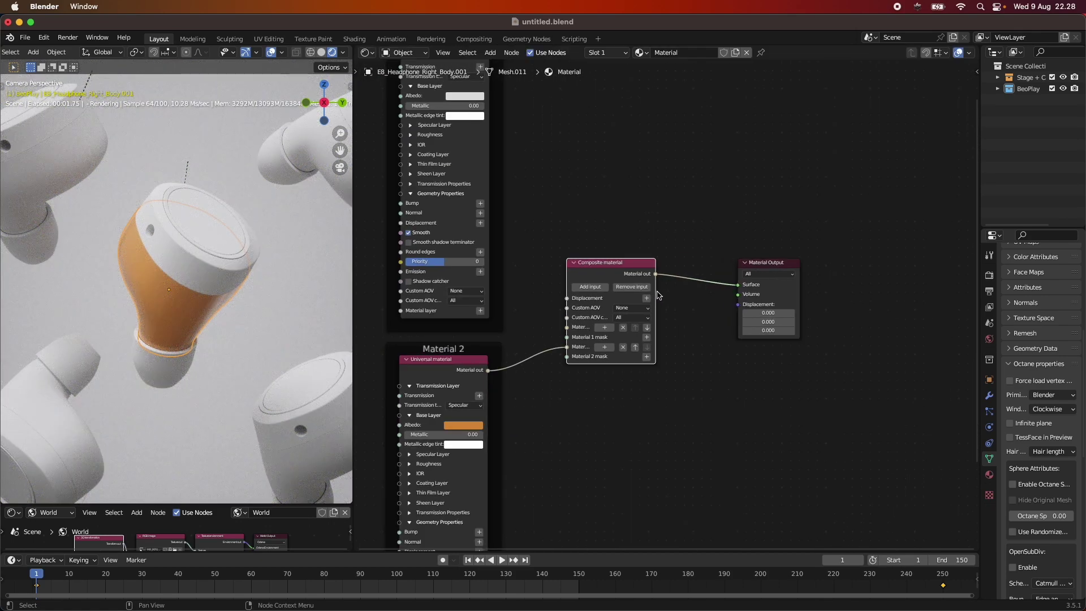
click(658, 294)
drag(658, 294, 698, 290)
drag(770, 263, 751, 265)
Step: Add a third material input to the Composite material node and remove it again
scroll(632, 346, up, 1)
scroll(635, 365, up, 1)
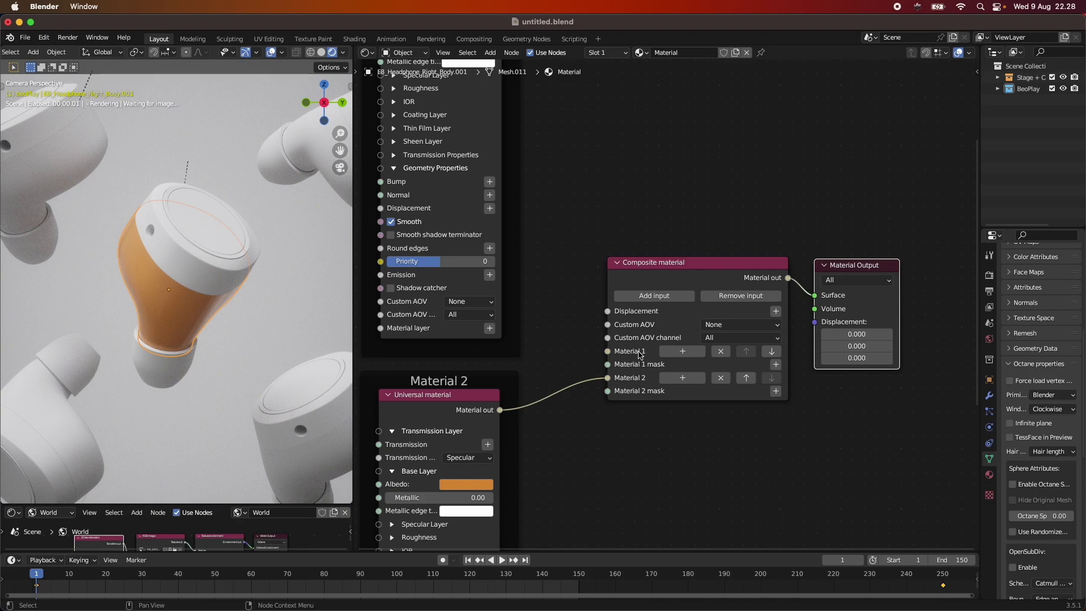
click(654, 295)
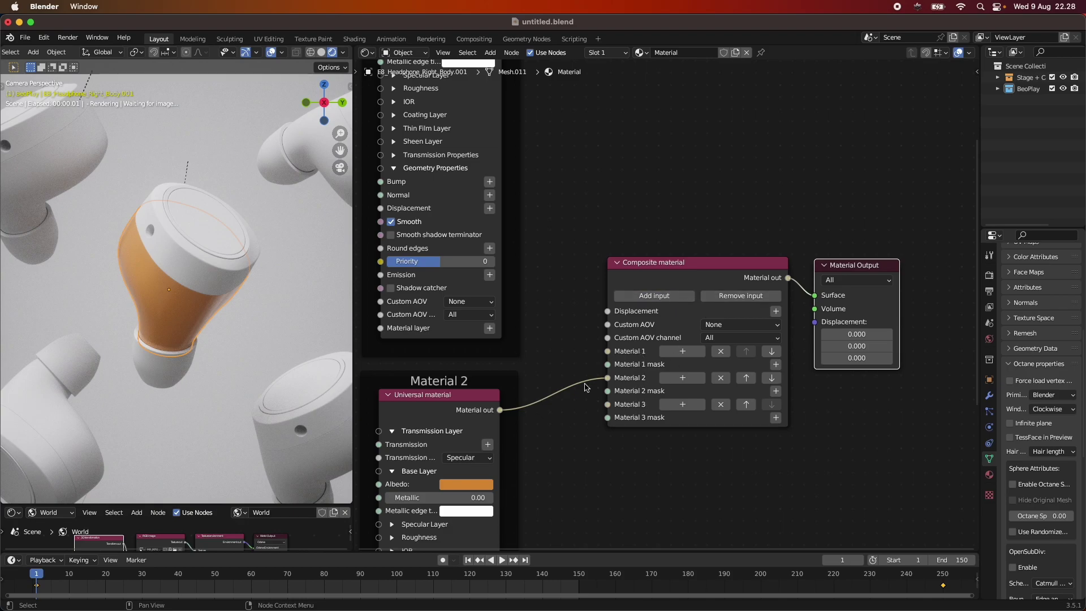
click(719, 405)
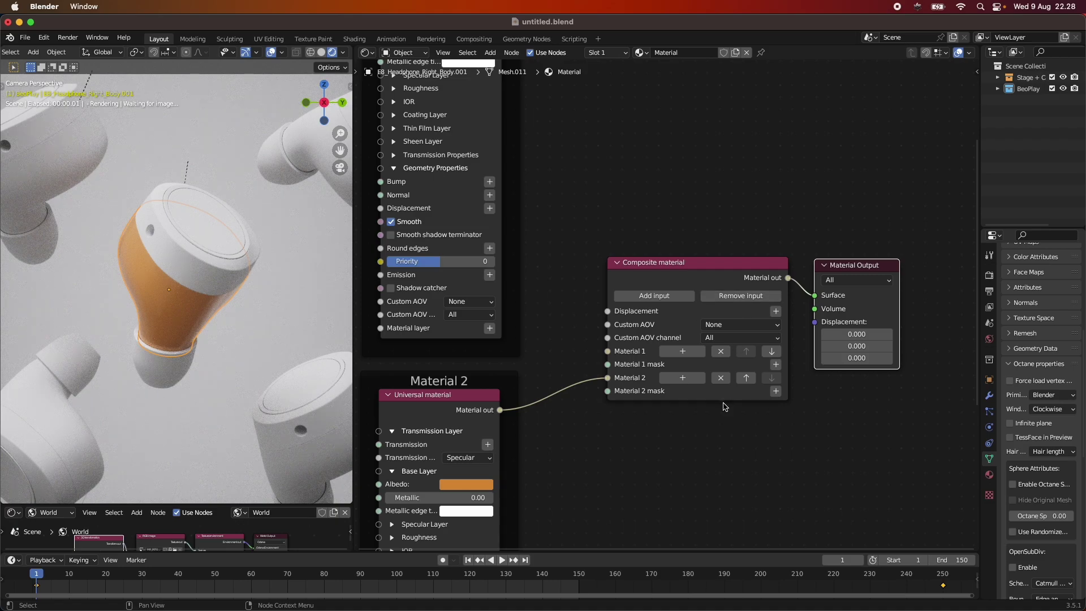
Step: Save the file and connect the Material 1 node's output to the Composite material node's Material 1 input
scroll(717, 364, down, 3)
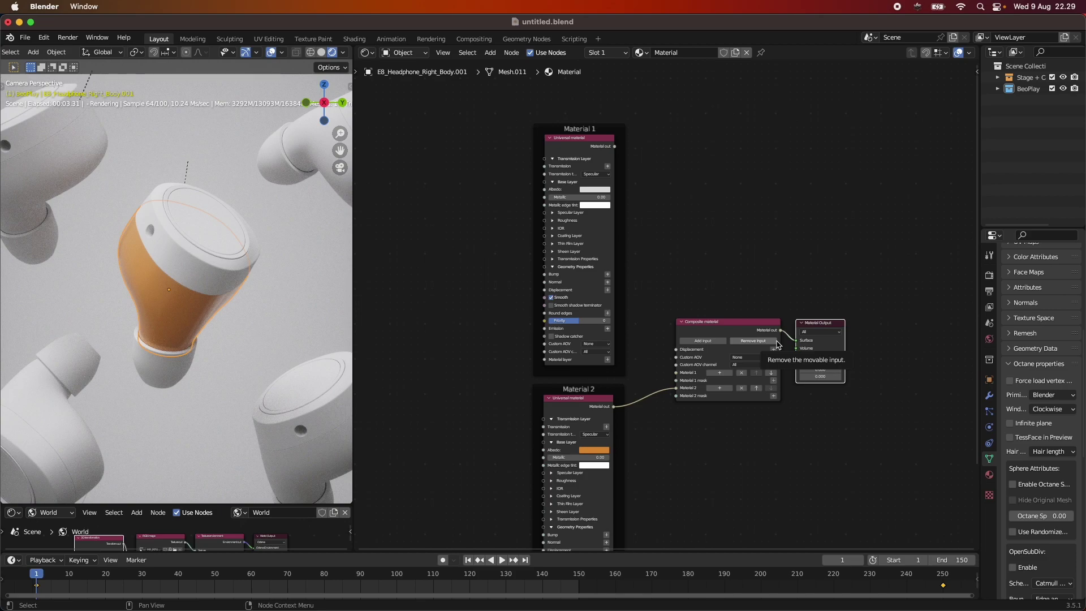
key(ctrl+s)
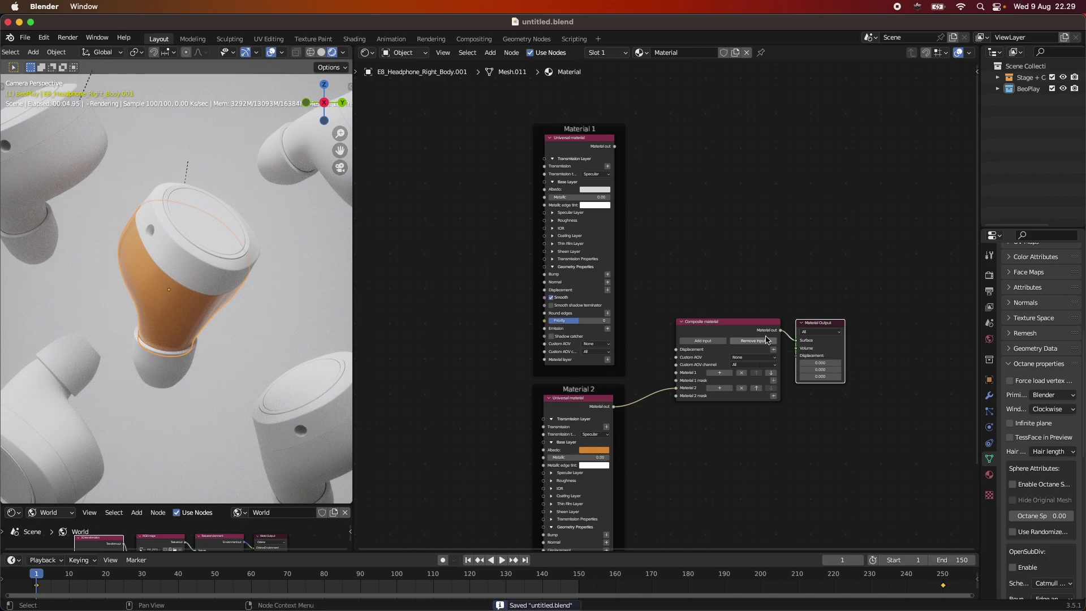
click(618, 150)
drag(616, 148, 677, 373)
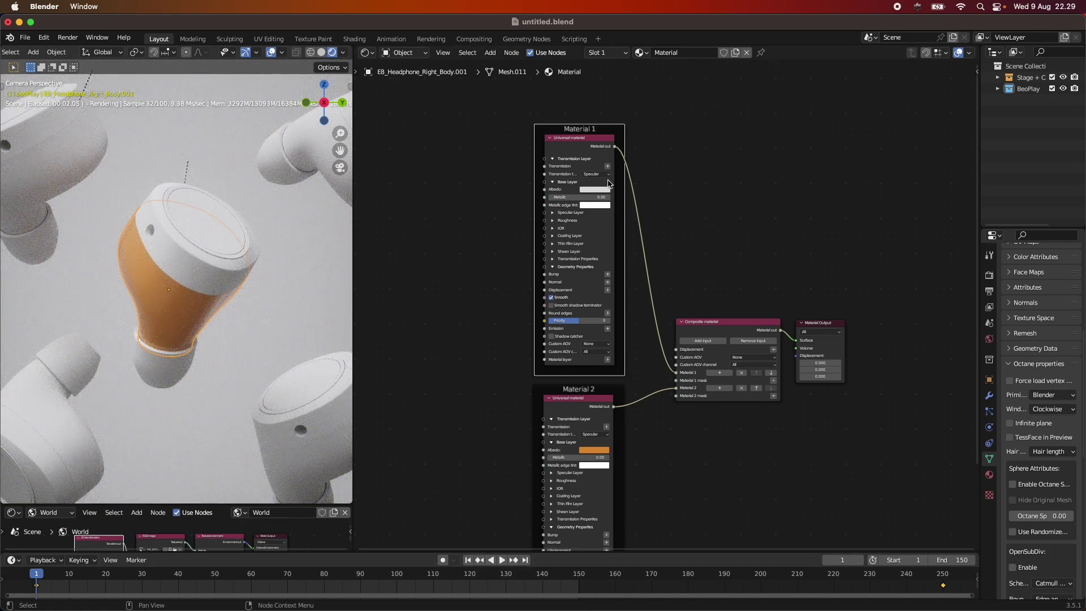
Step: Add a Planar field node in the empty space below the Material 2 frame
middle_drag(632, 286, 670, 243)
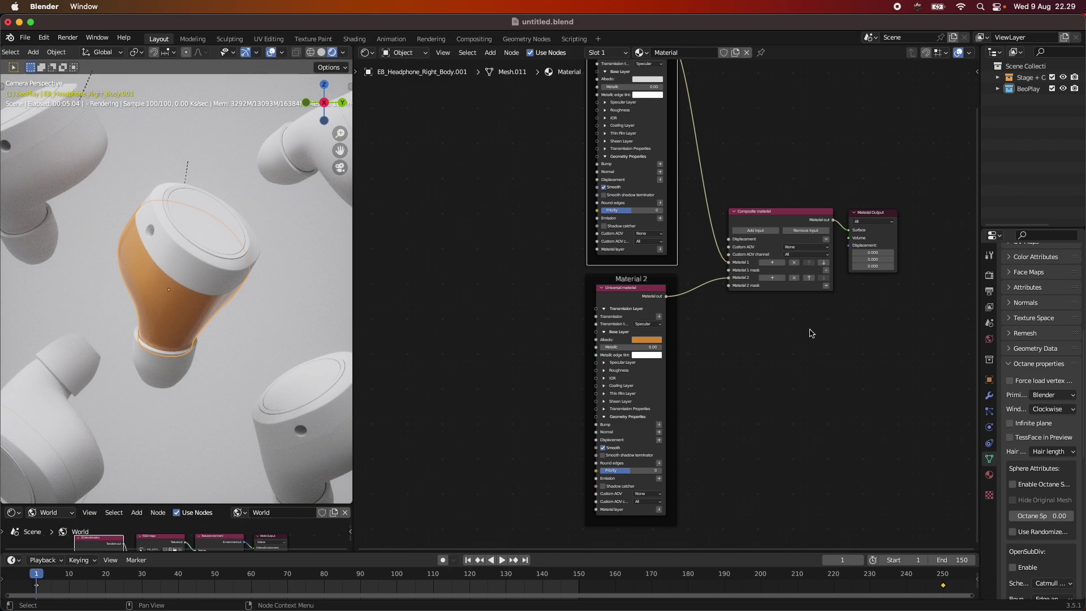
scroll(812, 332, up, 4)
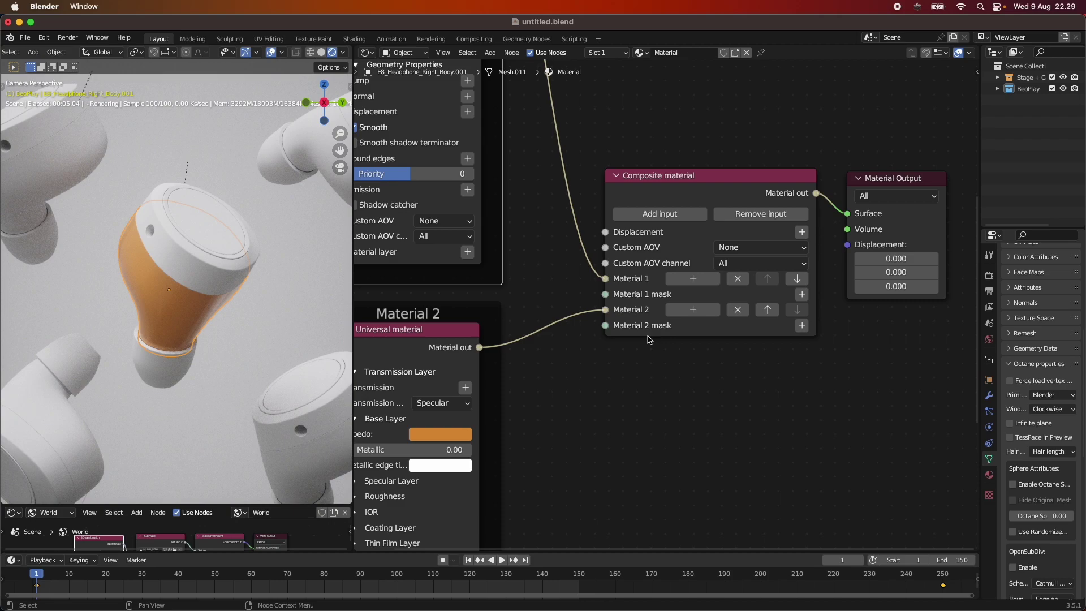
scroll(650, 339, down, 6)
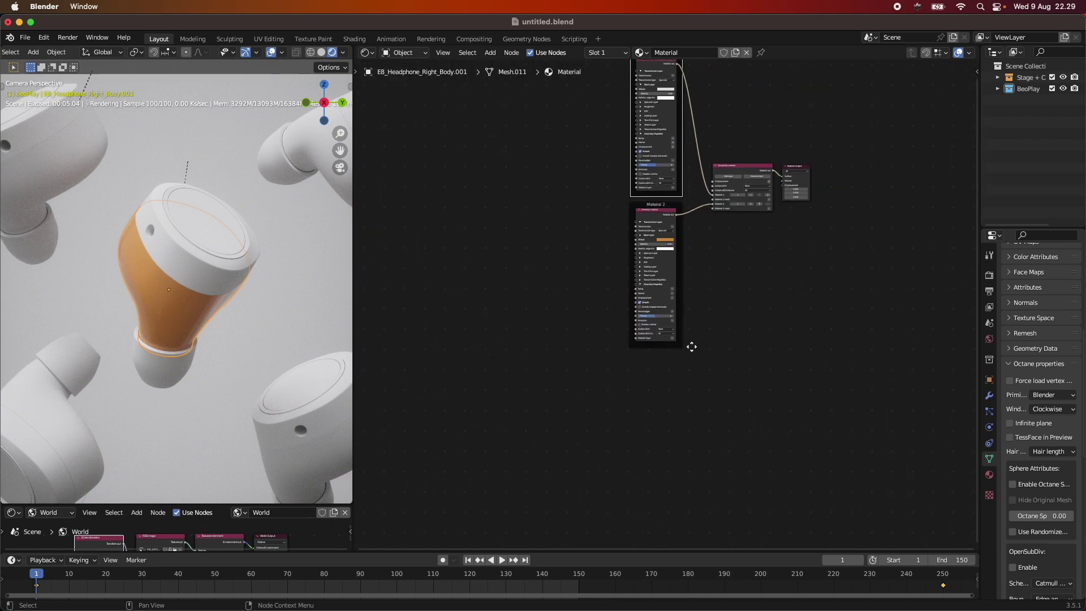
middle_drag(691, 346, 708, 334)
scroll(707, 334, up, 4)
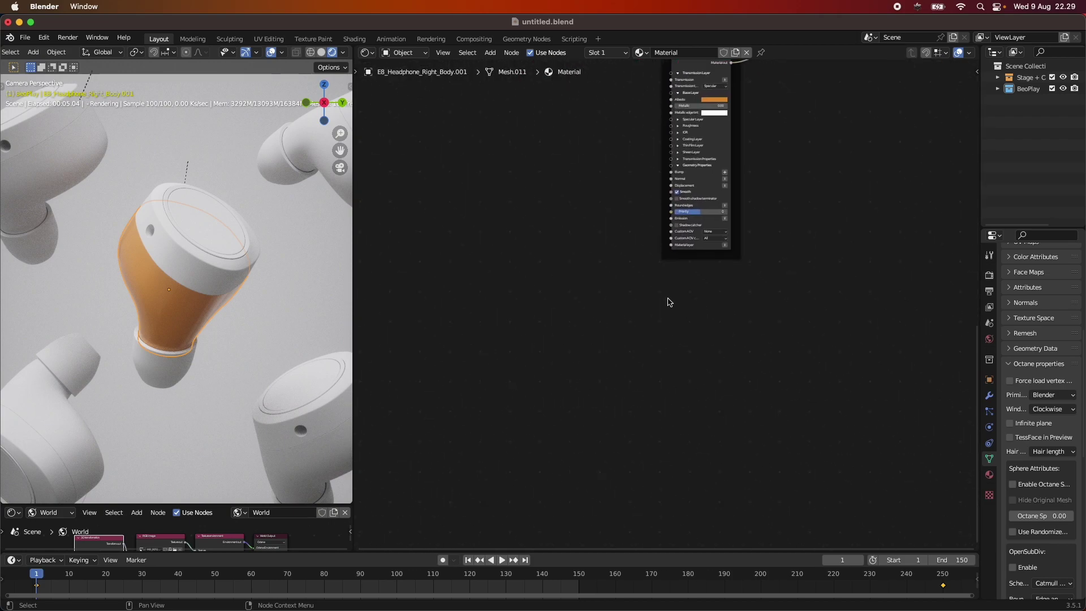
key(shift+a)
click(584, 329)
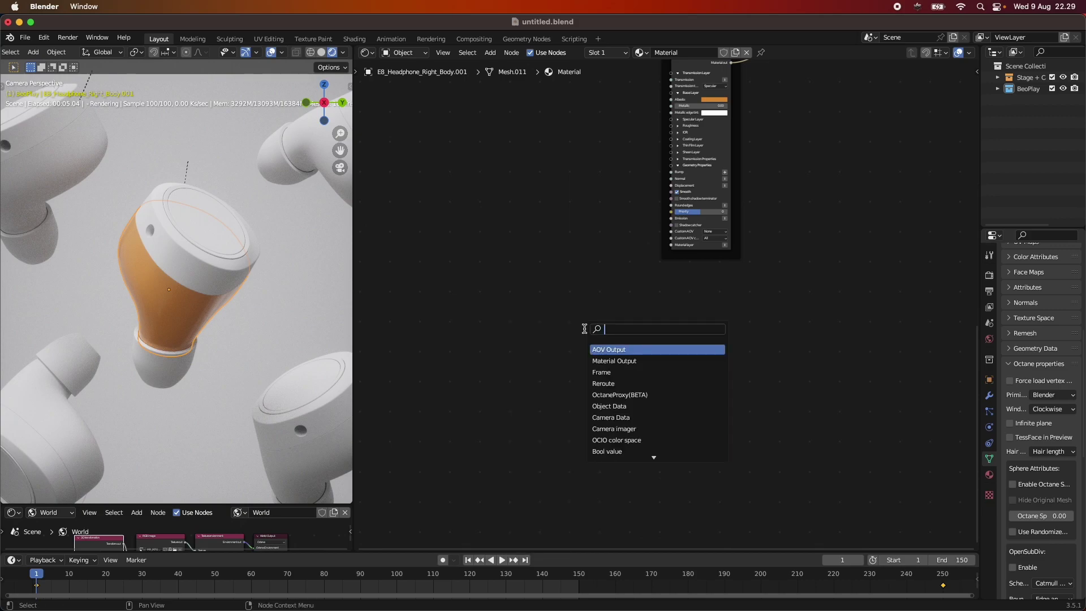
text(plan)
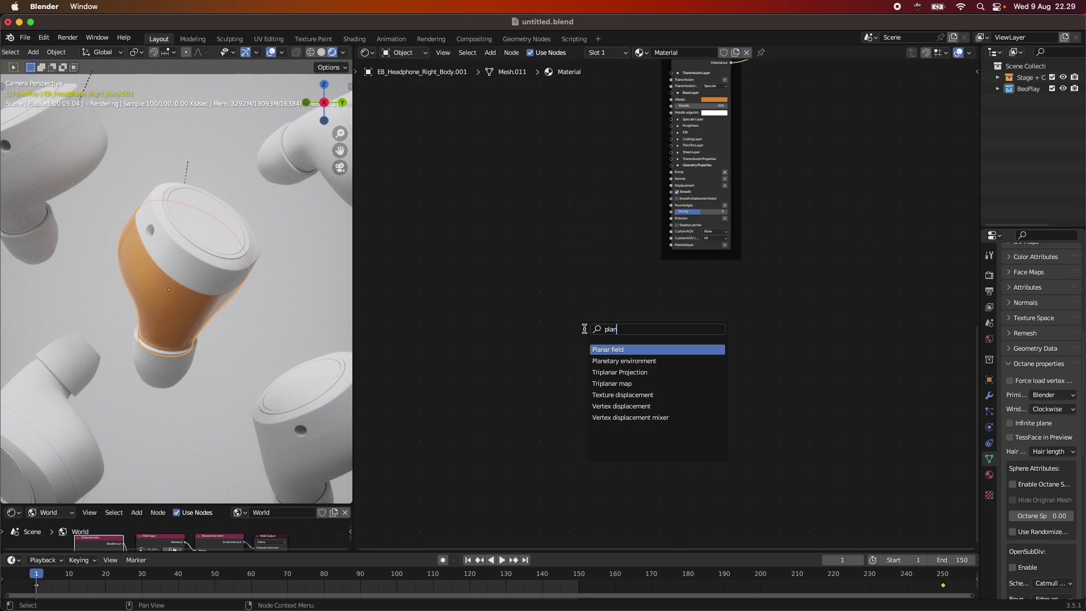
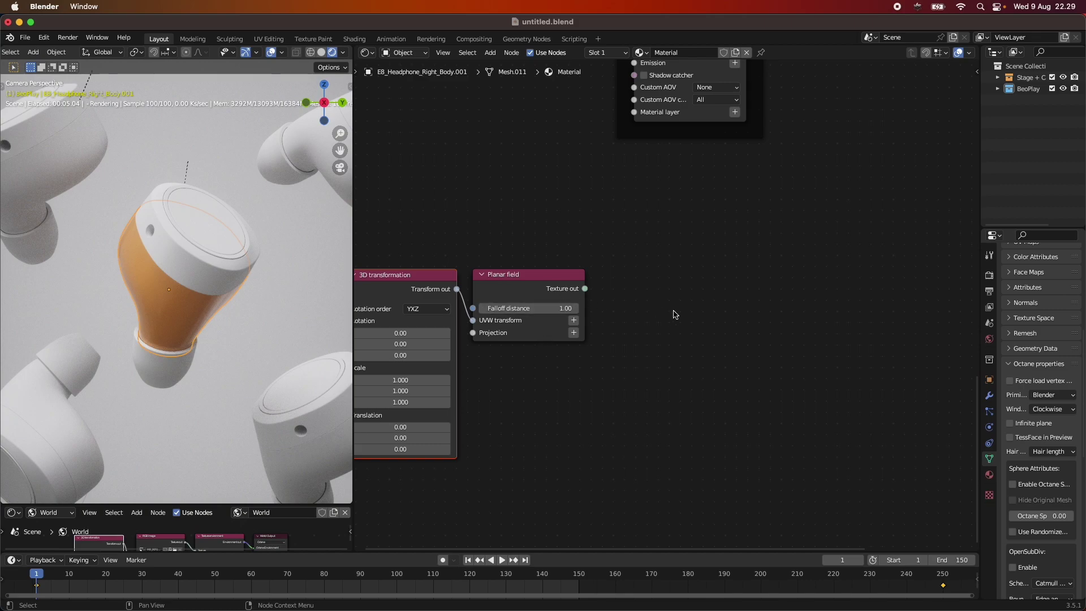
Step: Add a Gradient map node, feed the Planar field's output into its Input texture, and place it beside the Planar field
click(677, 312)
text(gradient)
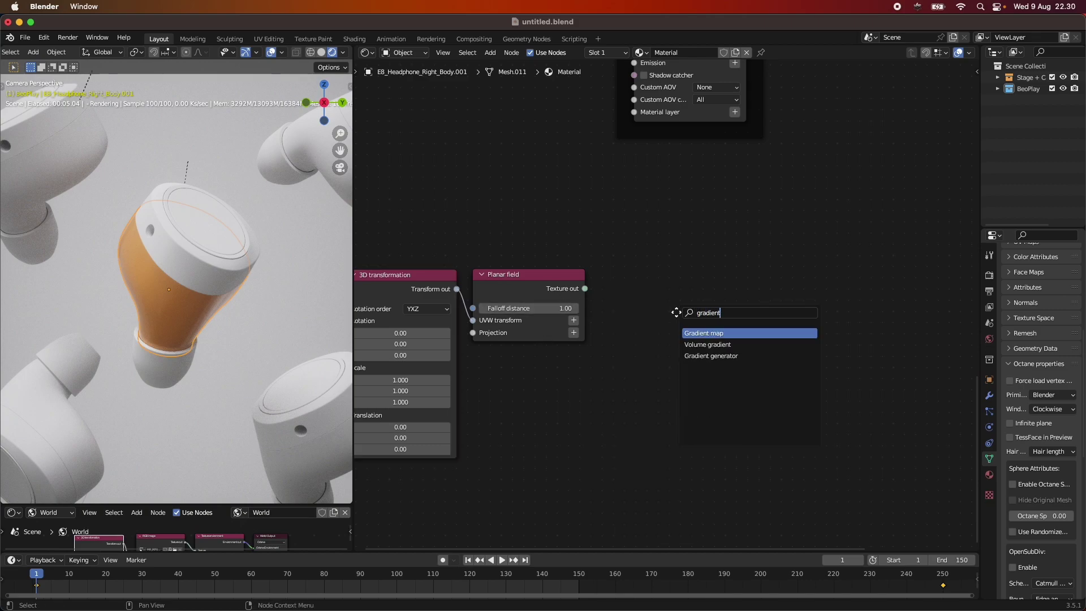
key(Return)
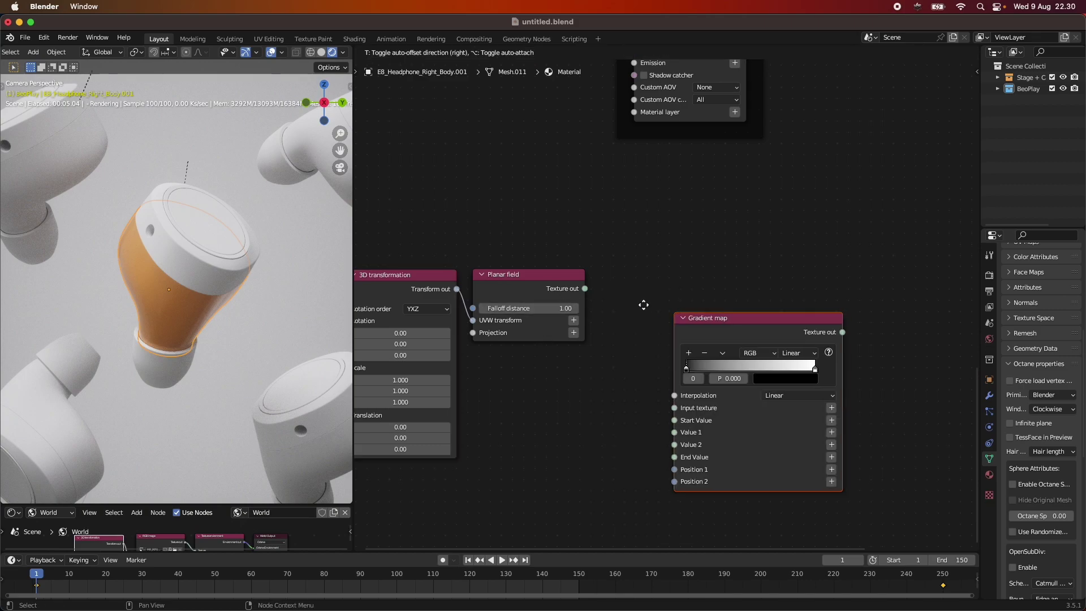
click(587, 288)
drag(586, 289, 603, 366)
click(662, 287)
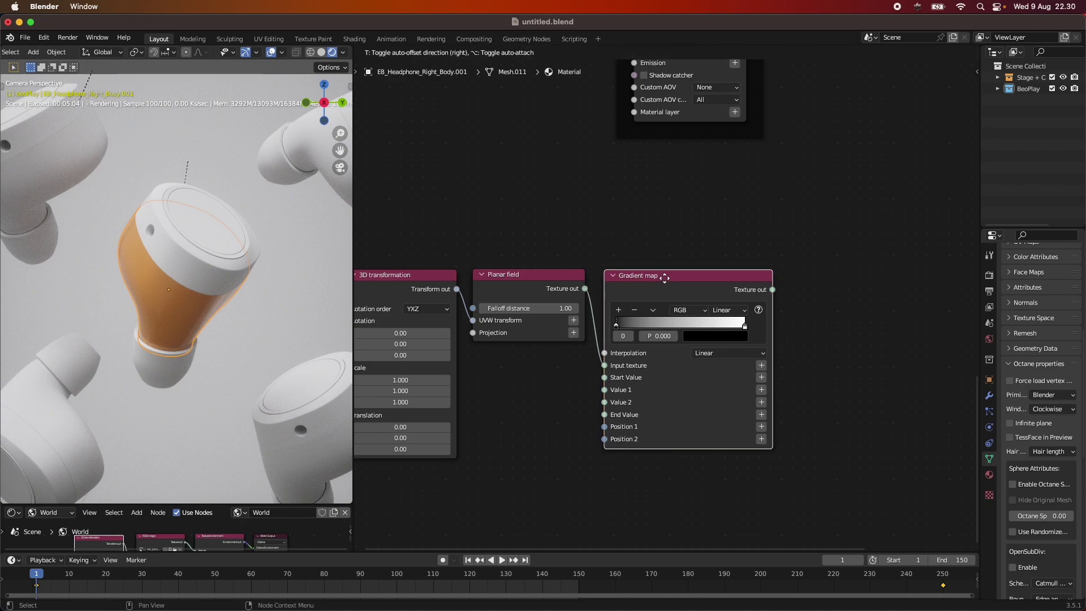
Step: Add a Composite texture node in the empty space after the Gradient map
scroll(753, 311, right, 4)
key(shift+a)
click(742, 324)
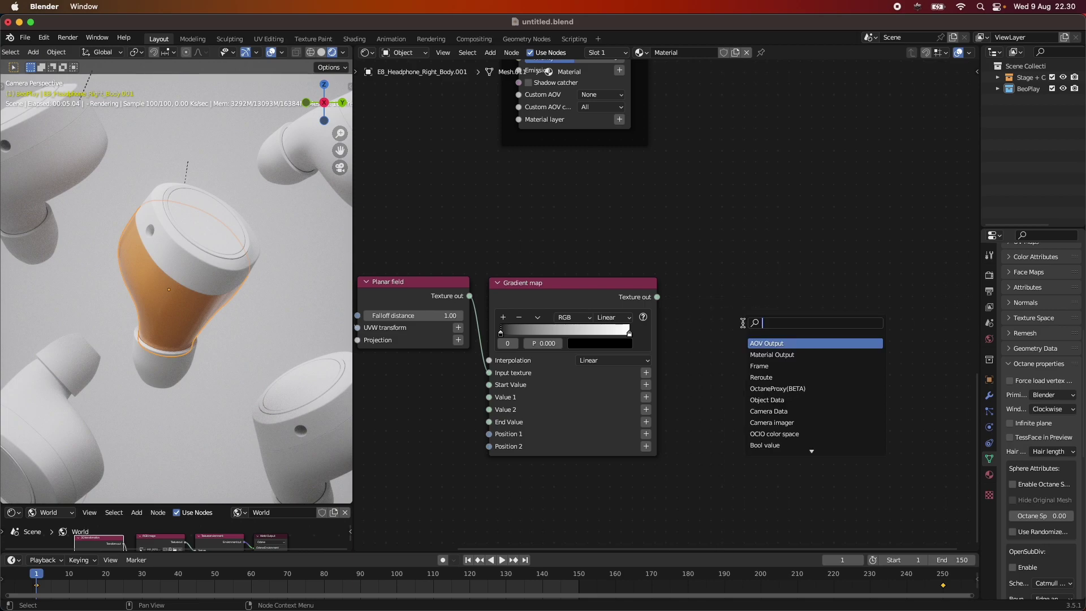
text(compo)
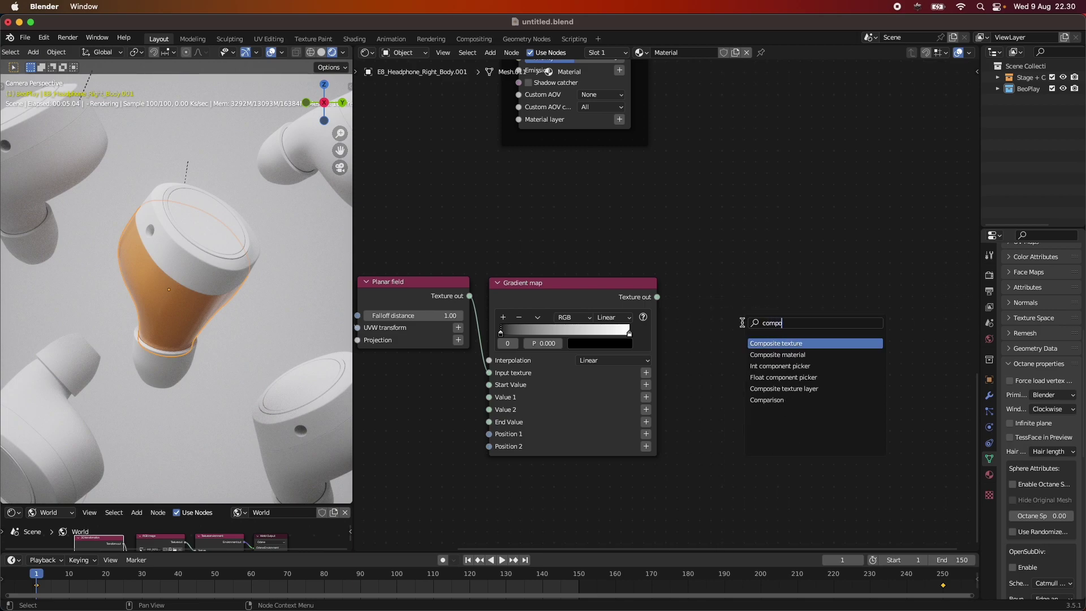
text(site te)
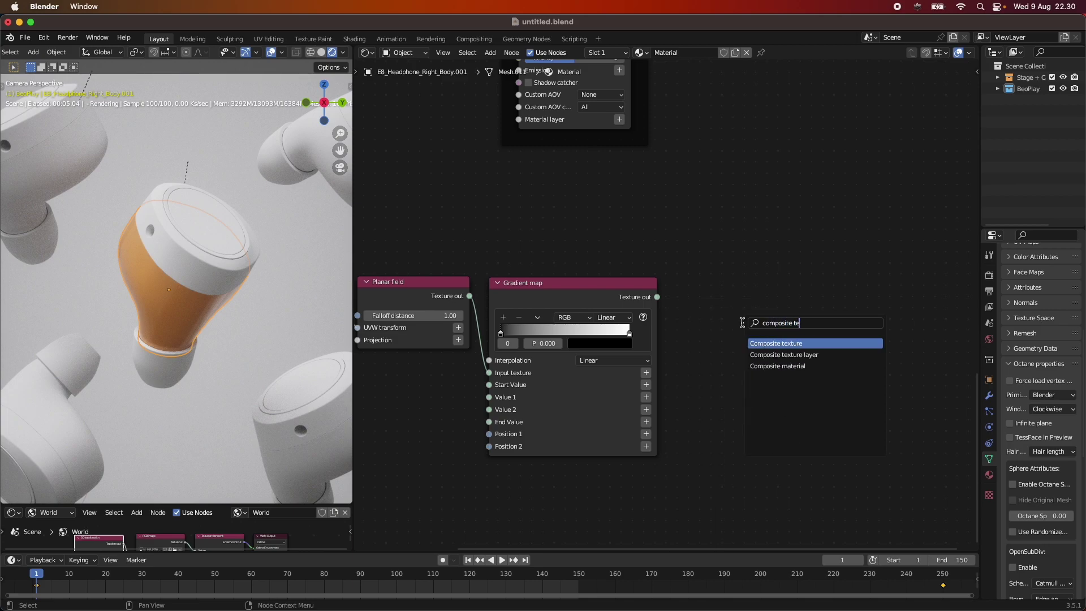
click(818, 343)
click(858, 336)
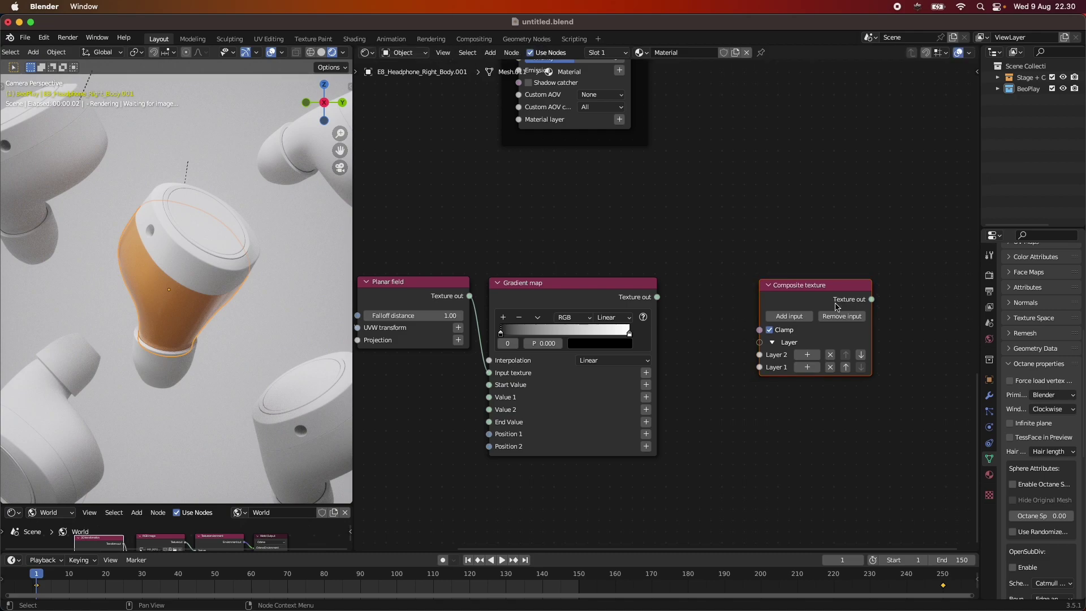
Step: Add a Composite texture layer node and place it between the Gradient map and the Composite texture node
key(shift+a)
text(composite)
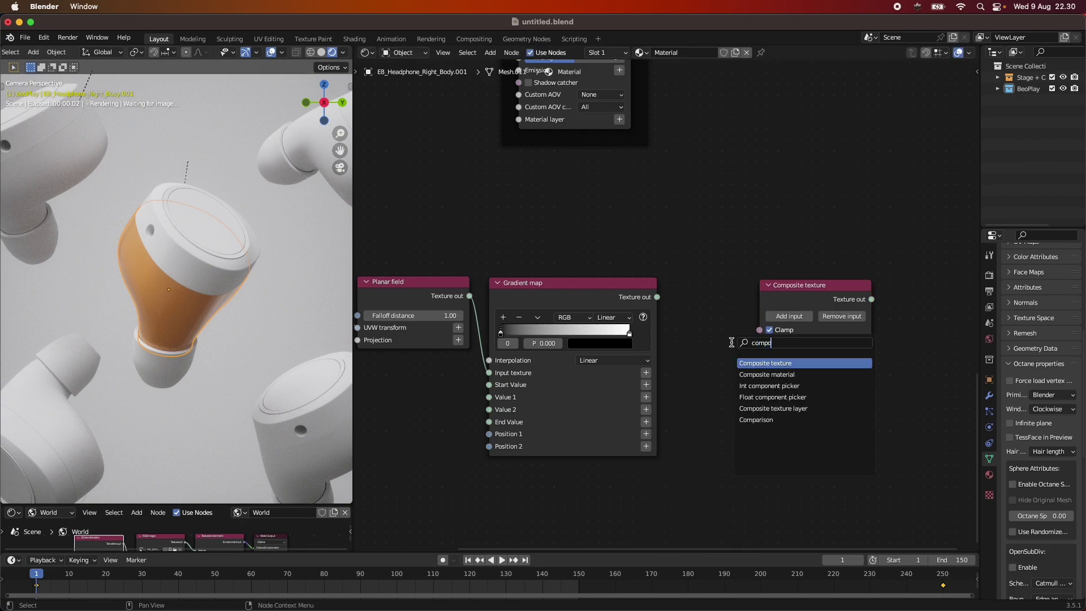
key(Down)
key(Down)
key(Return)
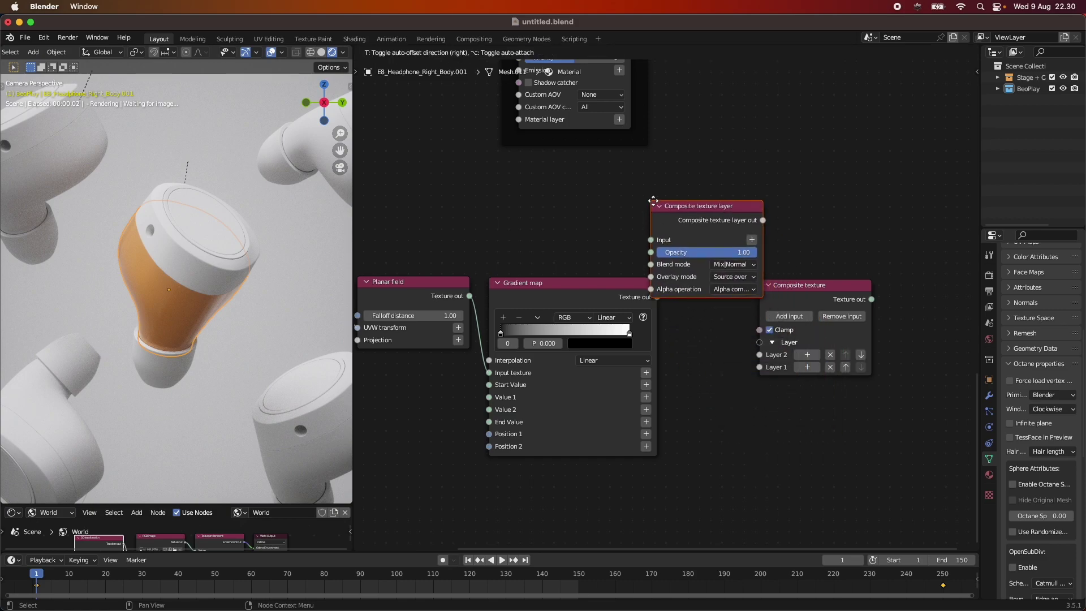
click(679, 193)
drag(744, 203, 746, 289)
Step: Connect the Gradient map to the texture layer's Input and the layer's output to the Composite texture's Layer 2, and save the file
drag(657, 297, 679, 318)
drag(792, 298, 839, 355)
drag(858, 290, 832, 291)
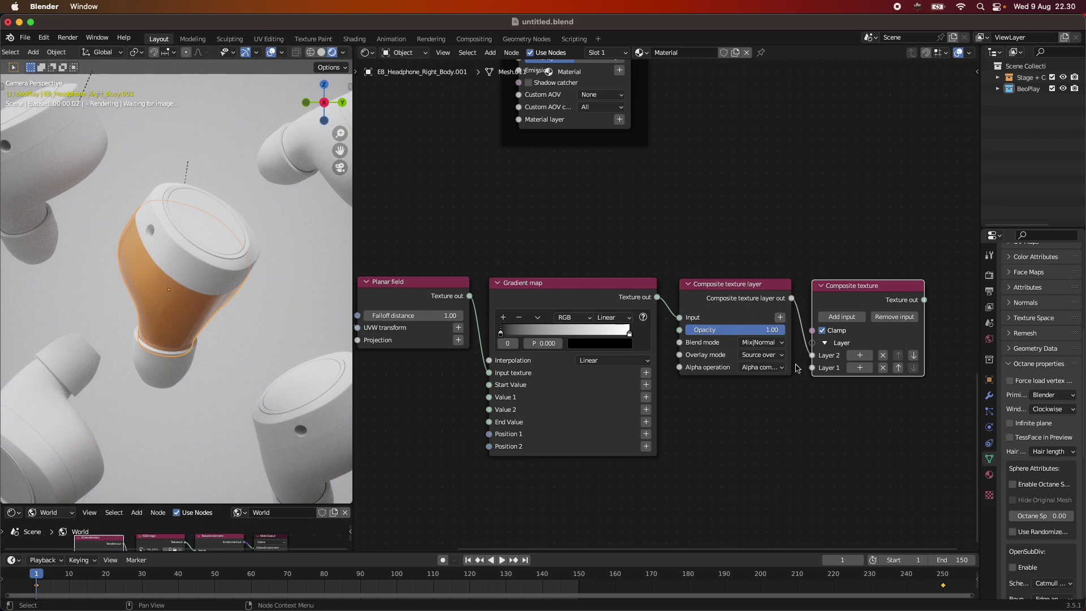
scroll(807, 331, down, 3)
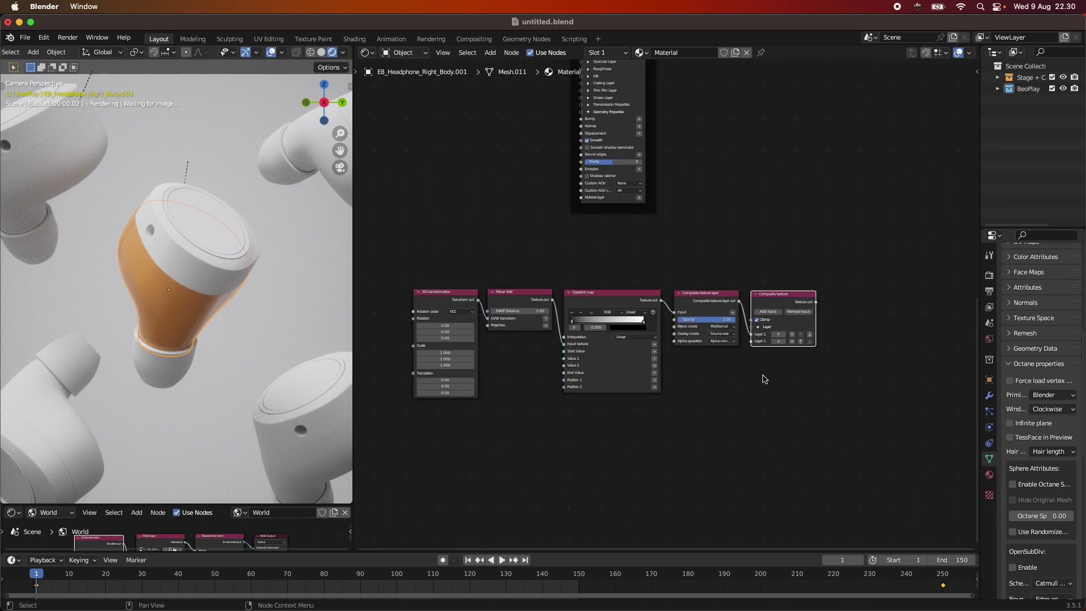
key(cmd+s)
Step: Join the five nodes from 3D transformation through Composite texture in a new frame
middle_drag(837, 400, 767, 430)
middle_drag(621, 405, 704, 389)
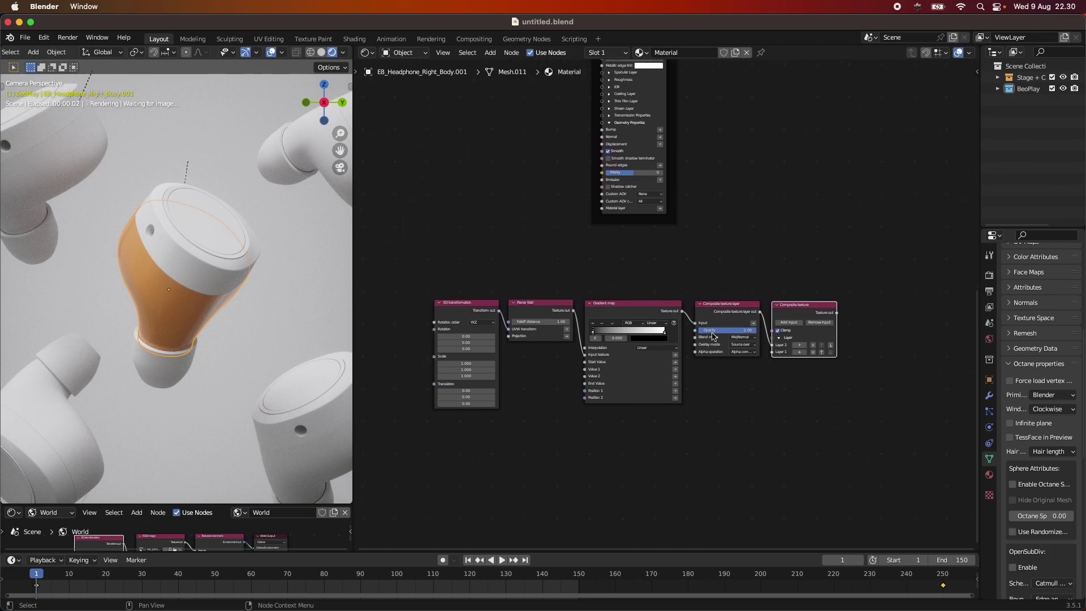
drag(897, 473, 440, 277)
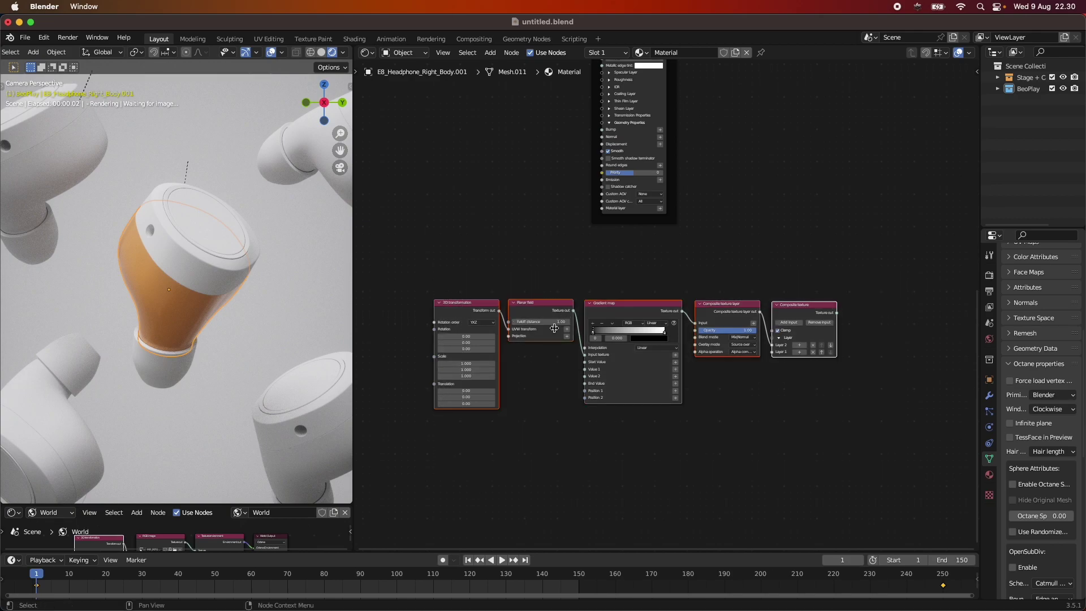
right_click(547, 365)
click(516, 364)
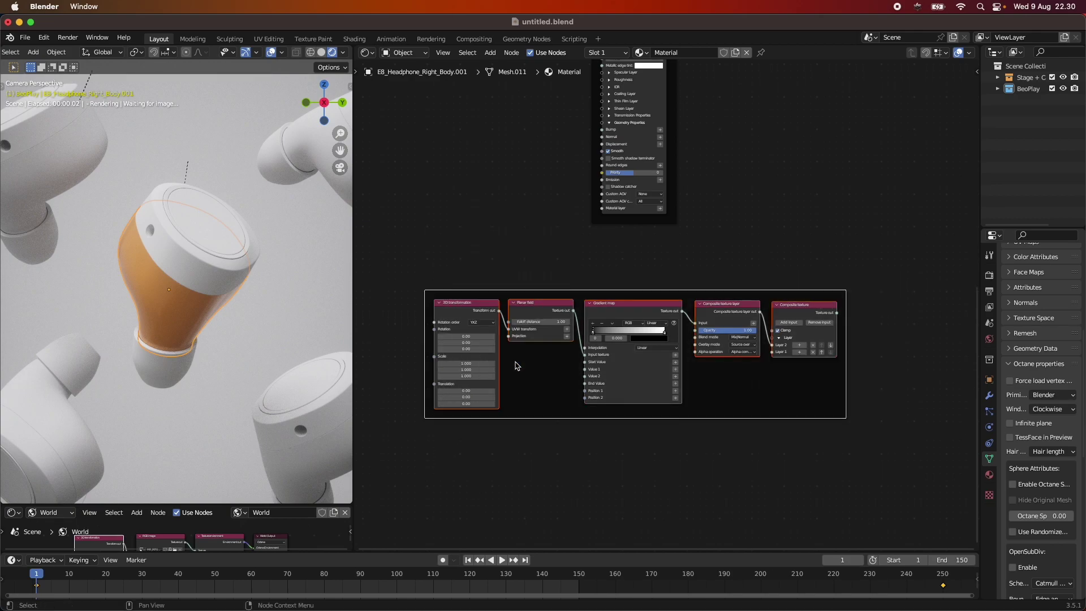
Step: Label the new frame "Mask" and move it close below the Material 2 frame
key(n)
click(931, 98)
text(Mask)
key(Return)
drag(723, 294, 557, 243)
key(n)
Step: Examine the whole node tree, including both material frames, the Mask frame and the Composite material node
scroll(716, 268, down, 3)
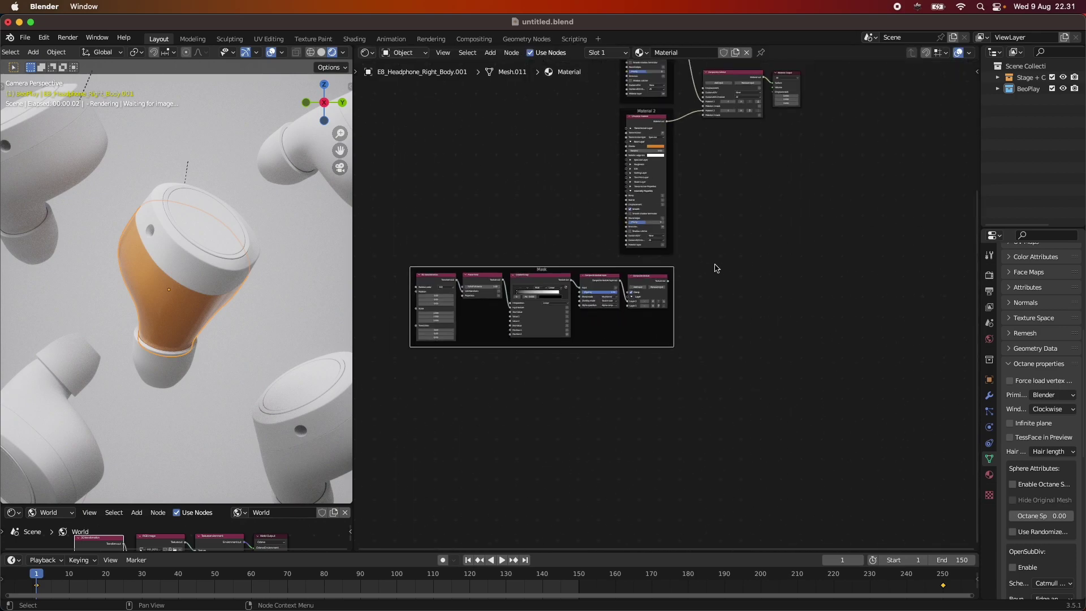
scroll(745, 305, down, 2)
middle_drag(744, 305, 781, 337)
scroll(758, 368, up, 3)
scroll(825, 316, down, 1)
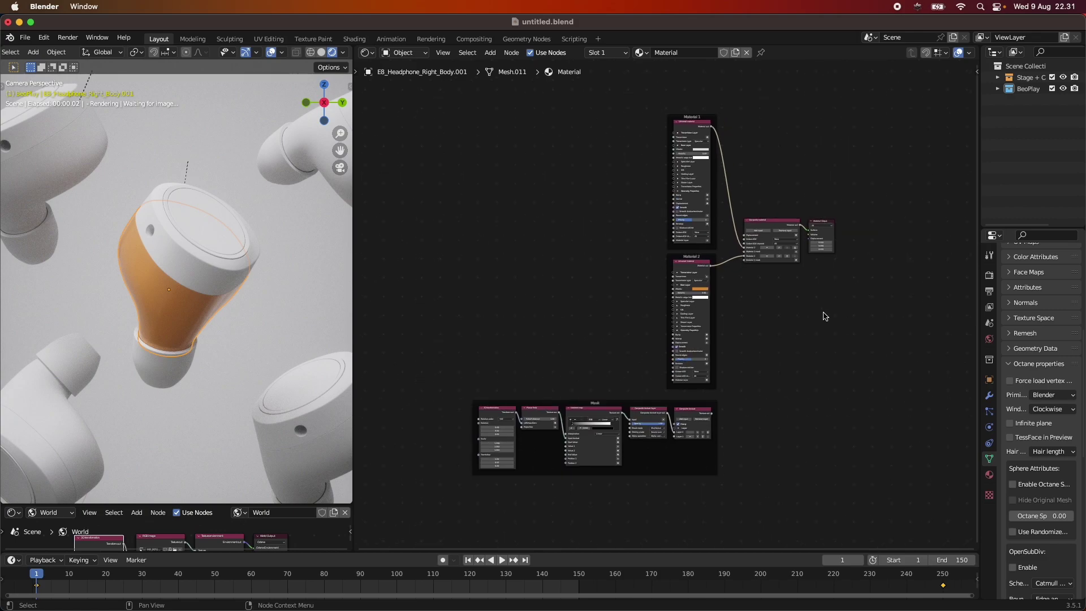
click(696, 127)
click(702, 266)
scroll(837, 267, up, 1)
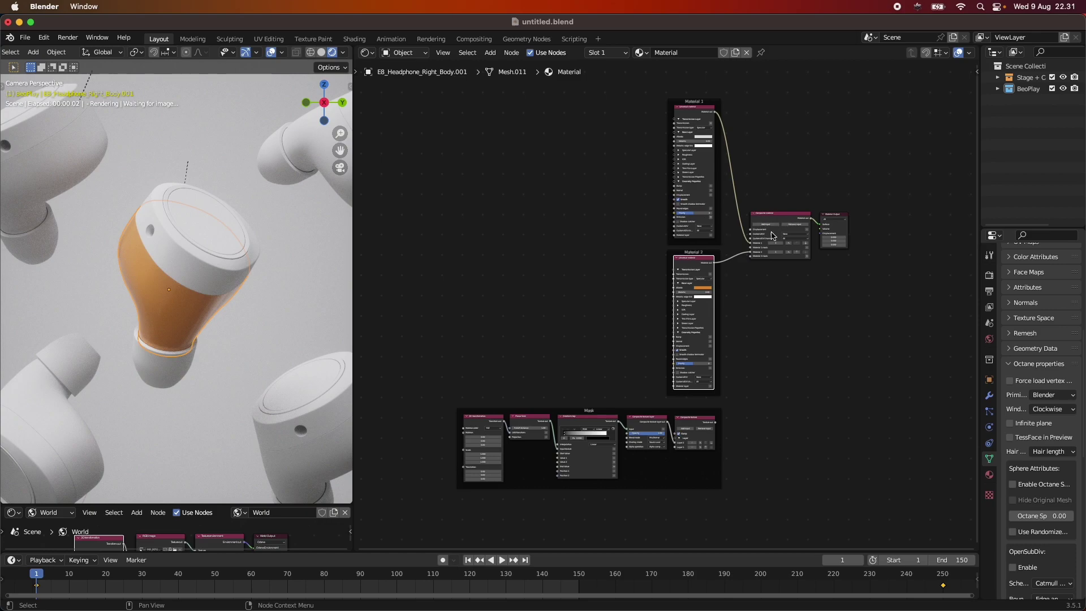
Step: Set the Planar field's falloff distance to 0.04 and save the file
scroll(704, 318, up, 3)
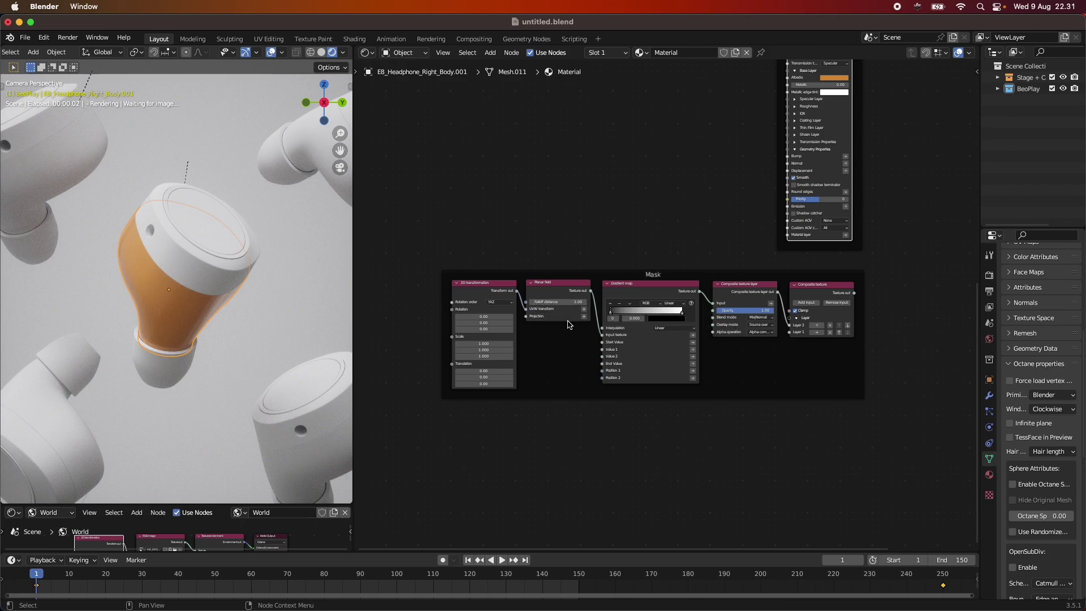
click(567, 302)
text(0.04)
key(Return)
scroll(558, 314, up, 1)
scroll(558, 315, down, 2)
middle_drag(780, 270, 652, 361)
scroll(651, 360, up, 1)
scroll(643, 415, up, 1)
middle_drag(505, 449, 711, 339)
middle_drag(820, 295, 706, 337)
key(ctrl+s)
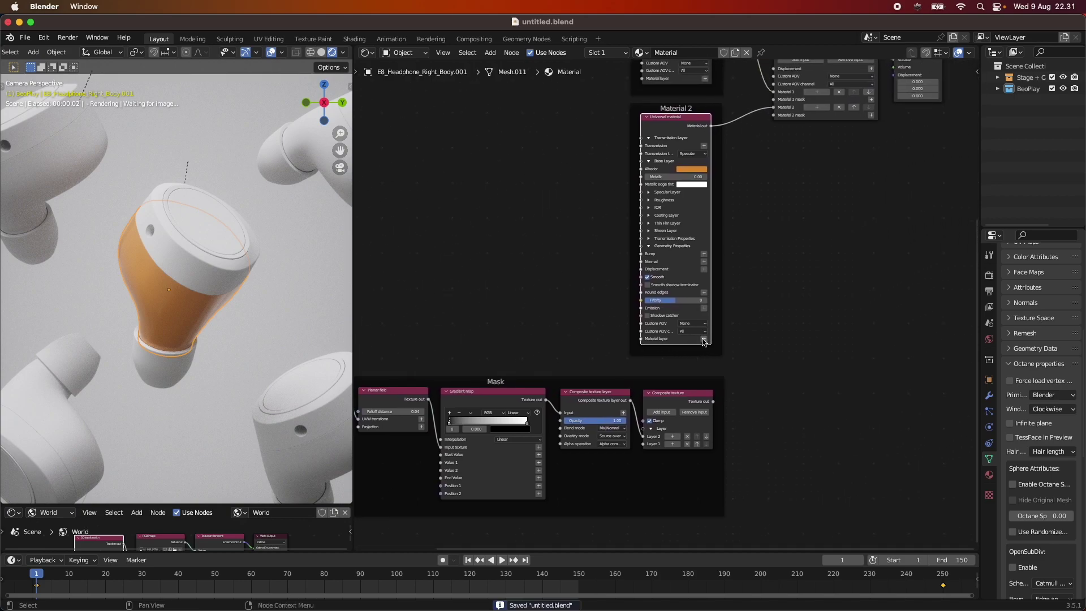
Step: Connect the Composite texture's output to the Composite material node's Material 2 mask input
middle_drag(674, 378, 617, 412)
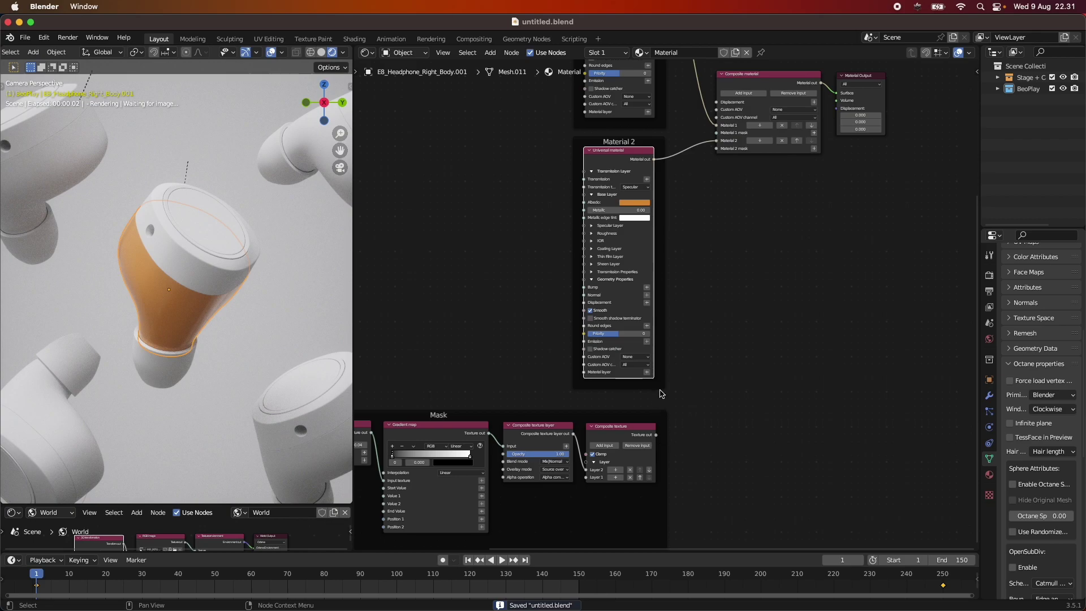
drag(660, 391, 662, 395)
drag(657, 435, 719, 151)
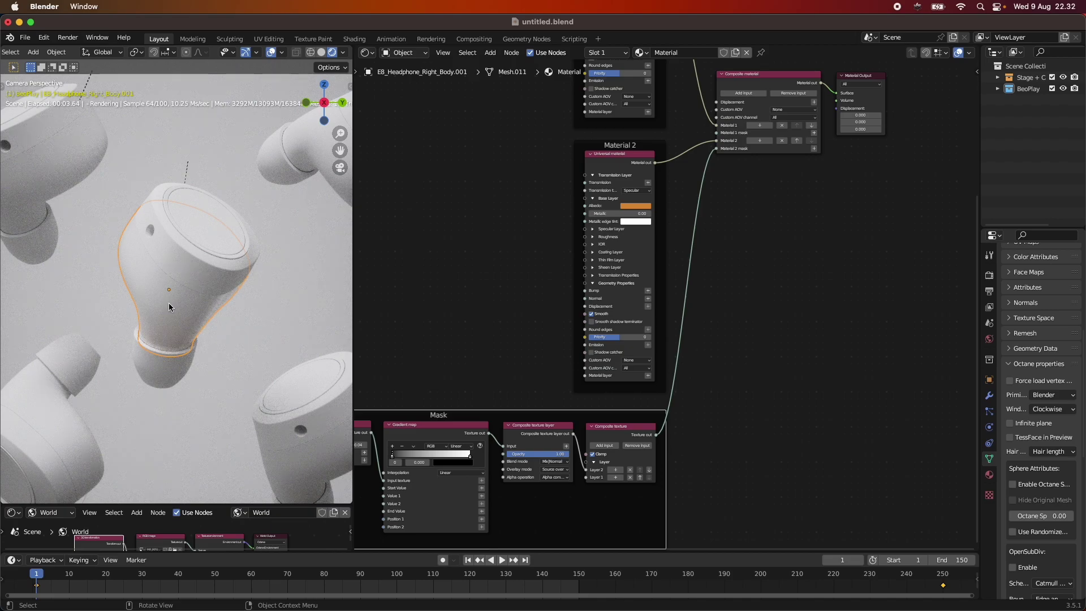
Step: Hide the viewport overlays for a close look at the earbud and move the Gradient map's white stop to position 0.198
scroll(626, 298, left, 10)
scroll(625, 299, down, 5)
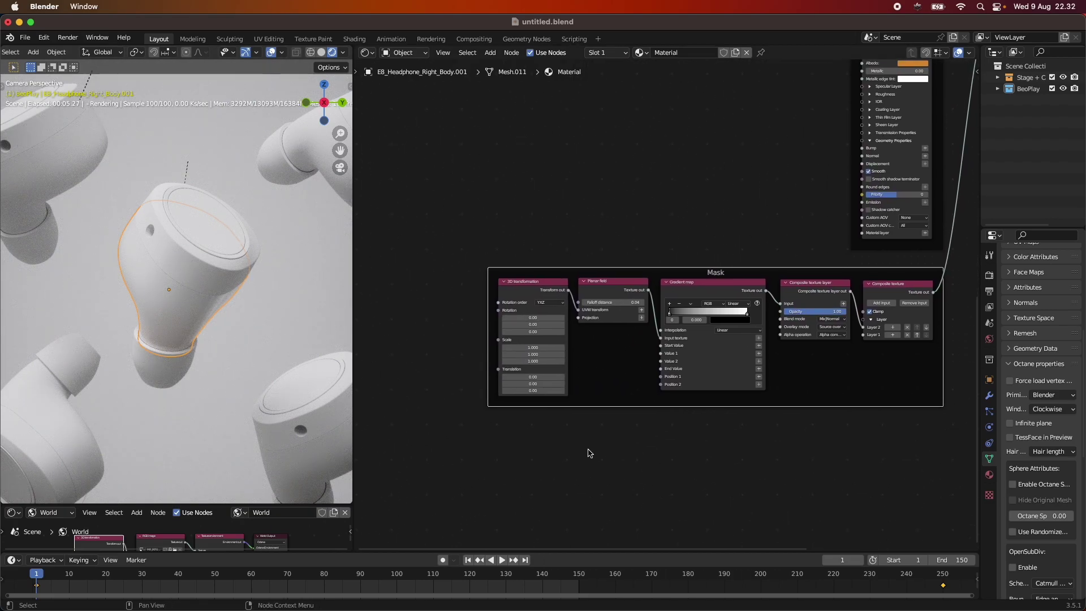
scroll(563, 431, up, 5)
middle_drag(525, 425, 644, 368)
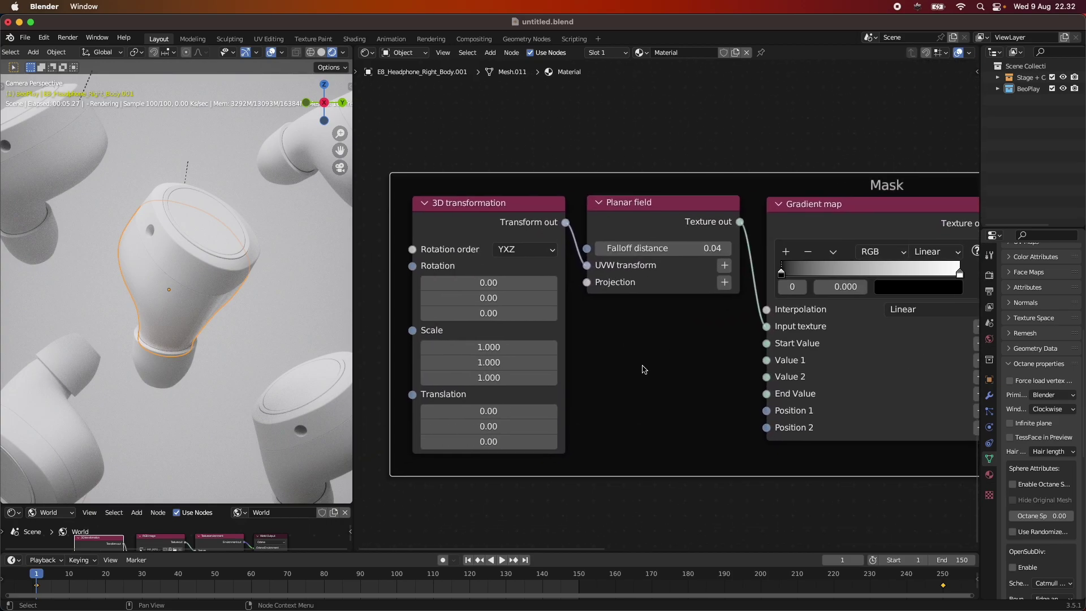
drag(961, 274, 803, 275)
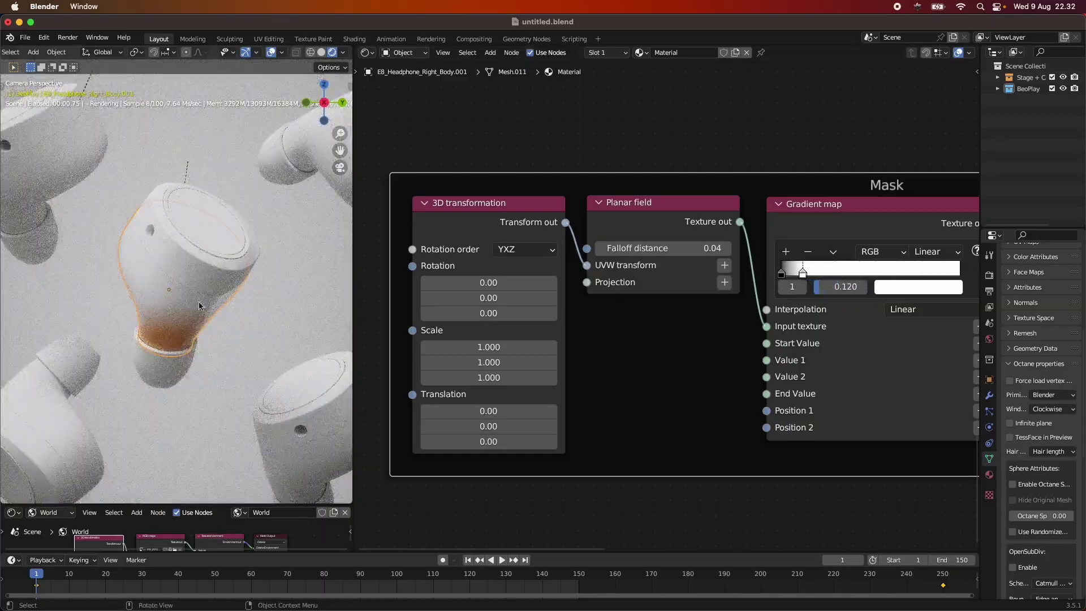
click(271, 53)
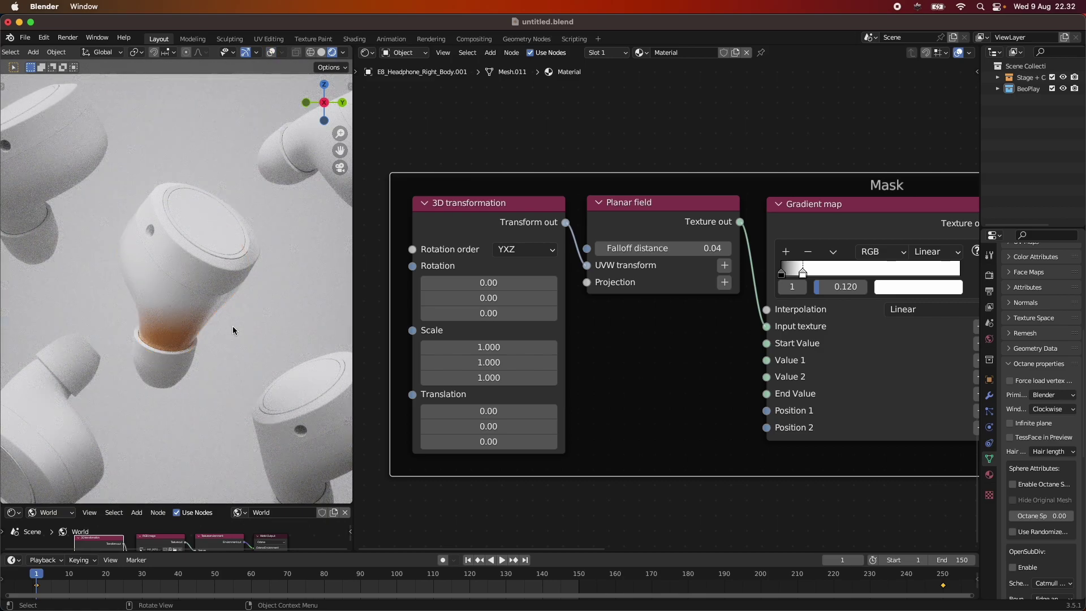
scroll(174, 340, up, 5)
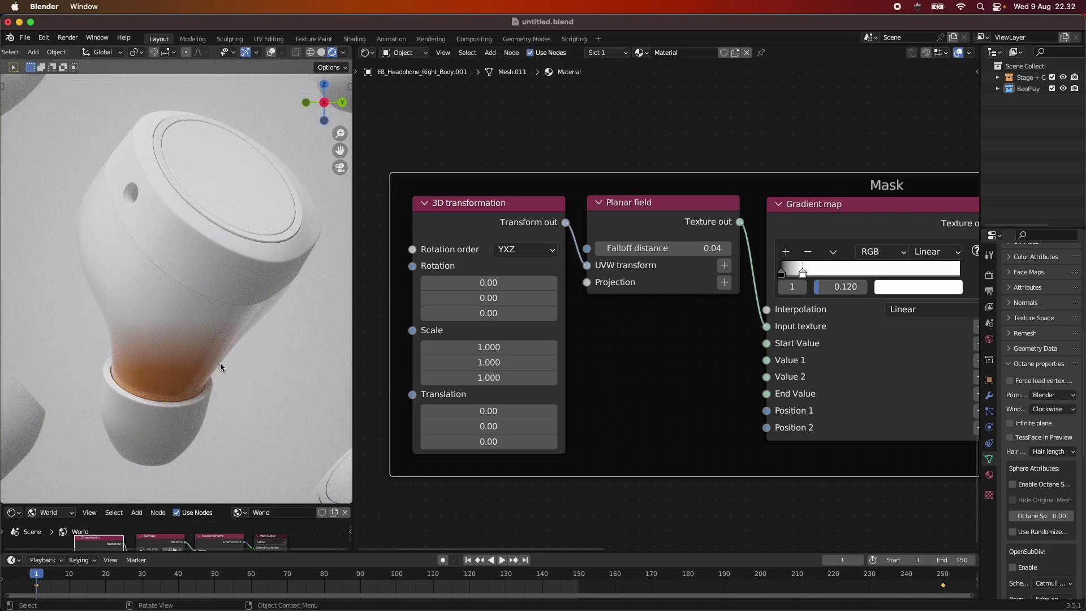
mouse_move(811, 278)
mouse_down()
mouse_move(823, 279)
mouse_move(792, 278)
mouse_move(854, 278)
mouse_move(780, 279)
mouse_move(817, 277)
mouse_up()
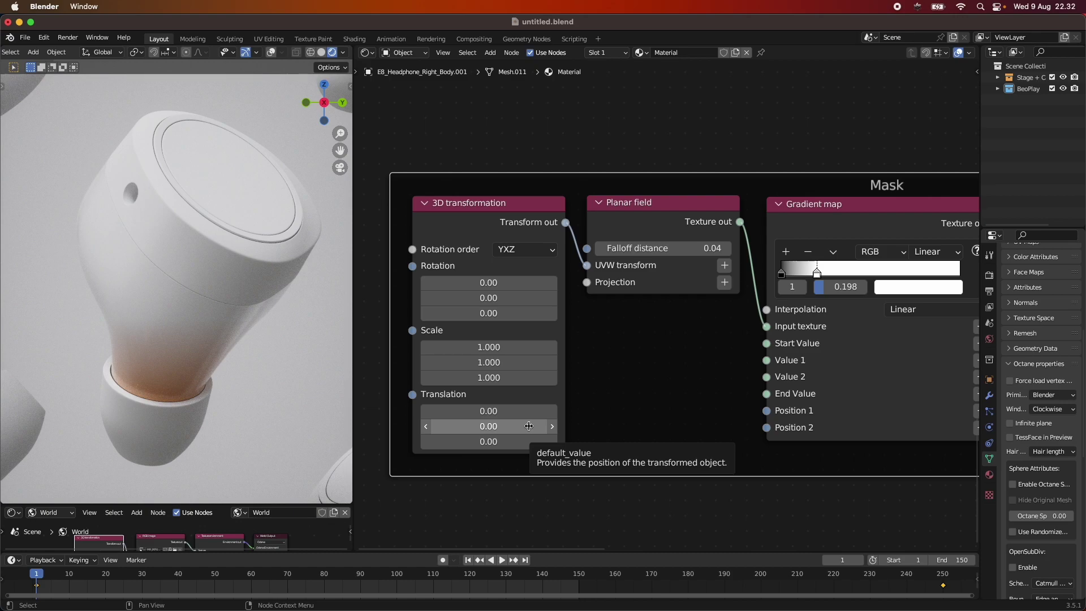
Step: Try Y translation values of 0.02, 0.01 and 0.05 on the 3D transformation node
click(529, 426)
text(0.02)
key(Return)
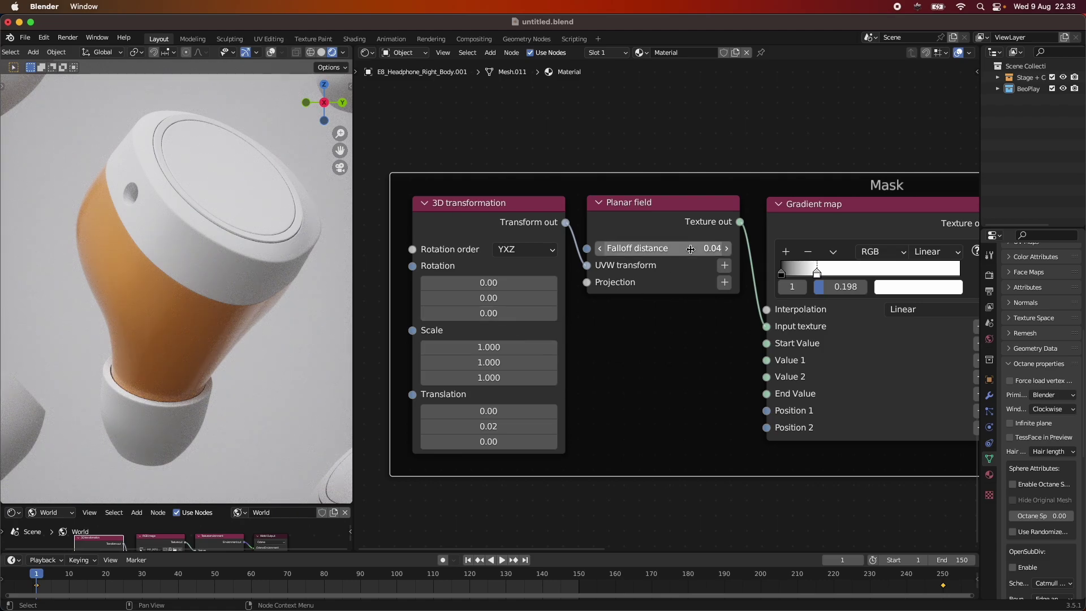
click(524, 428)
text(0.01)
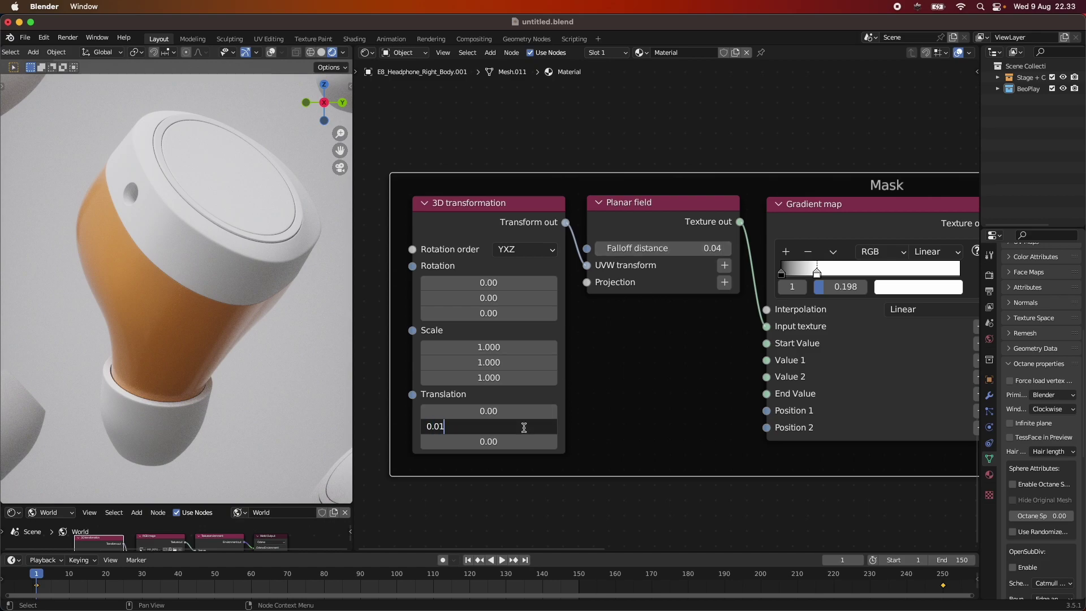
key(Return)
click(525, 428)
text(0.)
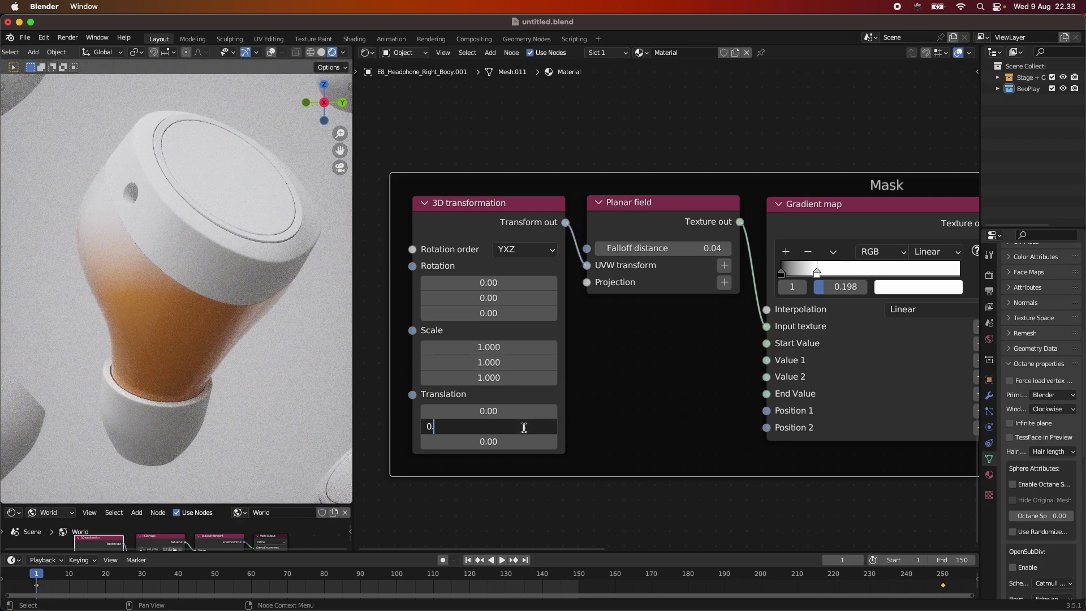
text(05)
key(Return)
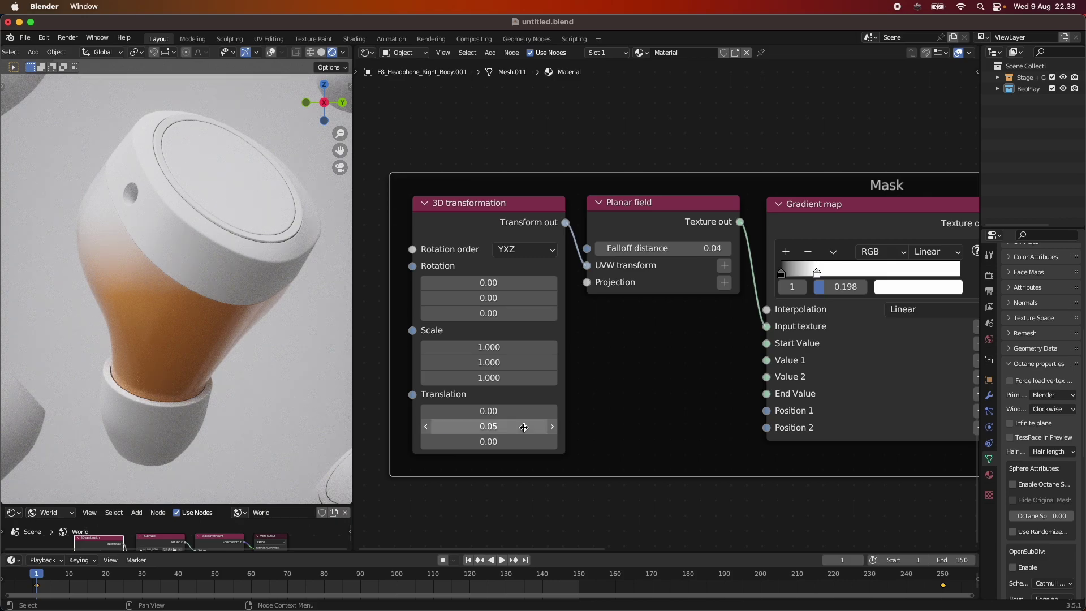
Step: Reduce the 3D transformation's Y translation to just above zero so the orange fades out across the body's lower part
text(0.0)
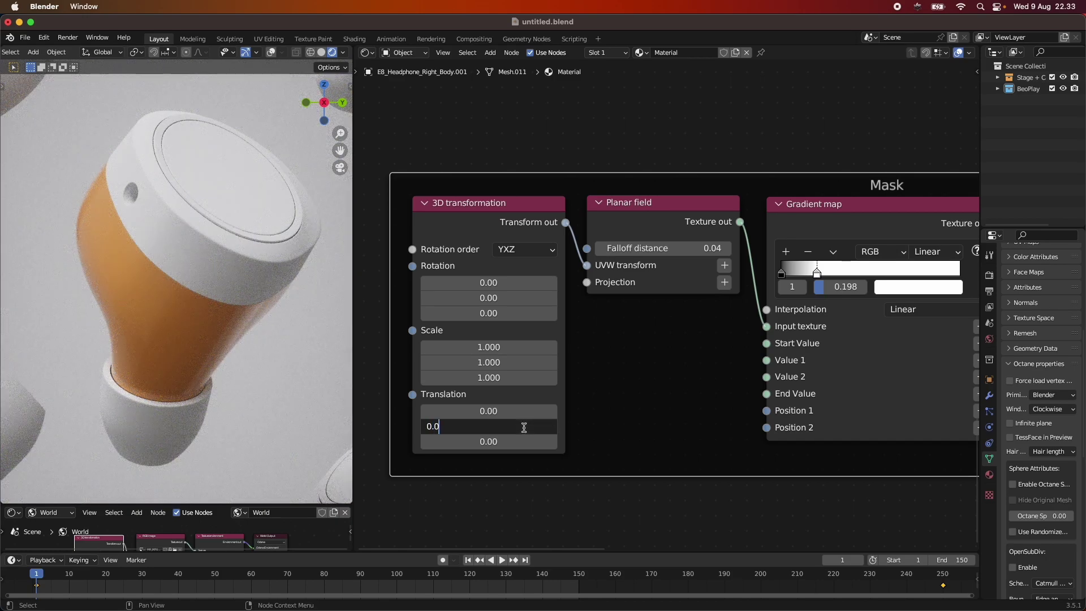
key(Return)
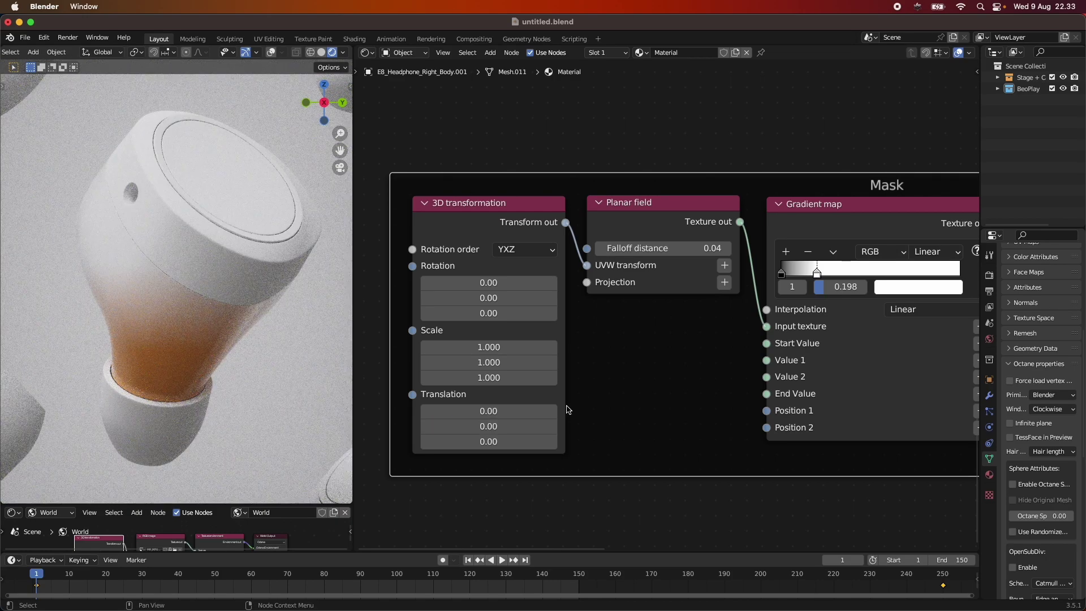
click(412, 353)
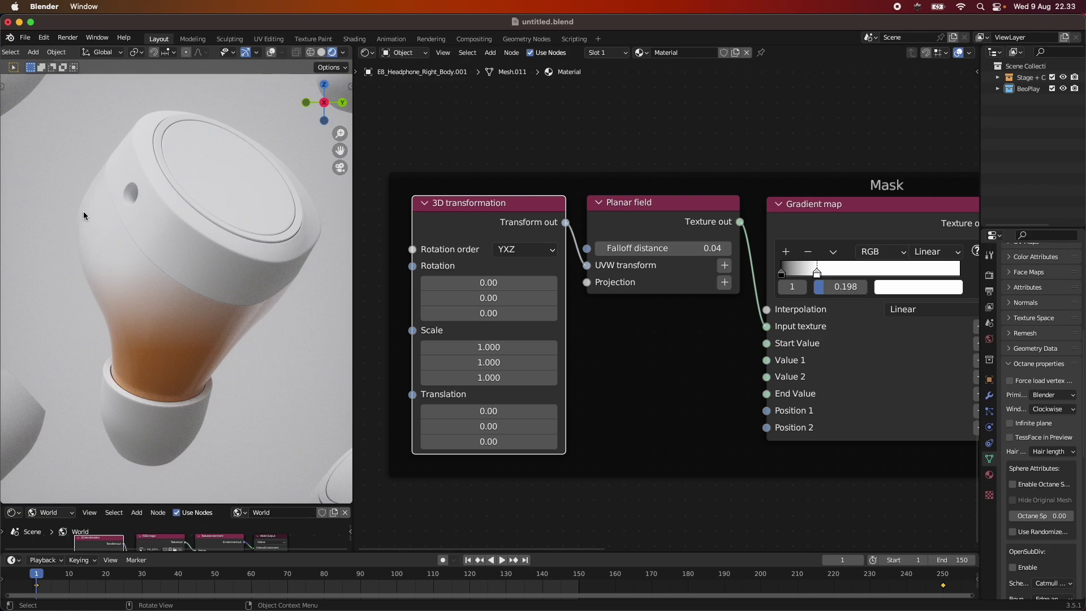
scroll(666, 306, down, 3)
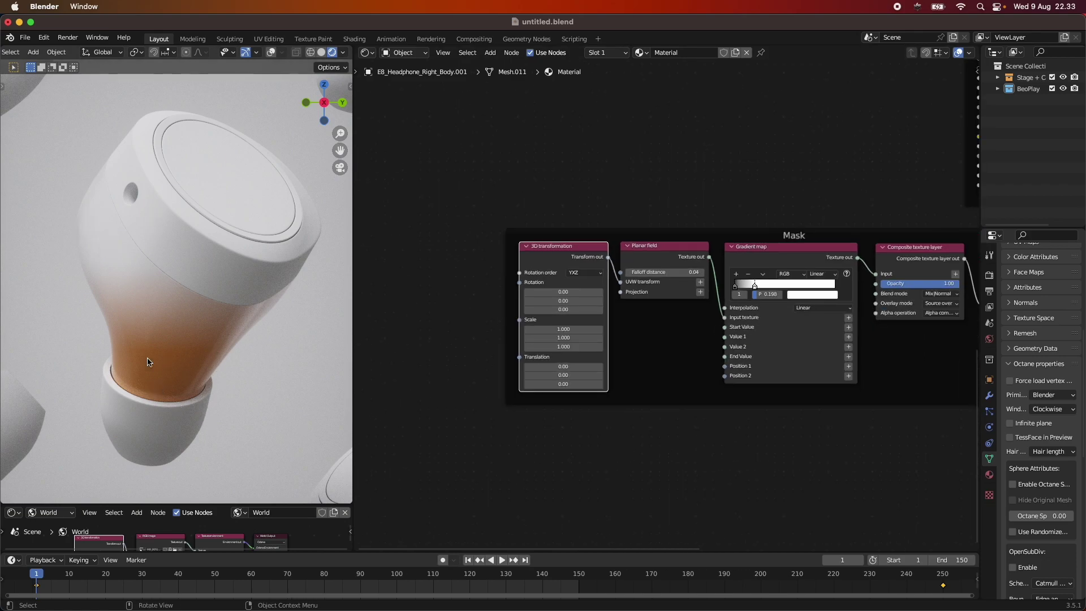
Step: Check the fading orange on the central earbud through the camera view and save the file
key(KP_0)
key(KP_0)
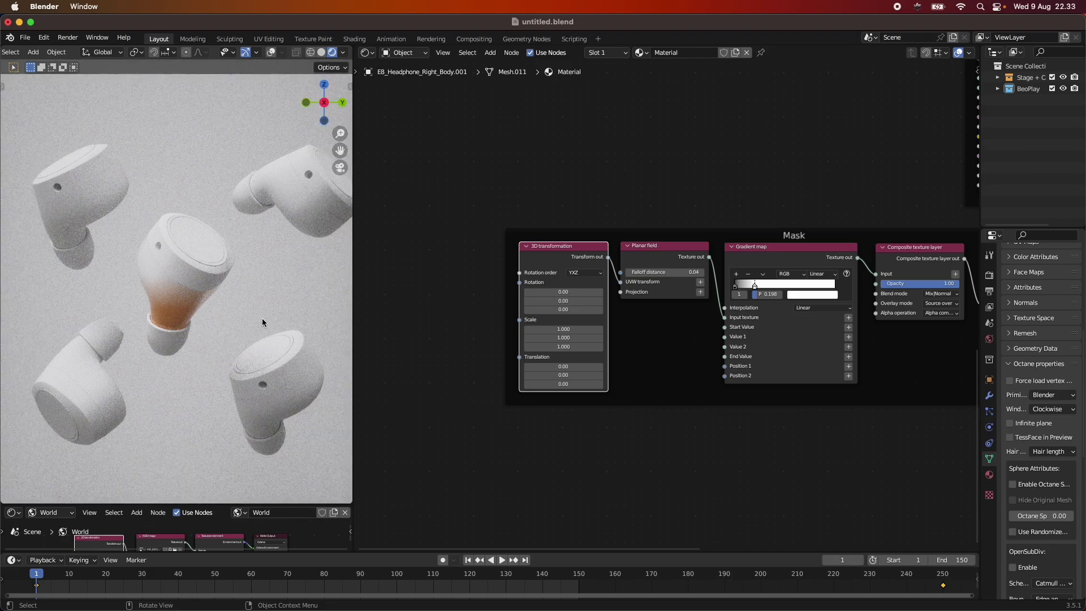
scroll(956, 381, down, 3)
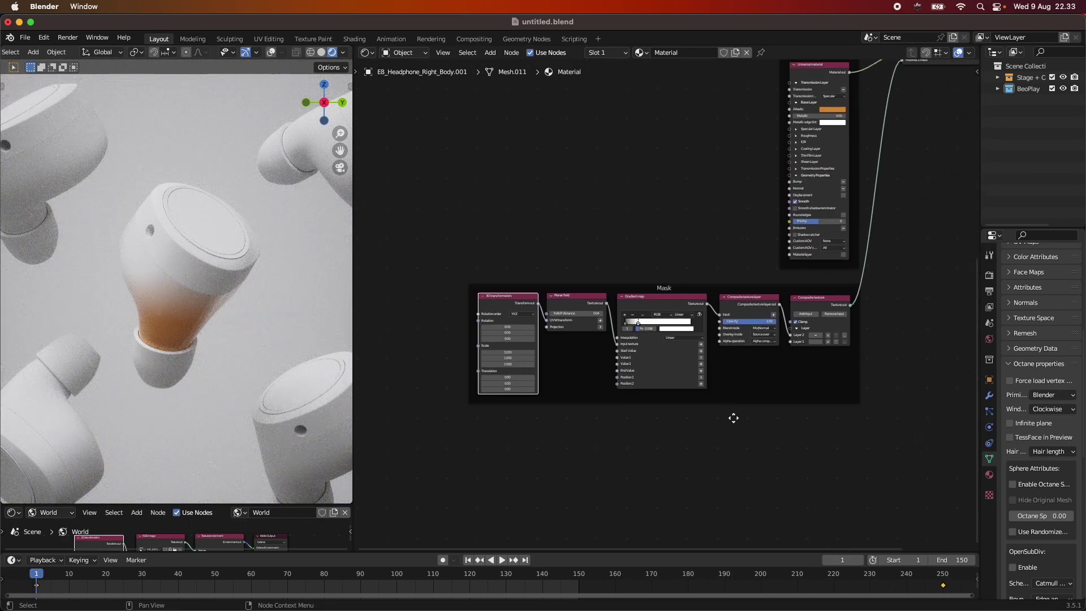
middle_drag(754, 403, 437, 410)
ctrl+middle_drag(541, 433, 651, 335)
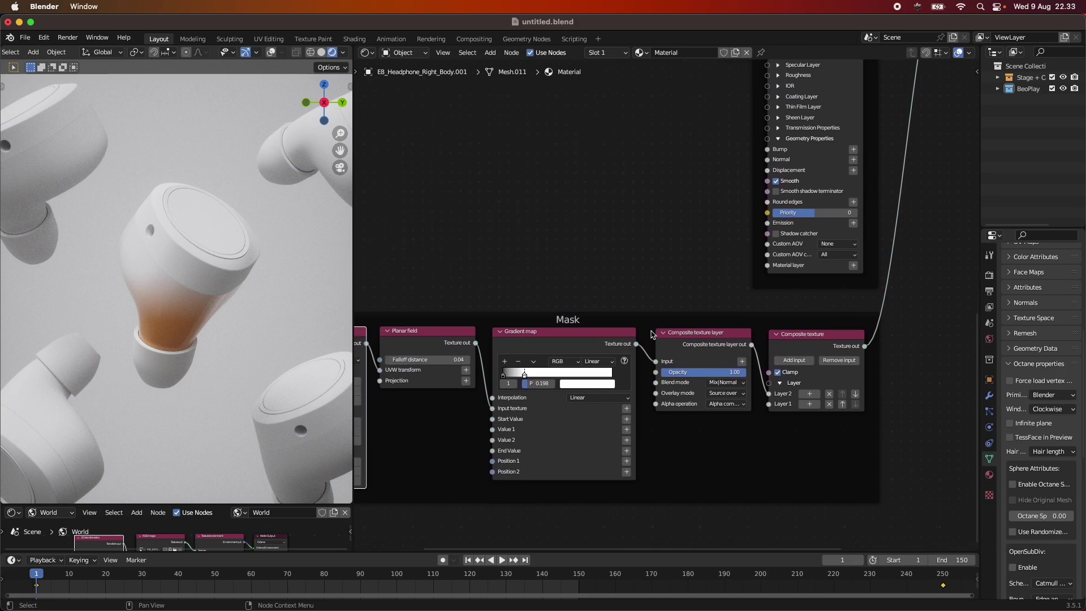
key(super+s)
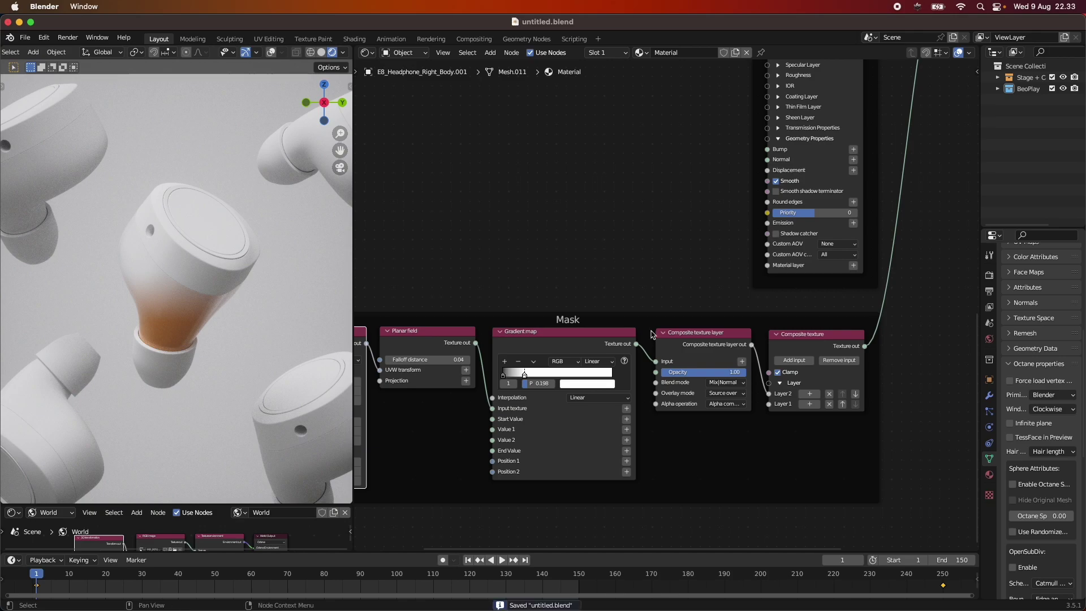
Step: Add an Octane procedural Noise texture node inside the Mask frame, beneath the Planar field node
middle_drag(600, 404, 672, 336)
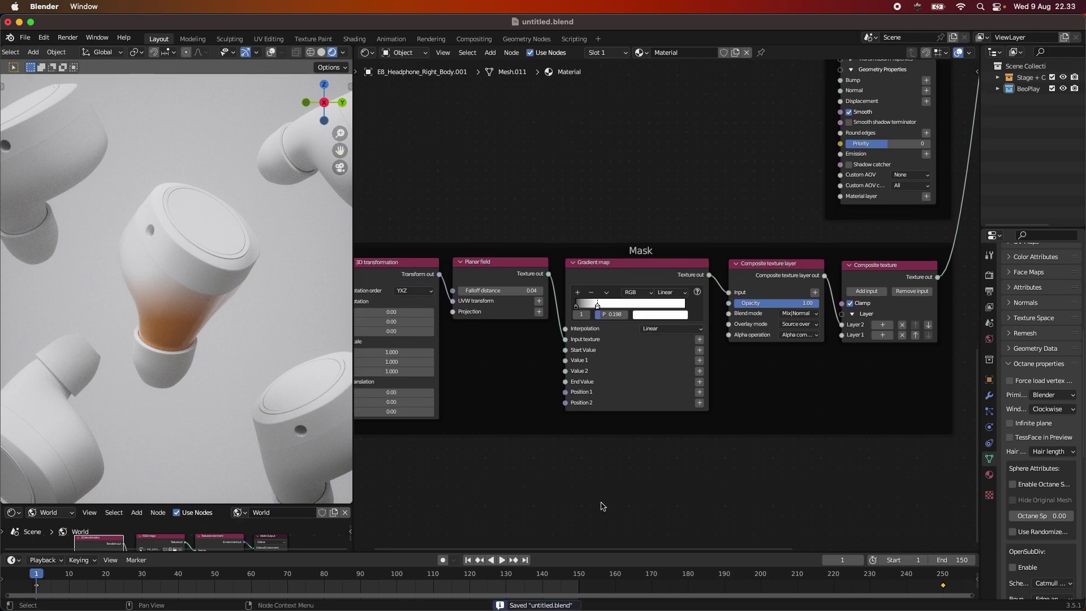
key(shift+a)
key(Escape)
key(shift+a)
mouse_move(613, 464)
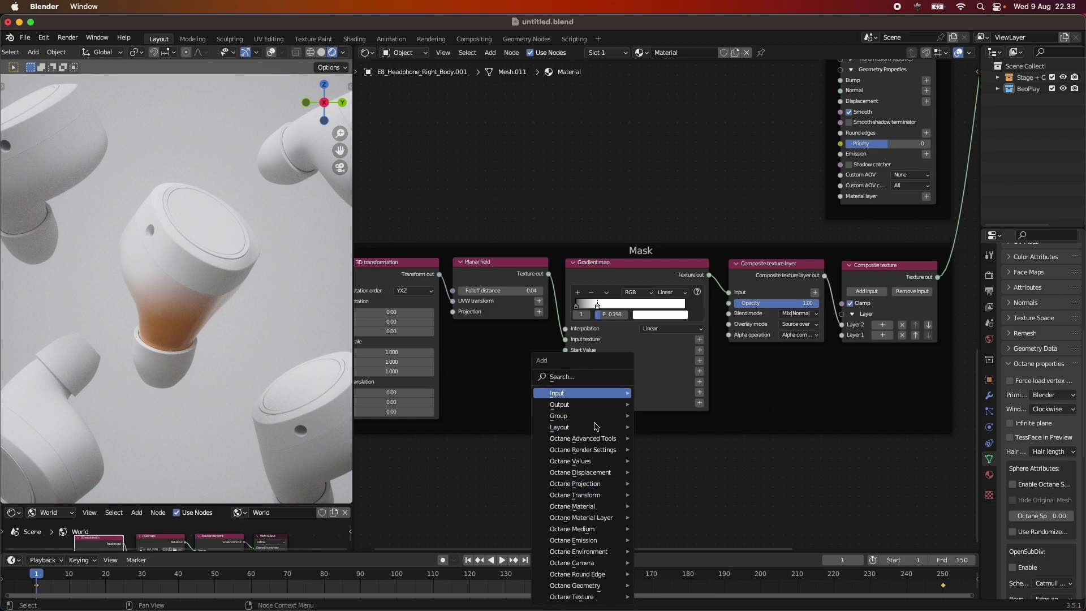
mouse_move(598, 596)
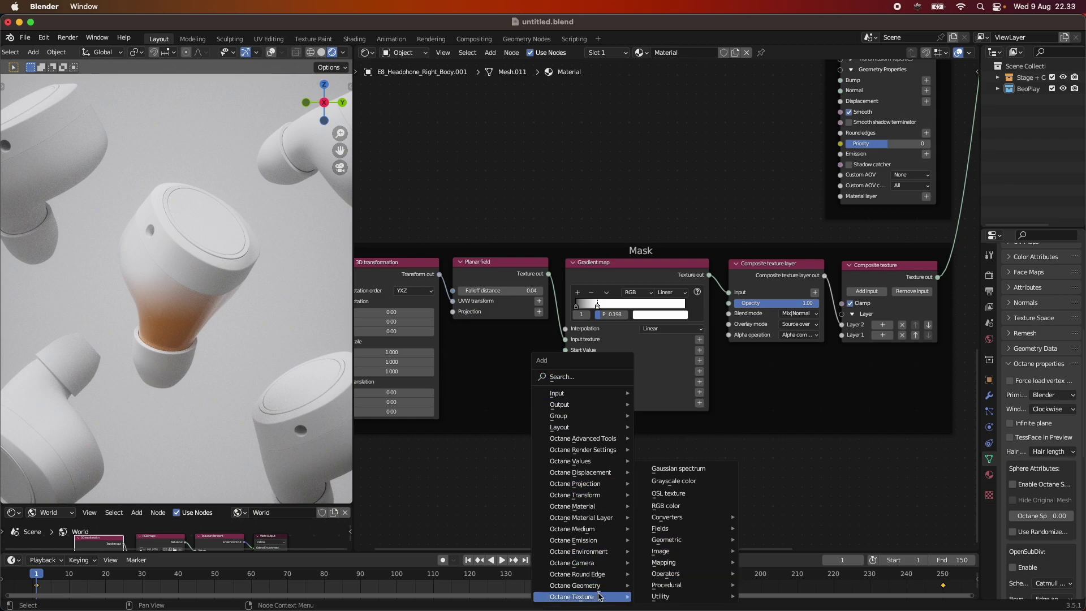
mouse_move(673, 585)
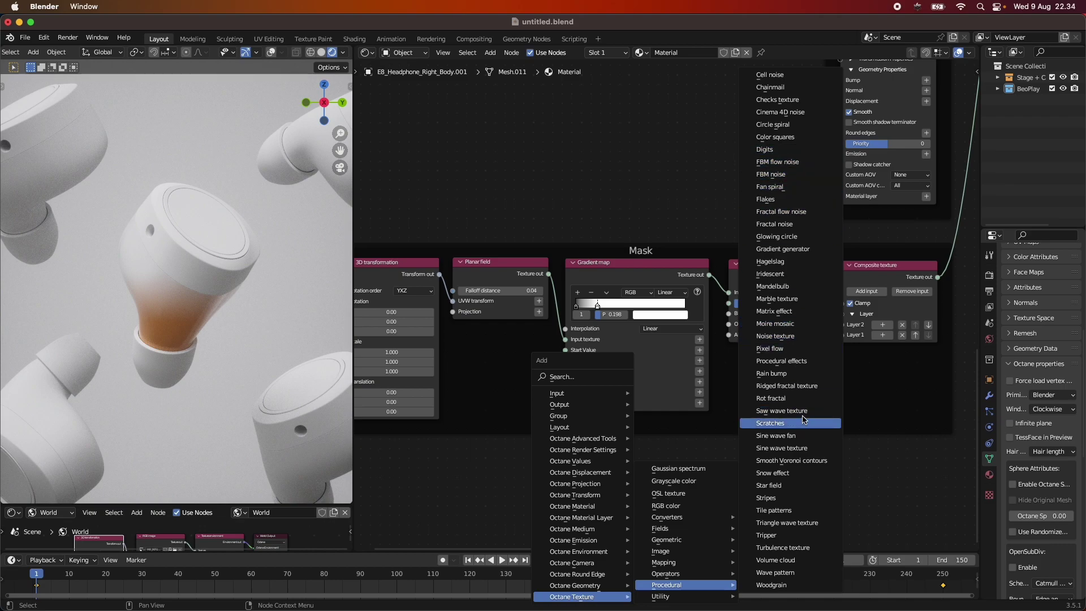
click(804, 336)
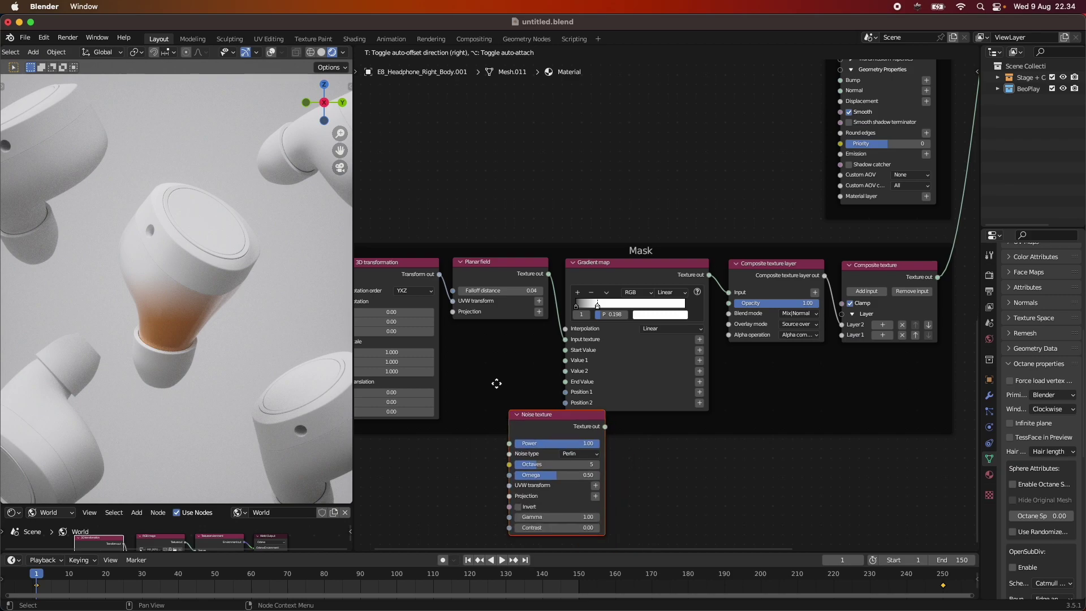
click(485, 344)
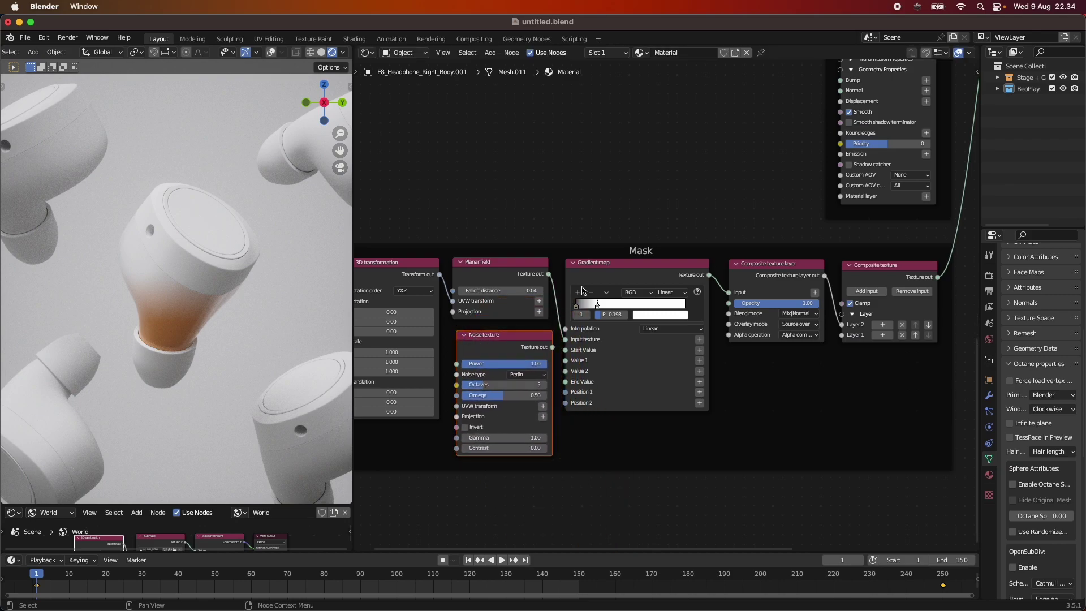
Step: Space out the mask nodes and insert the Noise texture between Planar field and Gradient map, feeding the field into its Power input
scroll(527, 345, down, 1)
drag(470, 282, 419, 280)
drag(523, 278, 467, 277)
drag(536, 337, 590, 292)
drag(686, 281, 658, 287)
drag(820, 273, 798, 279)
drag(888, 281, 869, 286)
Step: Set the mask Noise texture's Omega to 1.00 and its Octaves to 8
scroll(183, 342, up, 3)
scroll(687, 389, up, 1)
click(572, 327)
text(1)
key(Return)
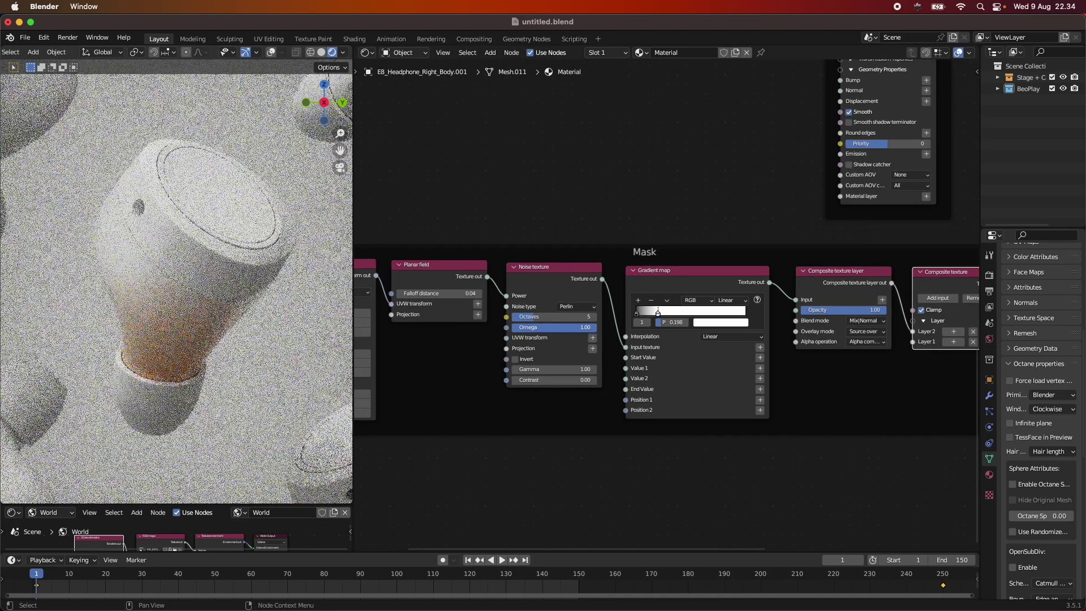
click(554, 317)
text(8)
key(Return)
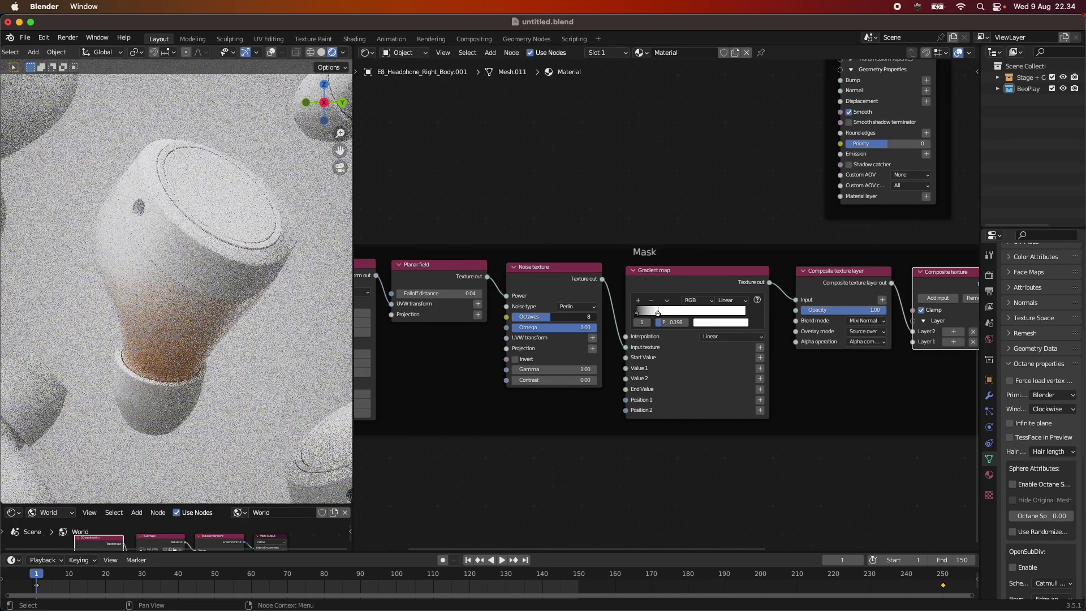
Step: Tighten the Gradient map by moving its black stop inward and its white stop to position 0.165
scroll(651, 322, up, 4)
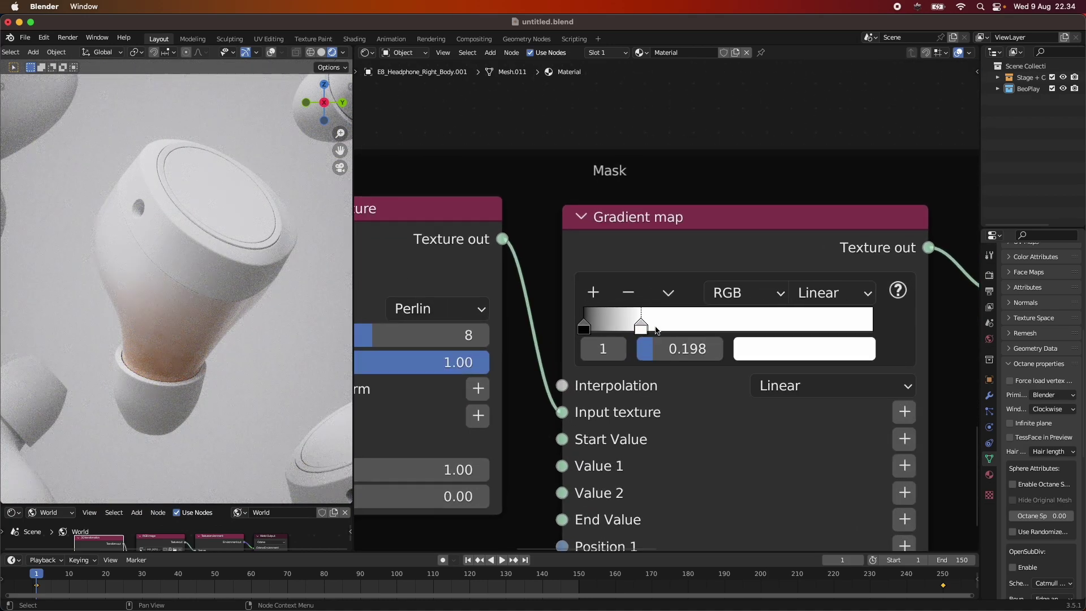
drag(673, 247, 672, 240)
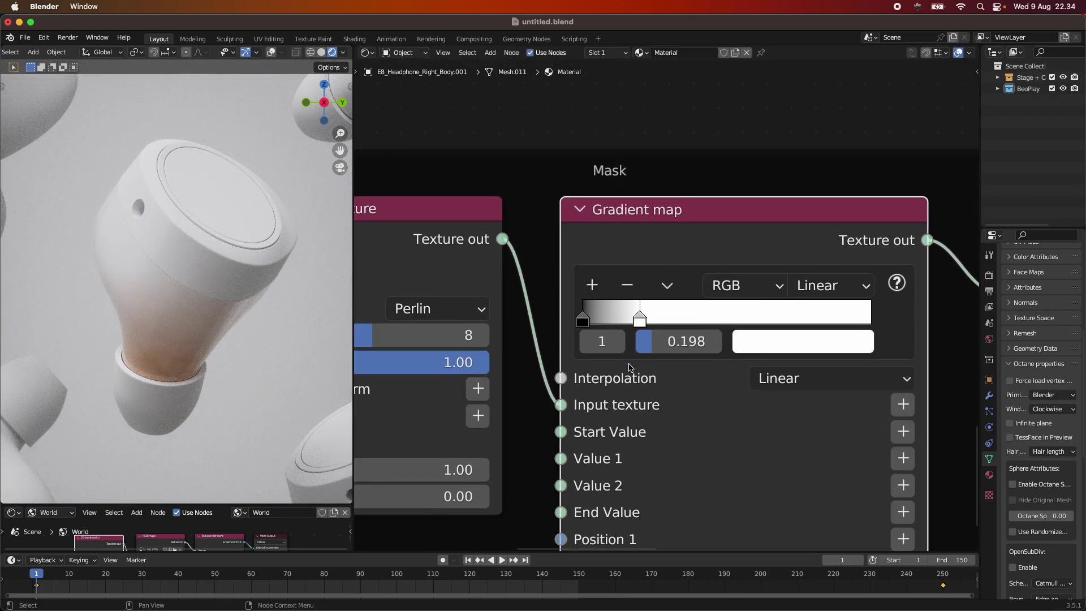
scroll(170, 441, up, 5)
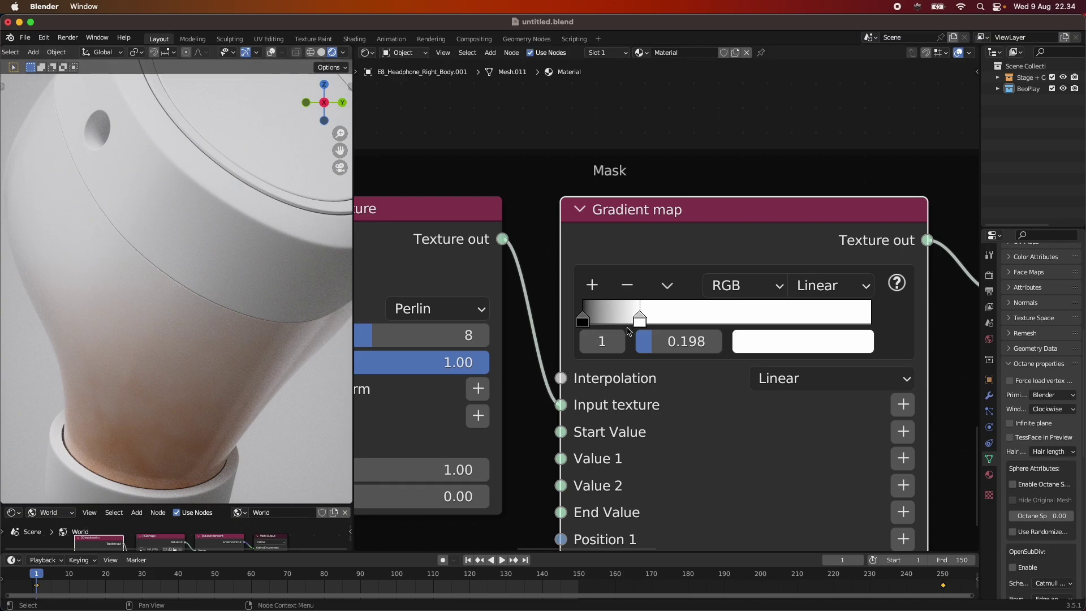
drag(585, 320, 633, 323)
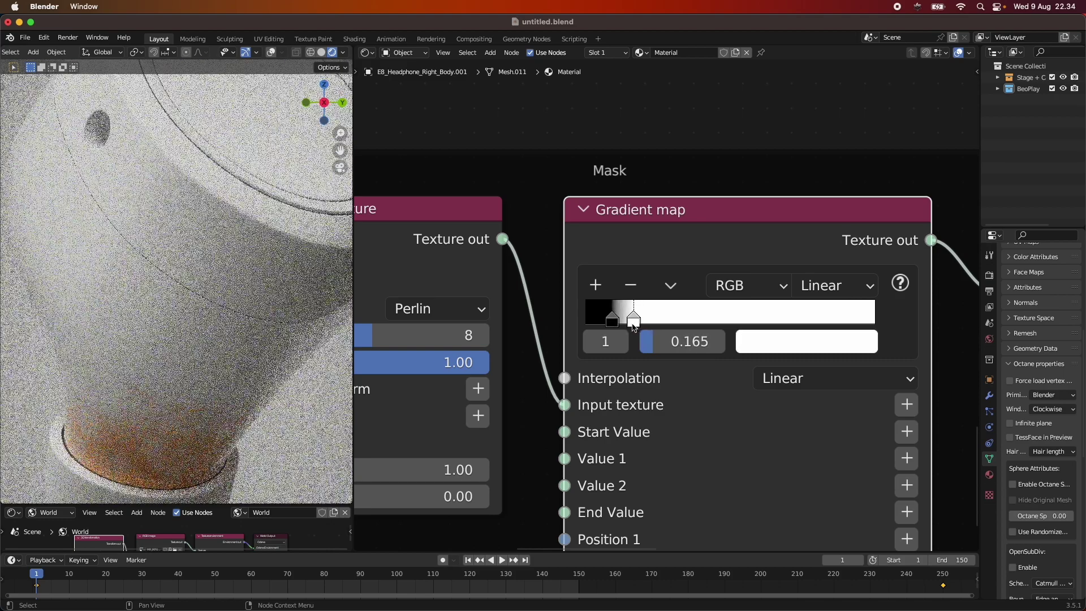
Step: Set the 3D transformation node's Y translation to 0.01 to raise the orange on the earbud's body
scroll(776, 327, left, 5)
scroll(775, 327, down, 2)
scroll(775, 327, down, 3)
scroll(506, 347, left, 5)
scroll(696, 356, up, 5)
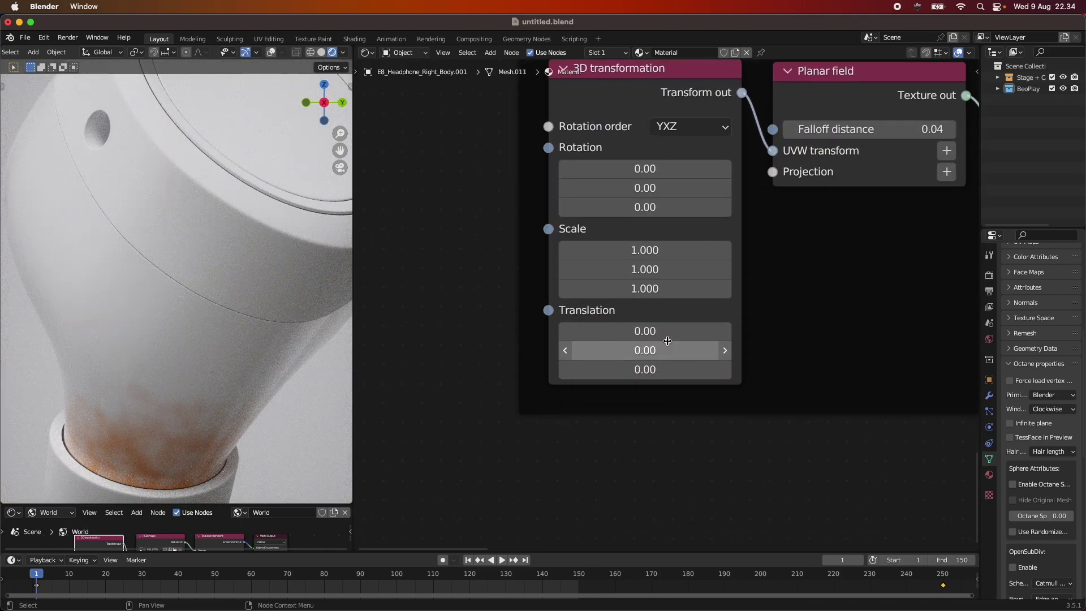
click(675, 358)
text(0.005)
key(BackSpace)
text(1)
key(Return)
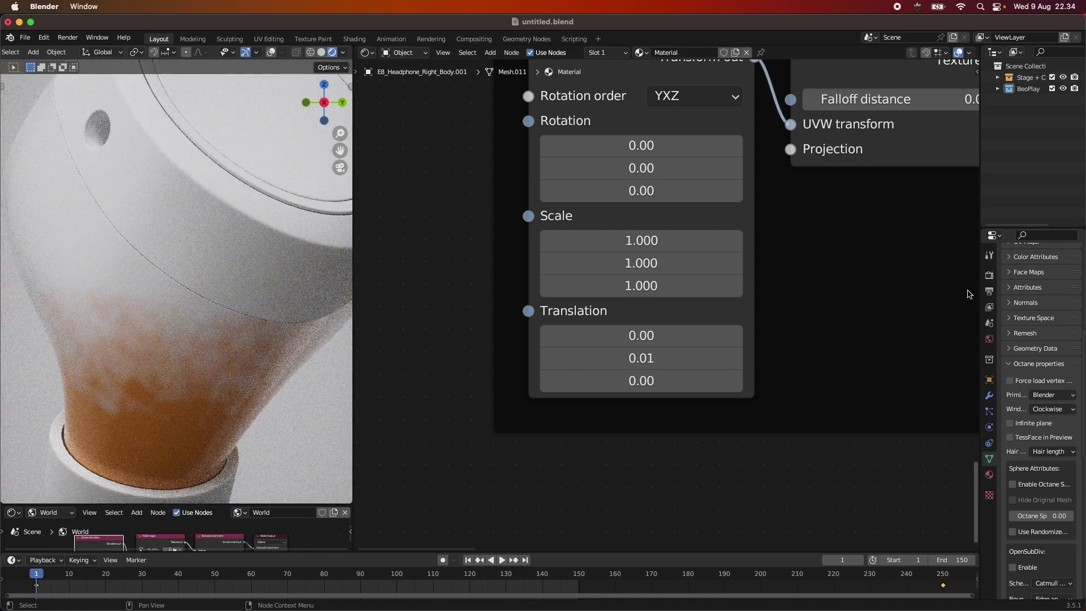
Step: Shift the Gradient map's black stop toward the start and move its white stop to position 0.140
scroll(698, 364, down, 3)
scroll(621, 393, right, 6)
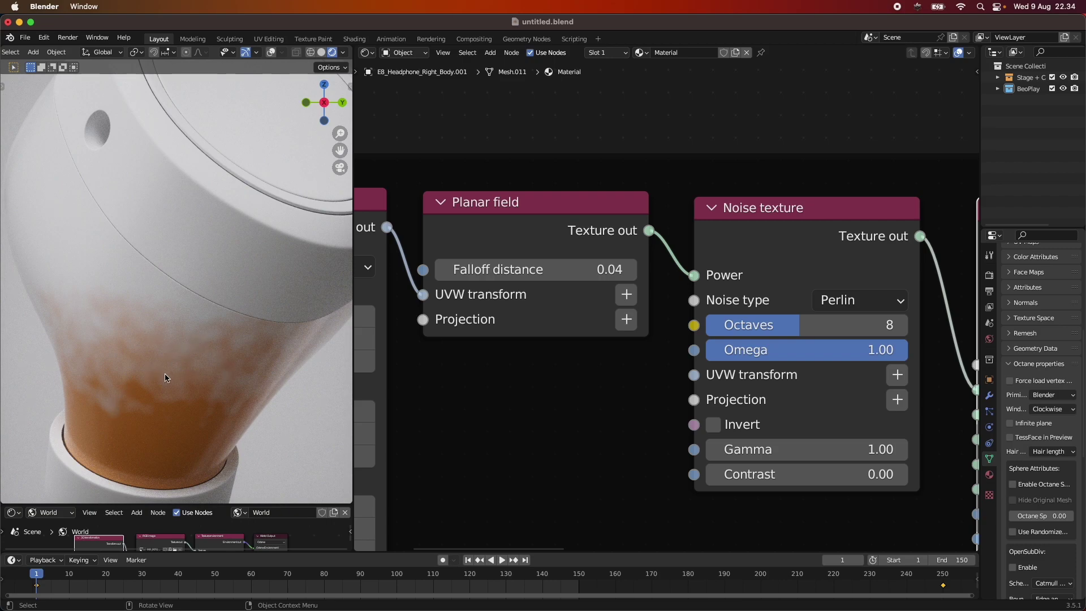
scroll(746, 350, right, 5)
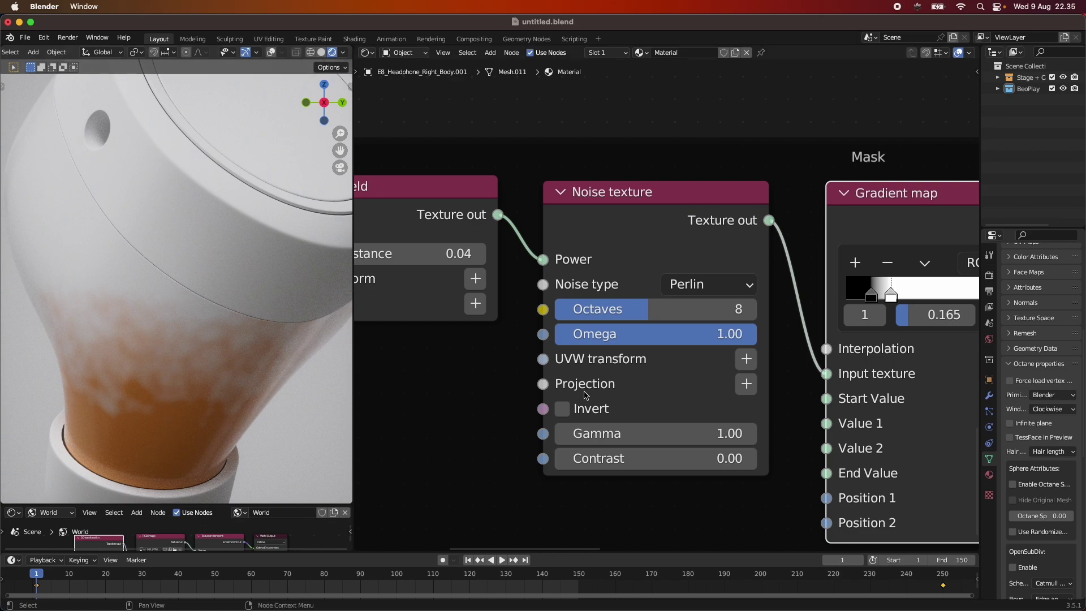
scroll(489, 396, right, 10)
scroll(577, 339, up, 2)
mouse_move(577, 332)
mouse_down()
mouse_move(564, 334)
mouse_move(590, 334)
mouse_up()
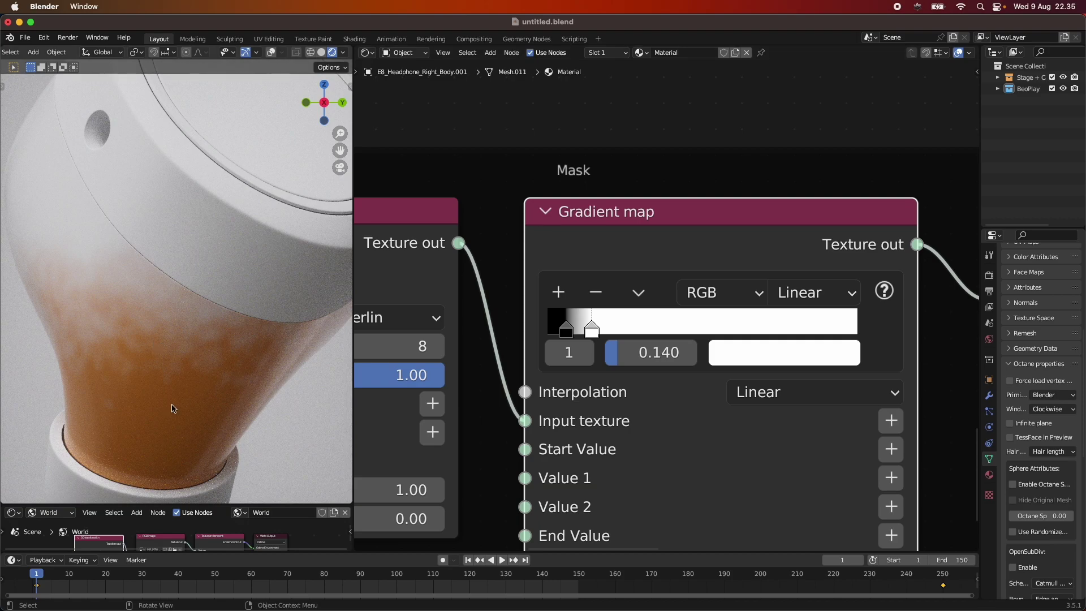
Step: Check the noisy orange transition on the whole earbud and save the file
scroll(255, 443, down, 4)
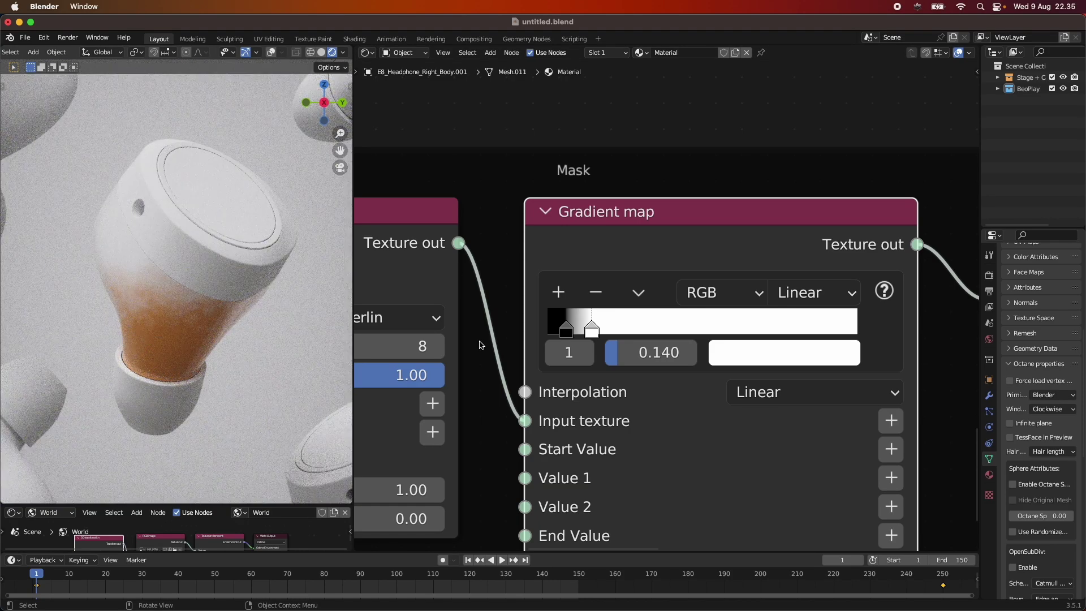
scroll(633, 342, down, 3)
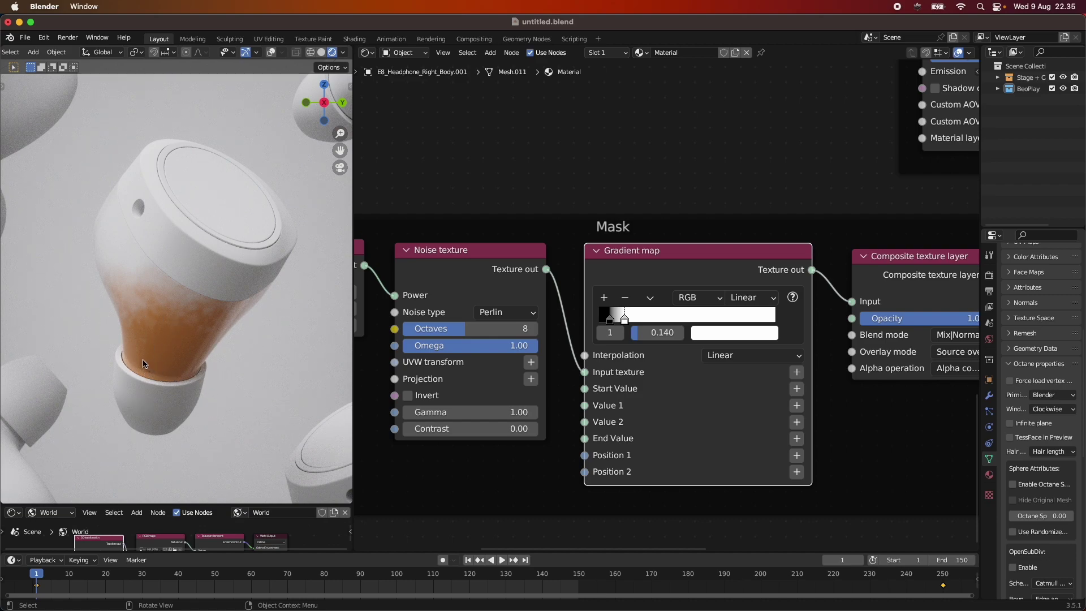
key(super+s)
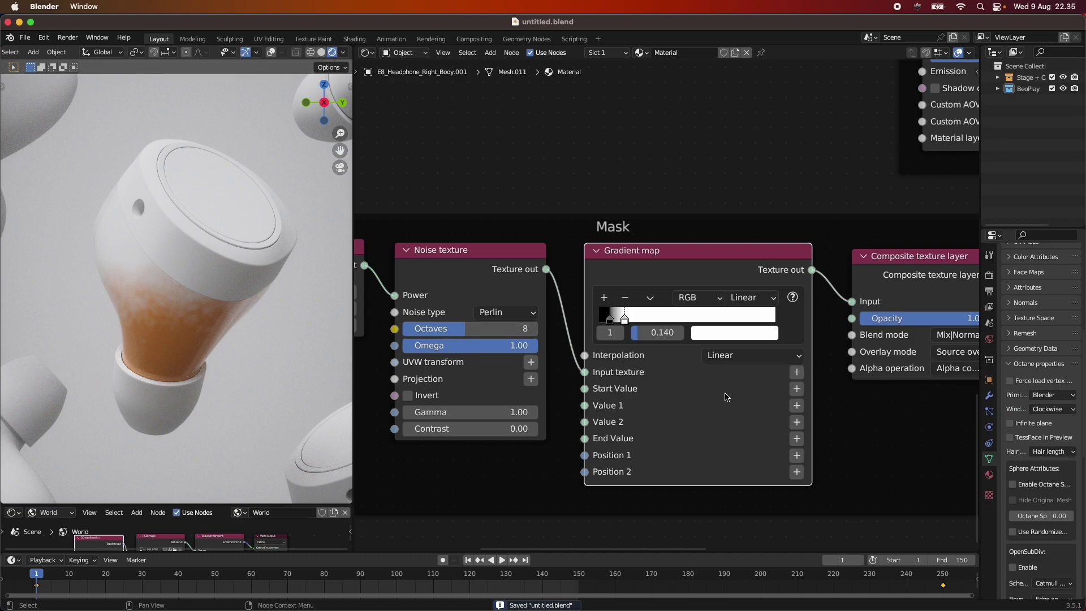
Step: Find the Noise texture node by searching for "noise" and place it beside Material 2's Universal material
scroll(729, 397, down, 2)
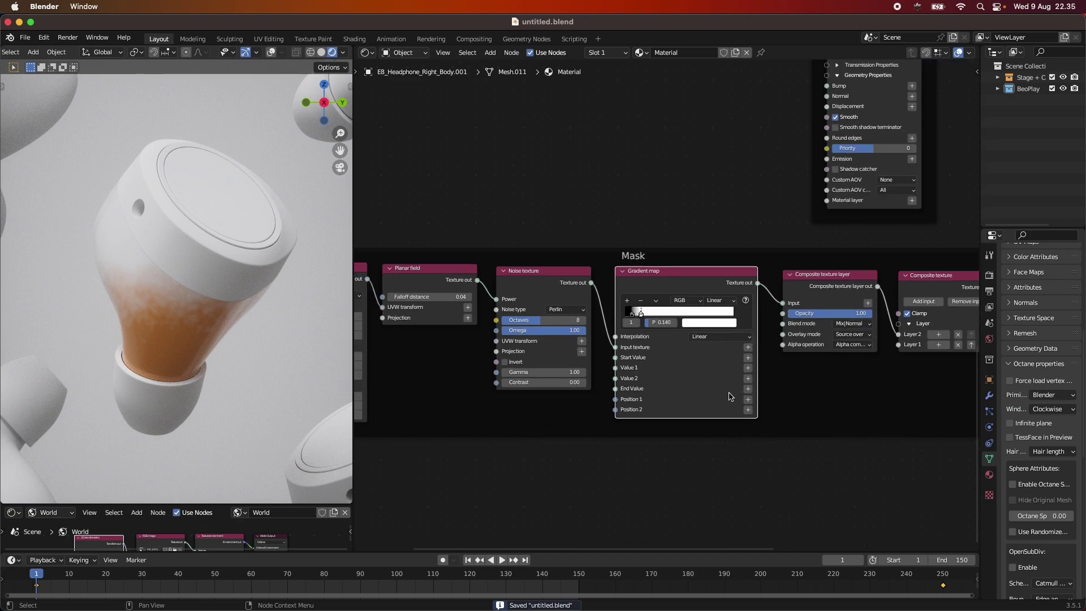
scroll(873, 354, down, 5)
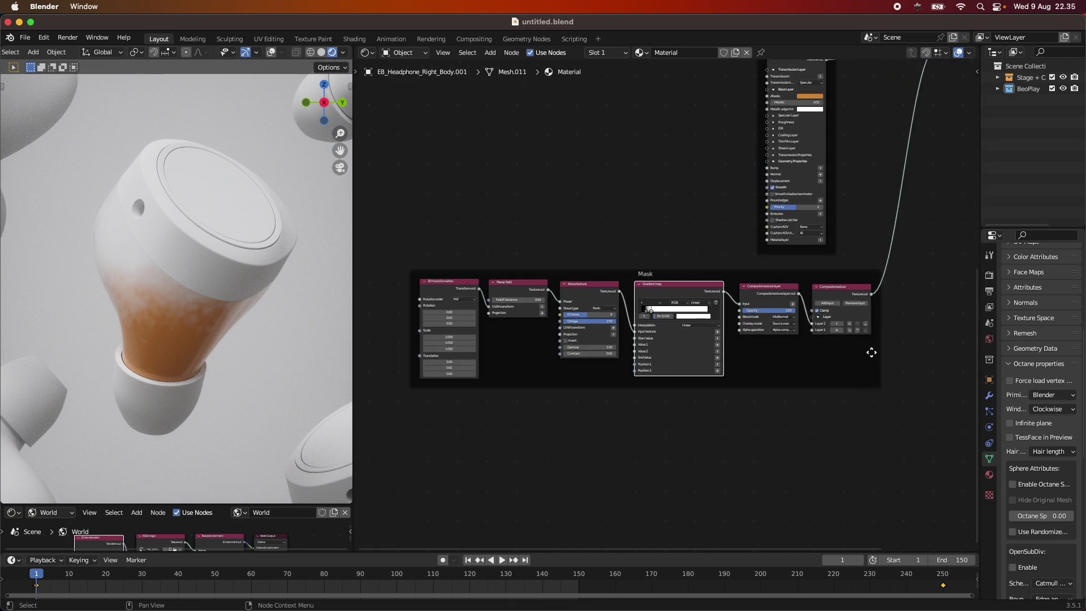
middle_drag(710, 439, 775, 493)
scroll(775, 491, up, 2)
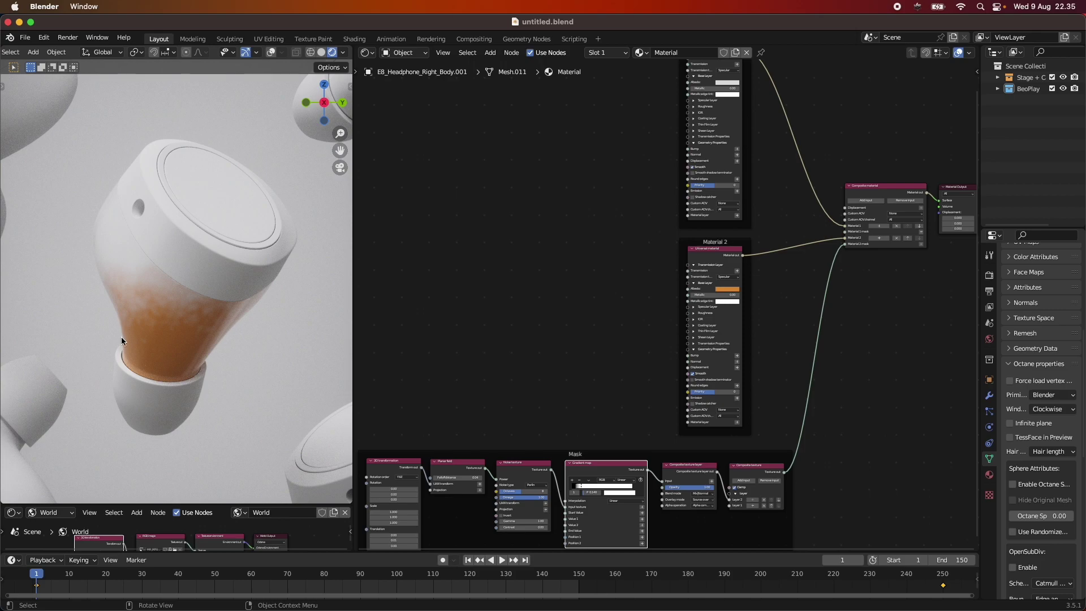
scroll(673, 423, up, 3)
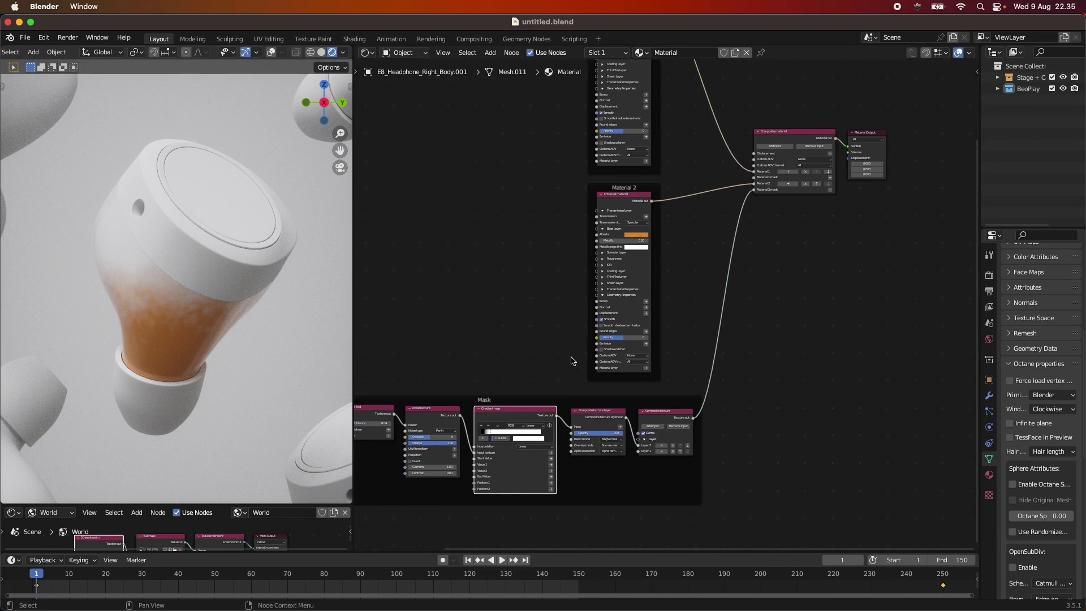
scroll(674, 424, left, 2)
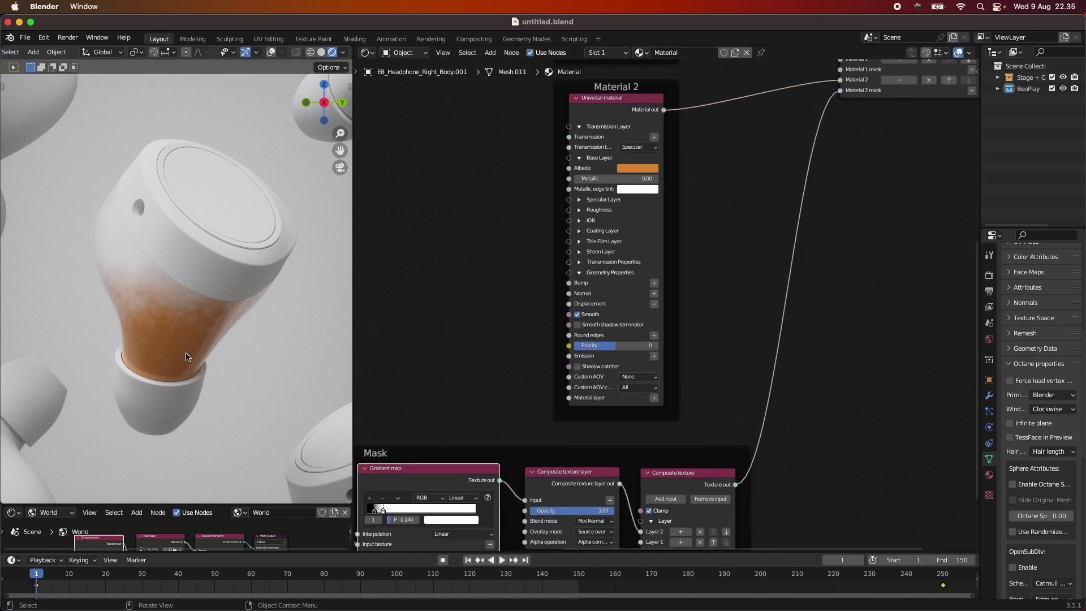
scroll(509, 295, left, 5)
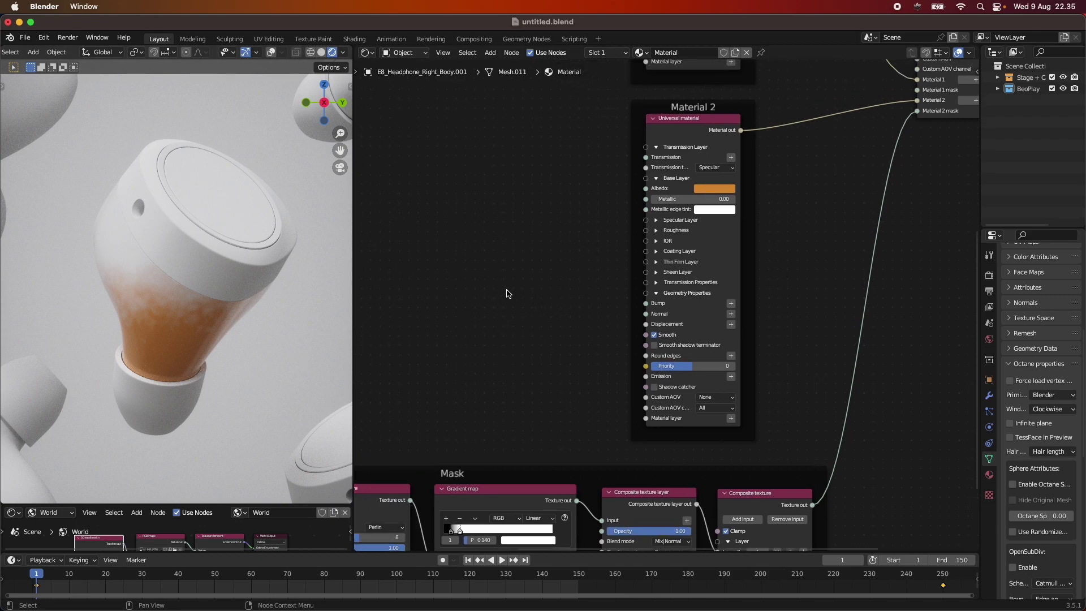
key(shift+s)
mouse_move(500, 291)
key(shift+a)
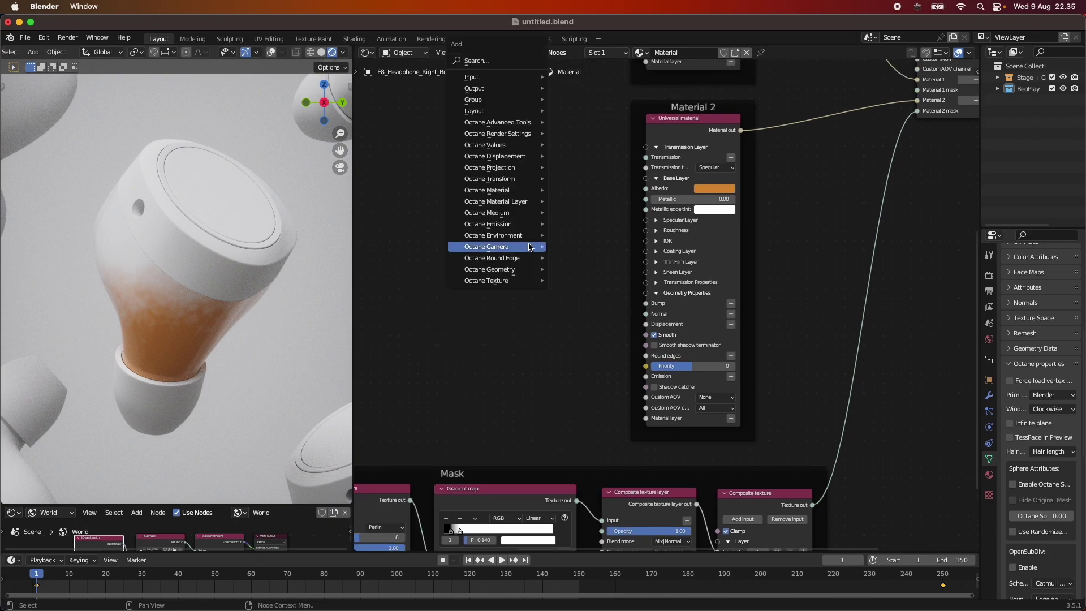
click(486, 56)
text(noise)
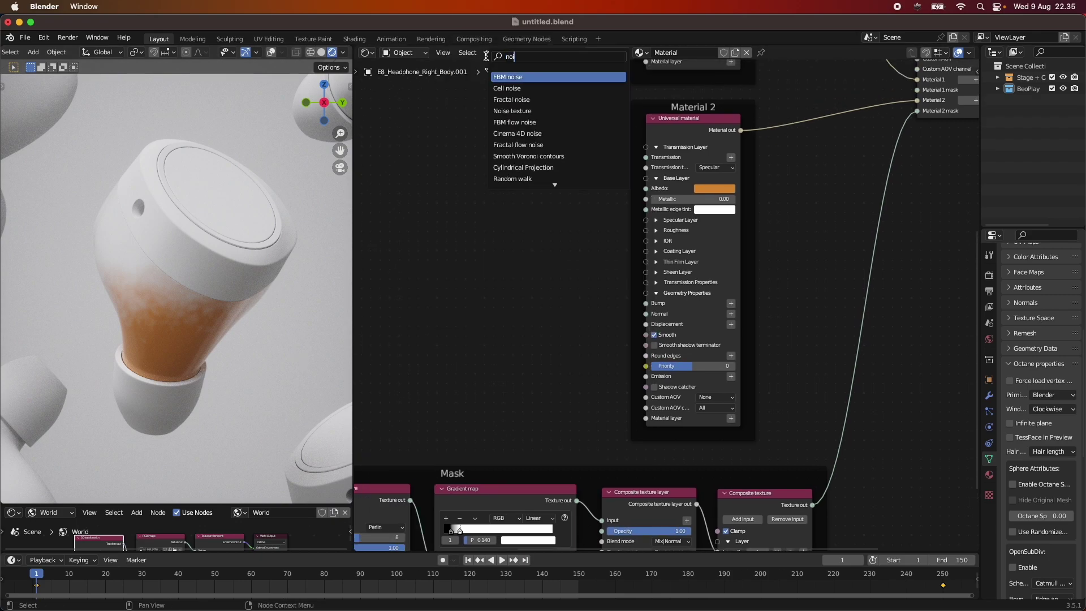
key(Down)
key(Down)
key(Down)
key(Return)
click(497, 244)
Step: Connect the new Noise texture to Material 2's Bump input and set its Octaves to 9 and Omega to 0.75
scroll(512, 286, up, 2)
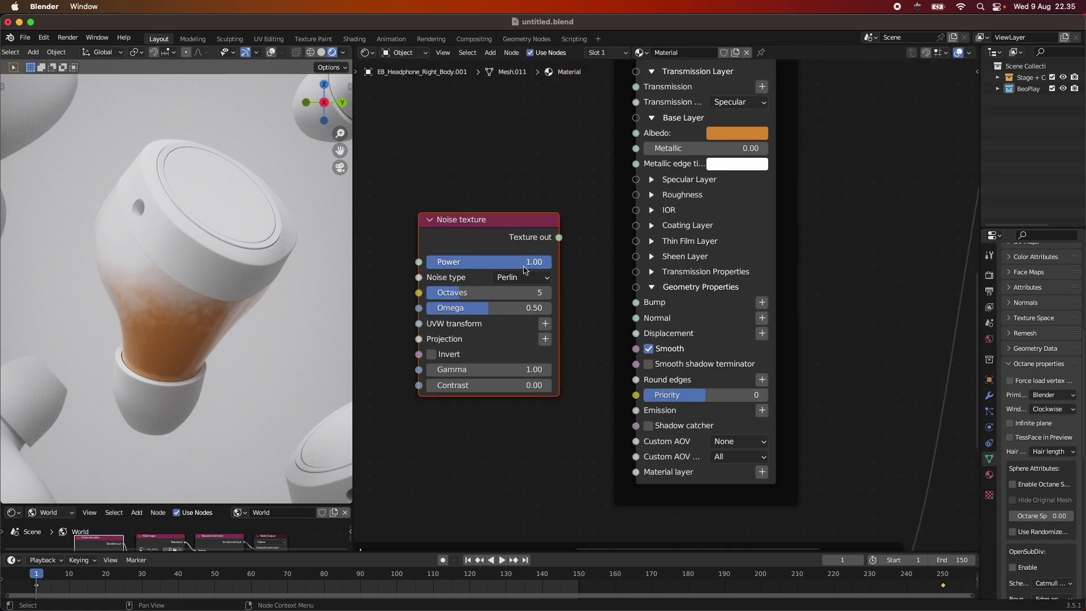
drag(515, 229, 631, 309)
scroll(566, 317, up, 1)
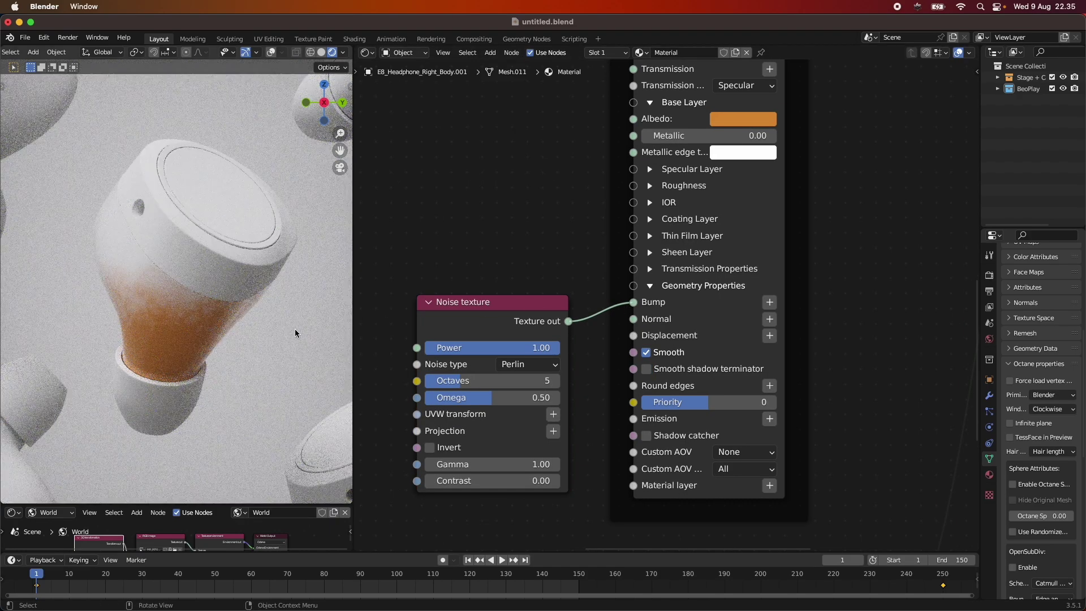
drag(495, 381, 525, 398)
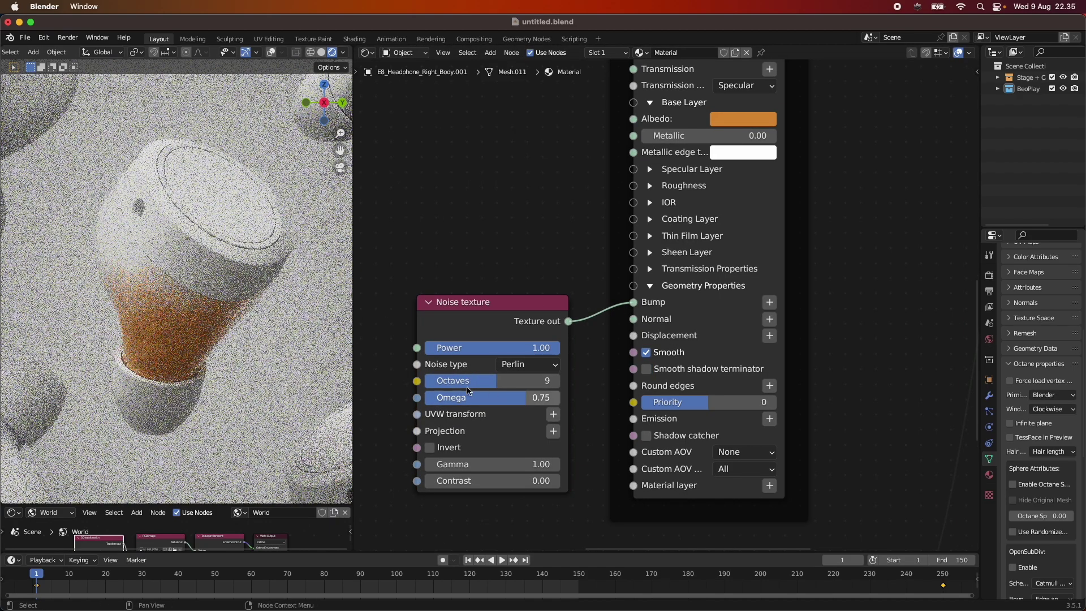
Step: Check the noise bump on the earbud's orange area up close and as a whole, and save the file
scroll(235, 351, up, 3)
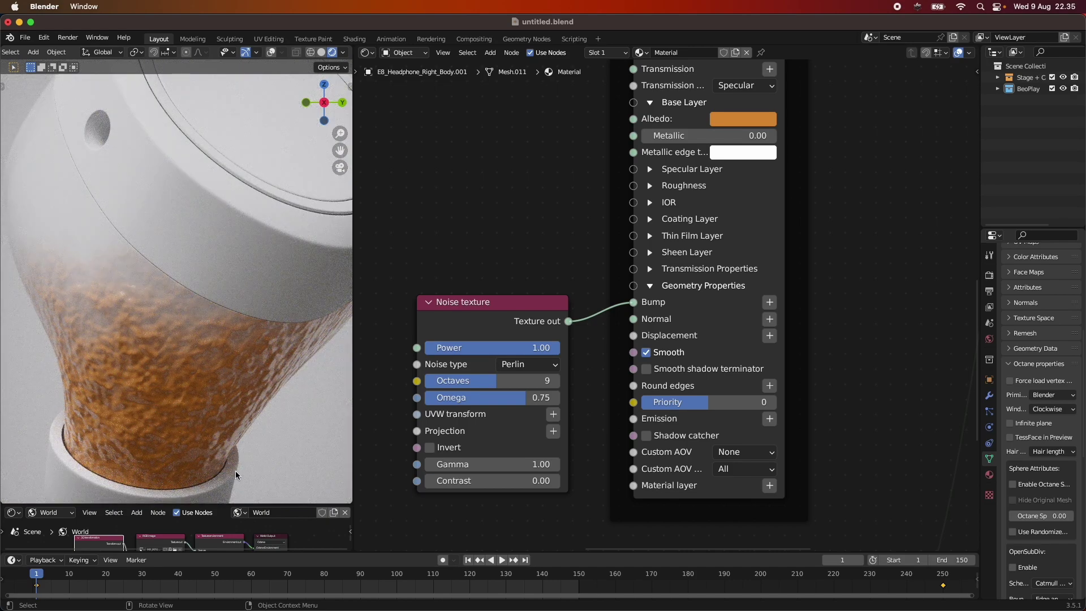
scroll(162, 323, down, 4)
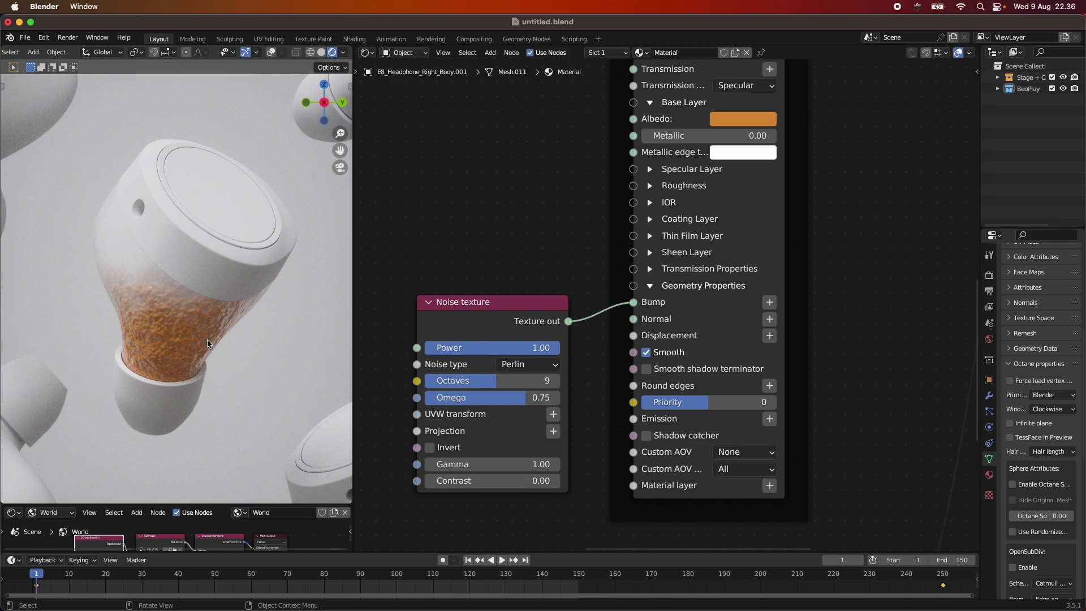
key(super+s)
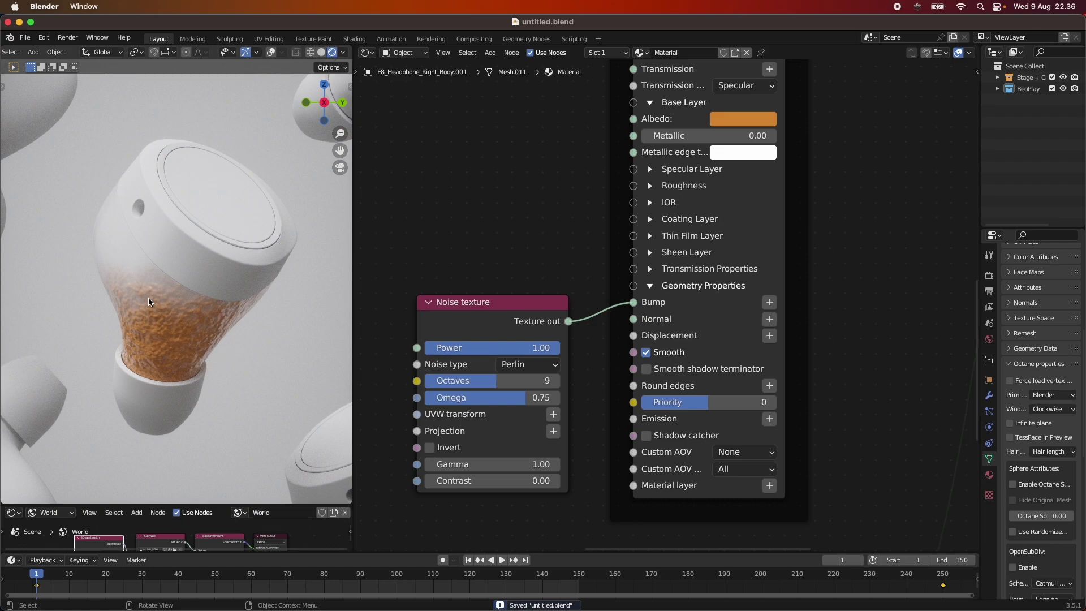
Step: Delete the Noise texture node that feeds Material 2's Bump input
click(538, 306)
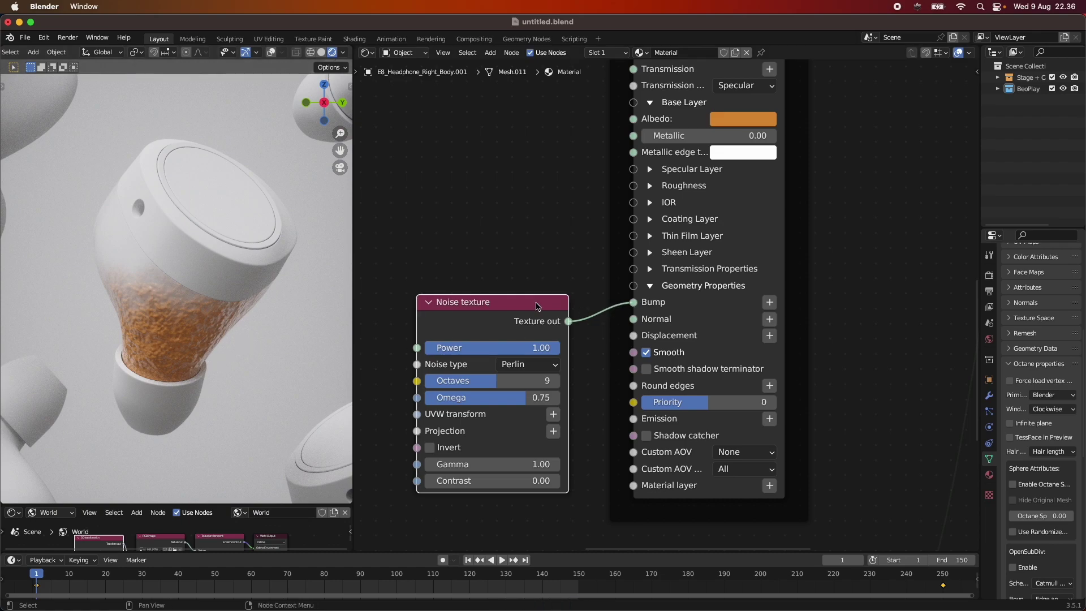
scroll(567, 326, down, 4)
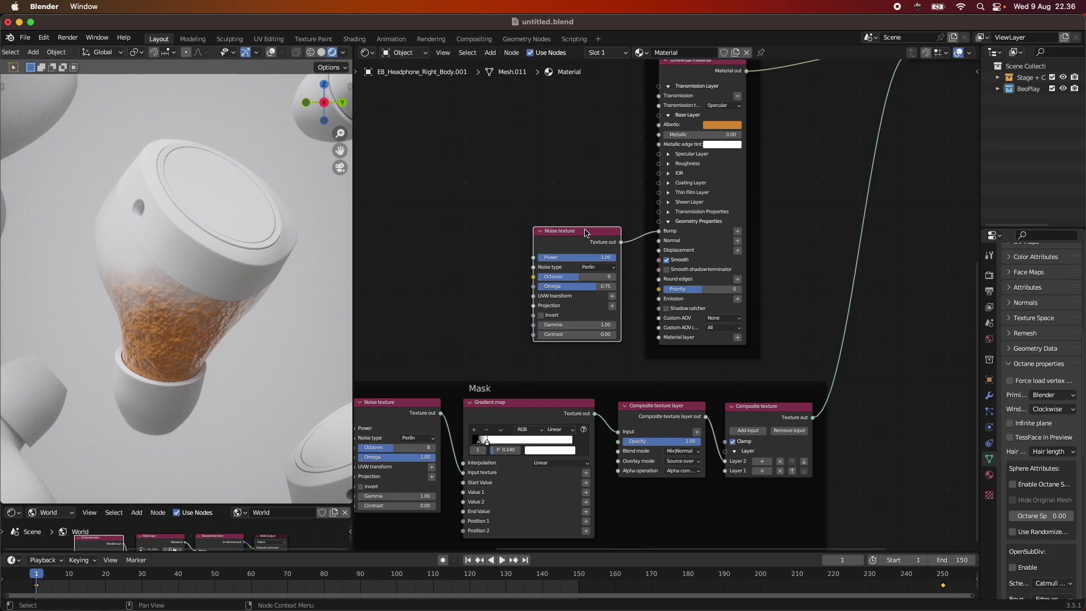
key(x)
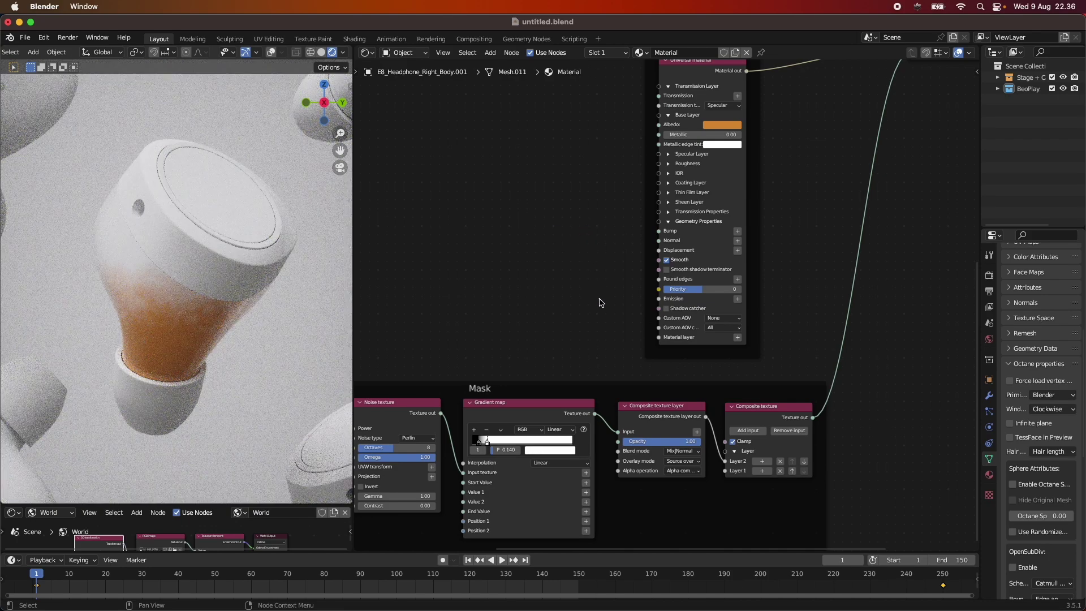
scroll(593, 374, down, 2)
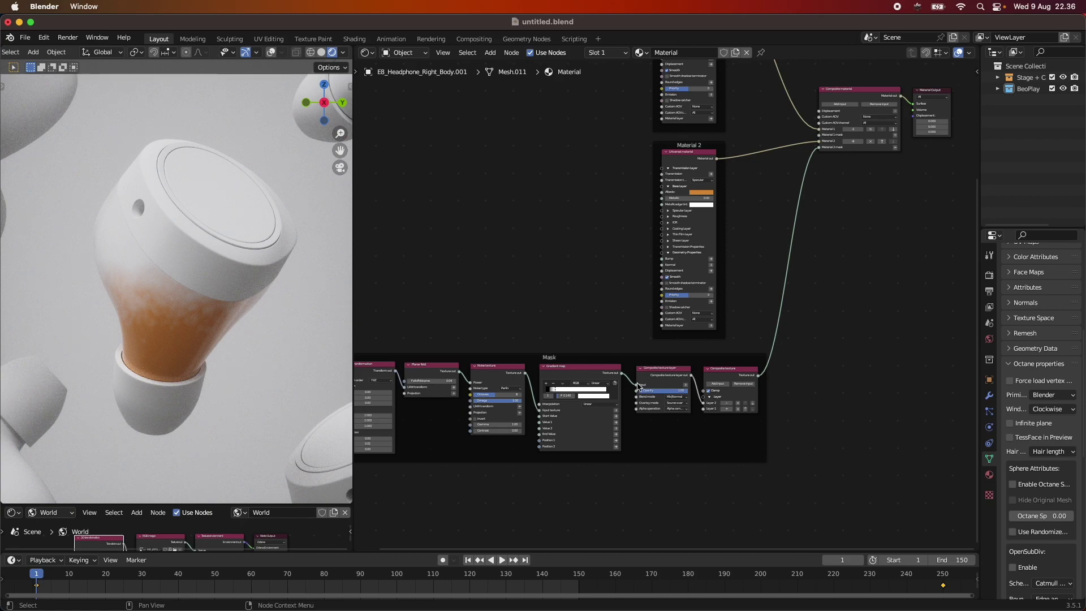
Step: Connect the mask's Composite texture output to Material 2's Bump input and check the bump on the earbud
scroll(829, 347, up, 2)
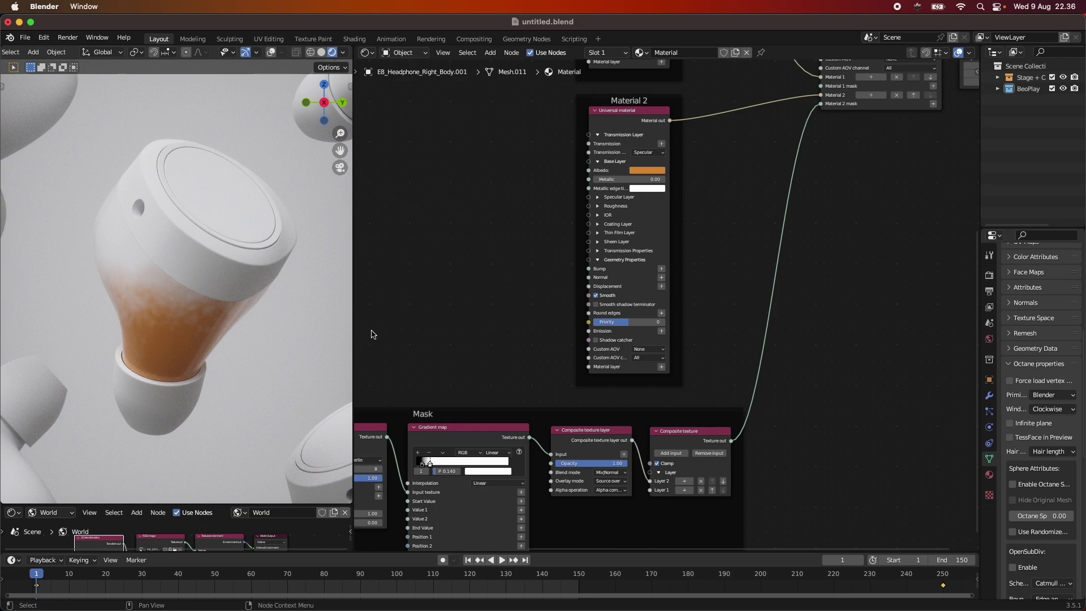
scroll(690, 414, up, 2)
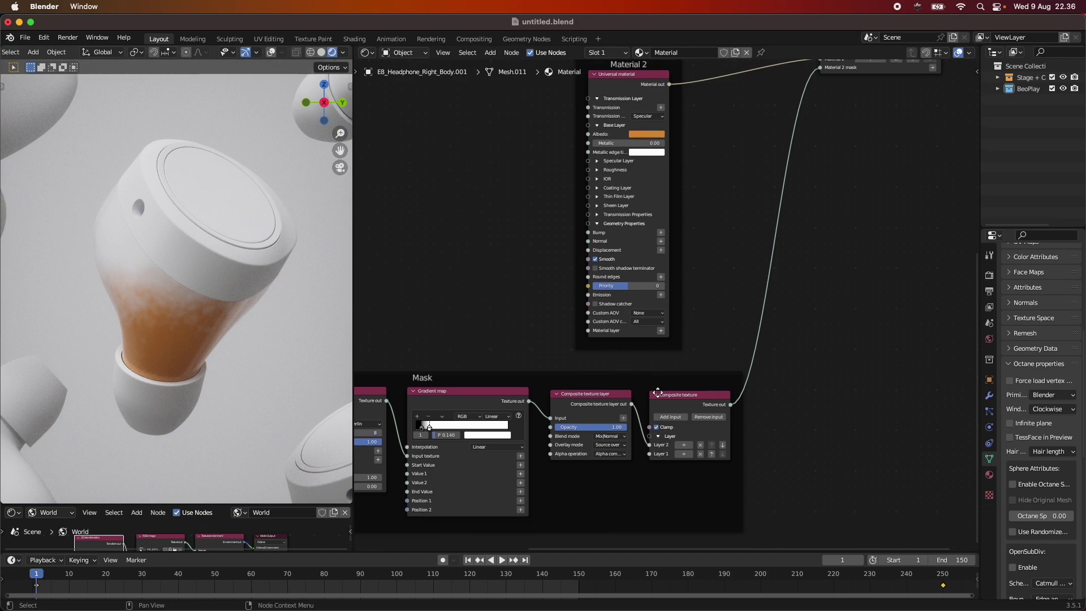
ctrl+middle_drag(690, 414, 823, 456)
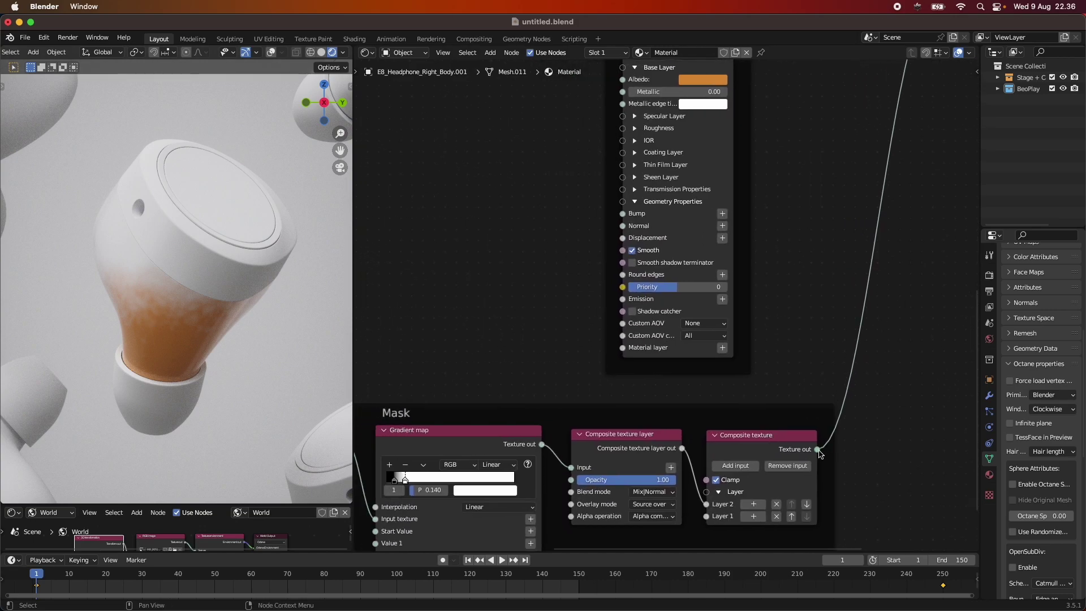
drag(820, 452, 623, 213)
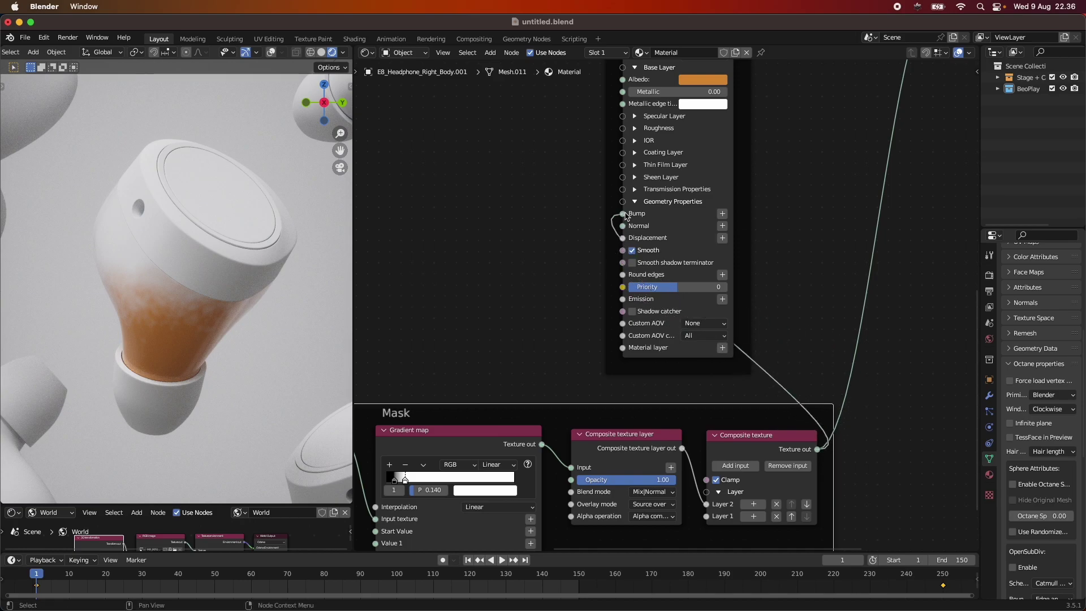
scroll(297, 352, up, 2)
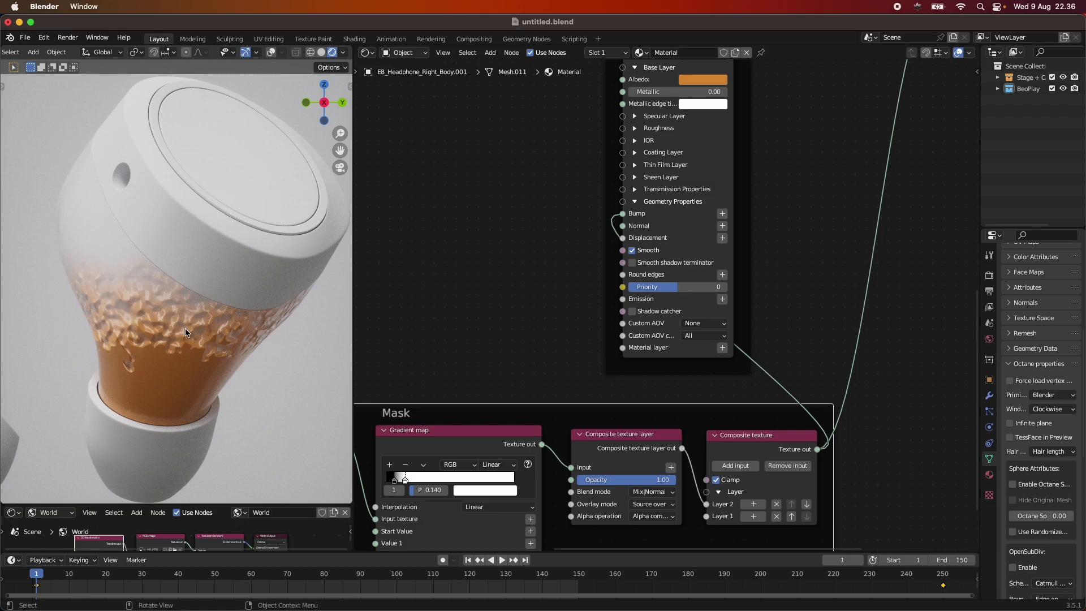
scroll(209, 351, down, 3)
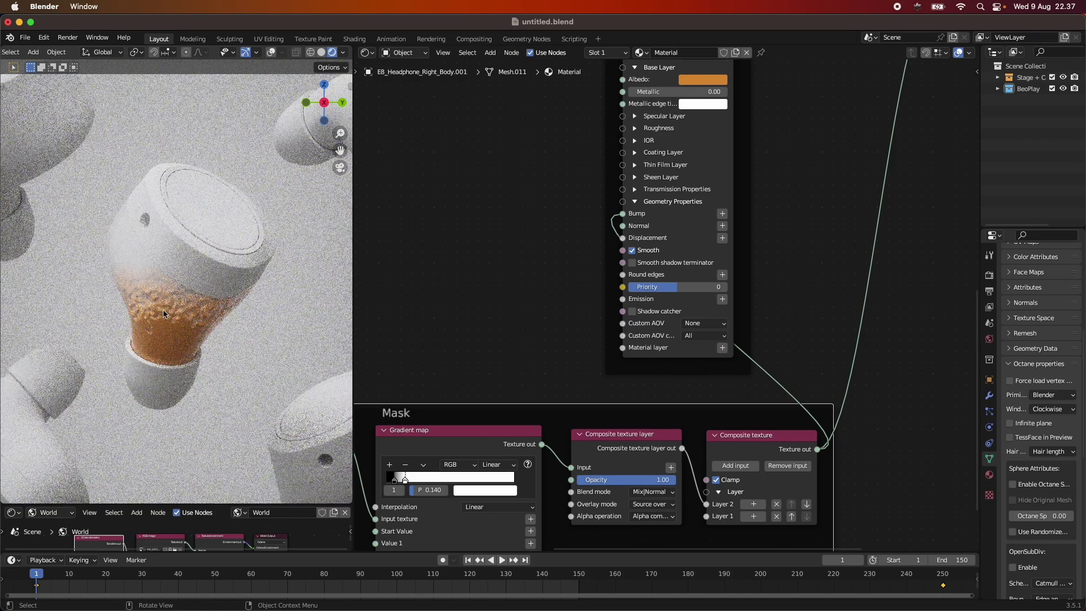
Step: Shift the mask Gradient map's black stop closer to the start and set its white stop to position 0.124
middle_drag(494, 512, 746, 325)
scroll(636, 311, up, 3)
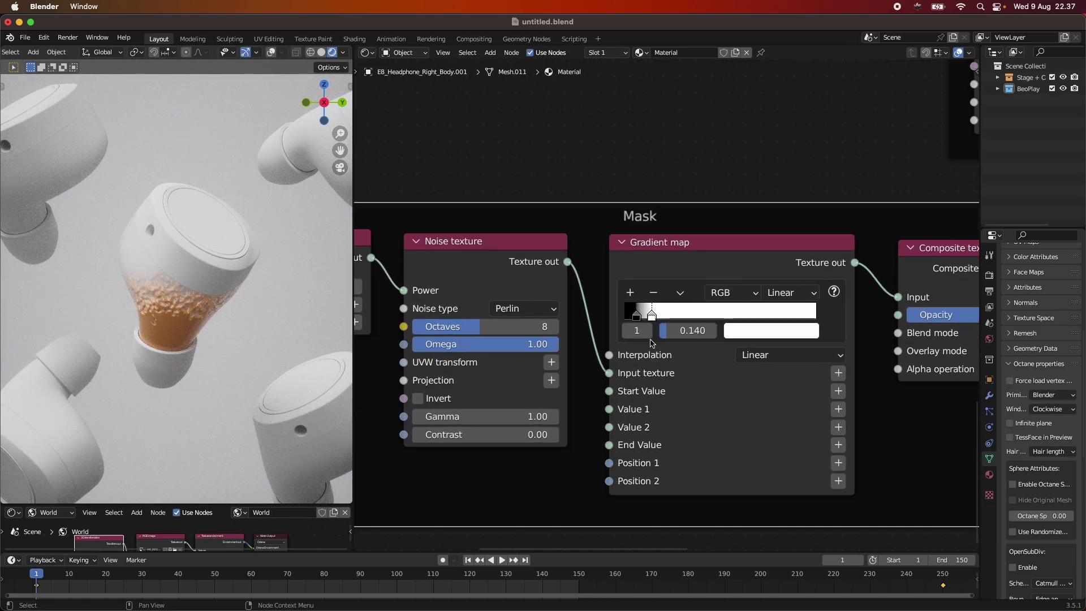
mouse_move(624, 321)
mouse_down()
mouse_move(639, 323)
mouse_move(611, 321)
mouse_move(640, 324)
mouse_up()
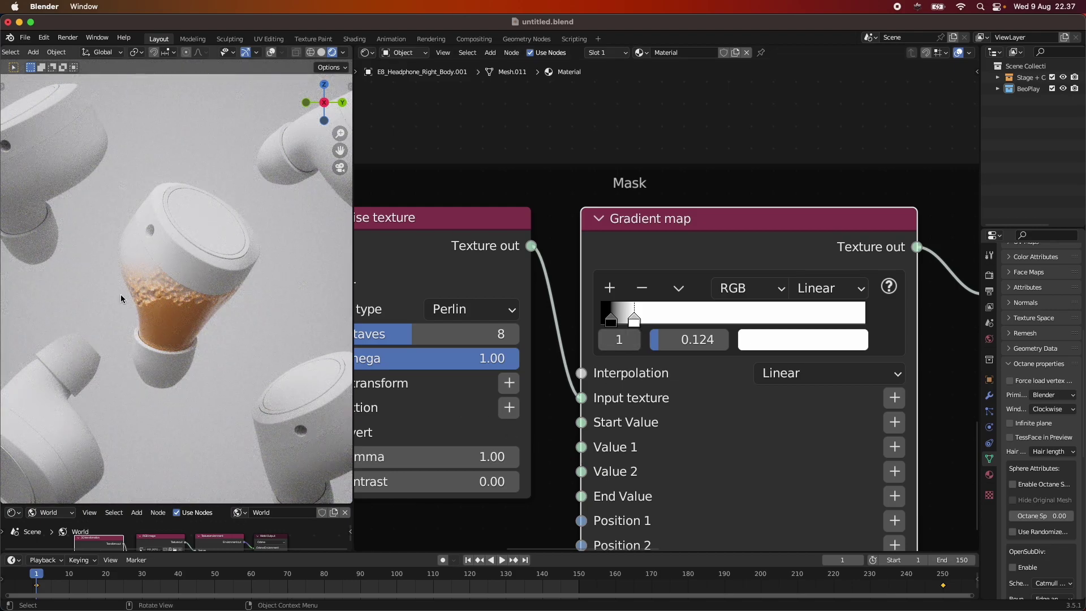
Step: Change the Albedo of Material 1's Universal material to blue, hex 4A91DA
scroll(849, 306, down, 4)
scroll(848, 306, right, 8)
scroll(849, 306, up, 6)
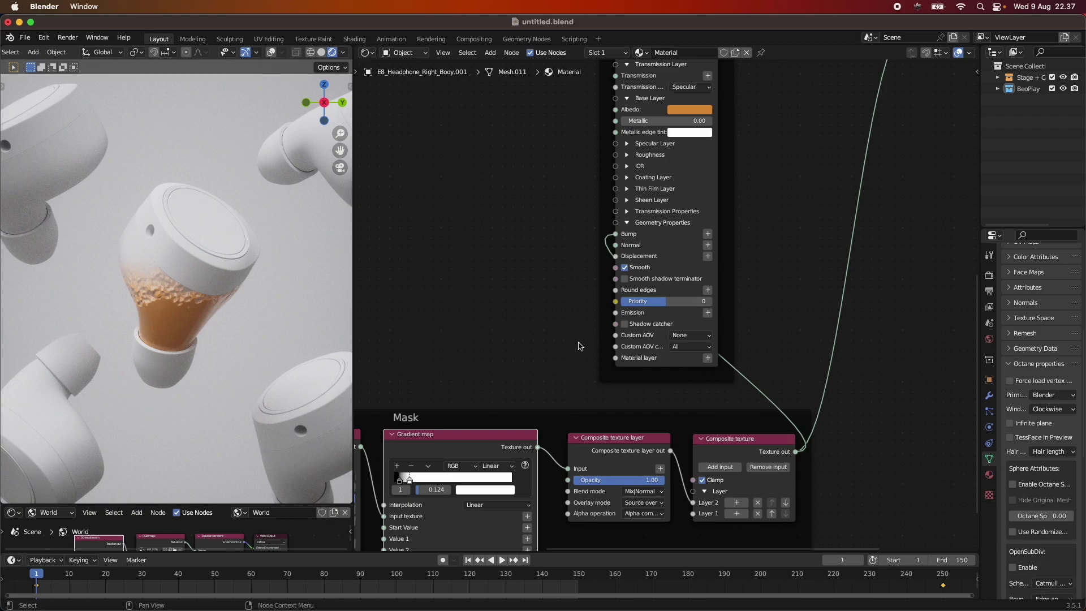
scroll(553, 347, left, 4)
scroll(553, 347, down, 4)
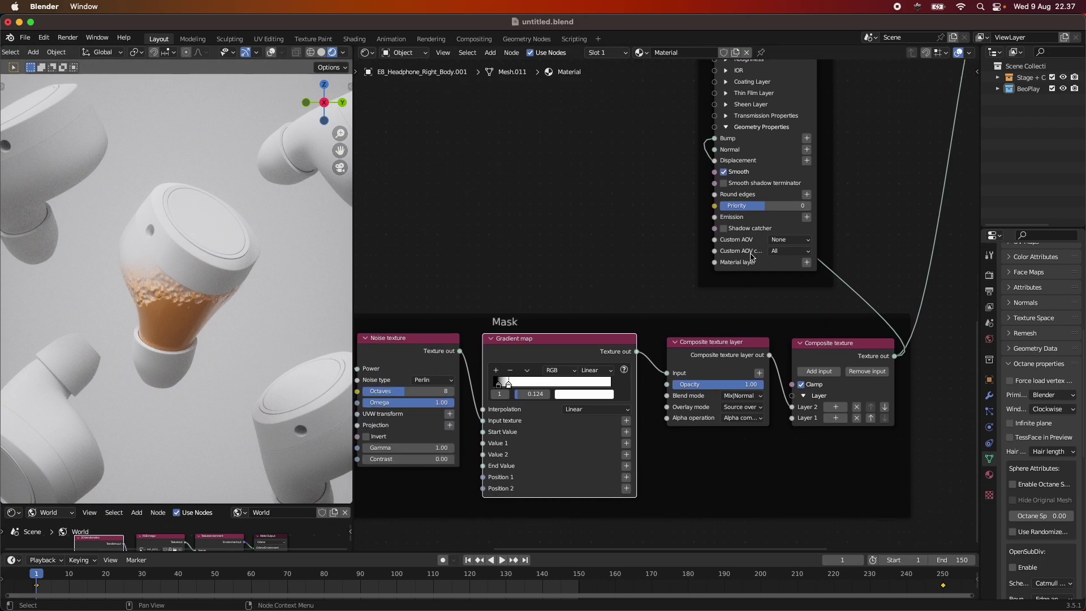
scroll(635, 408, up, 8)
scroll(635, 408, right, 4)
scroll(634, 408, up, 8)
scroll(635, 408, right, 4)
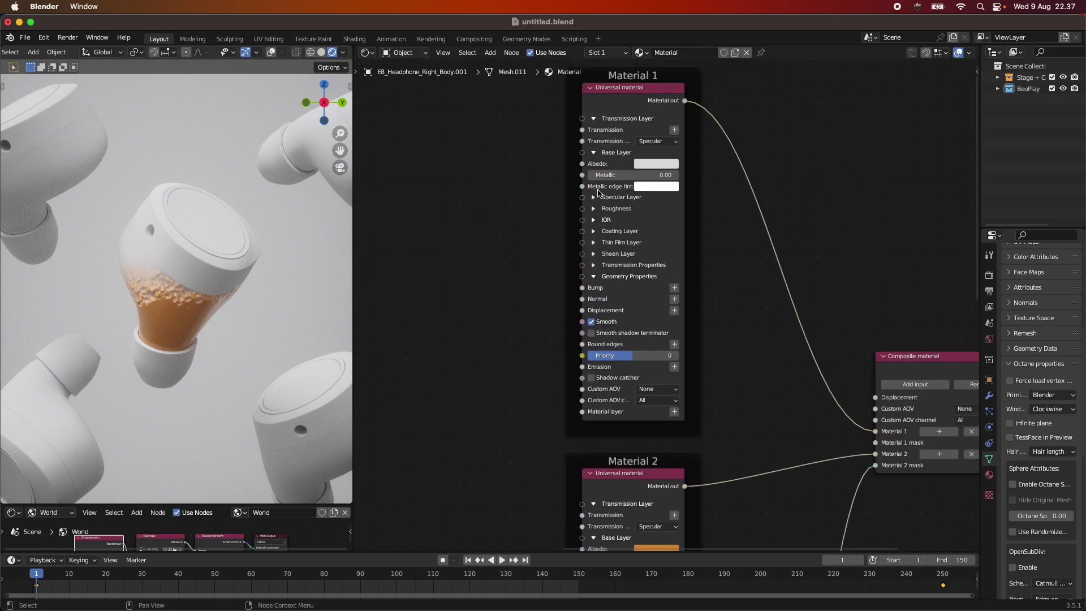
ctrl+scroll(589, 334, up, 4)
click(588, 328)
drag(630, 222, 625, 163)
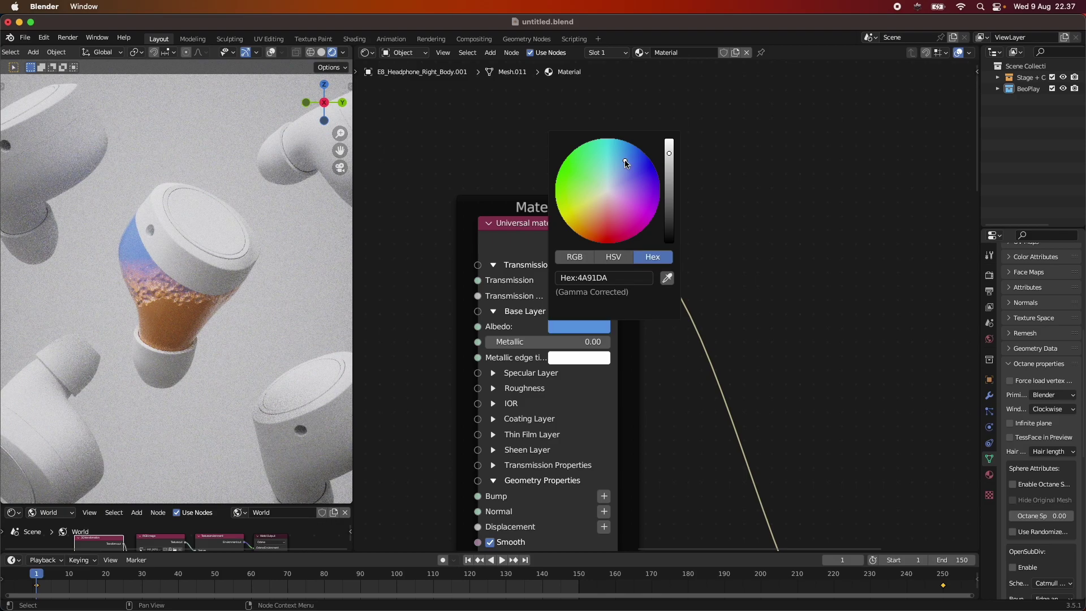
Step: Return Material 1's Albedo to neutral light grey by setting its HSV saturation to 0
middle_drag(509, 451, 650, 258)
scroll(651, 258, down, 2)
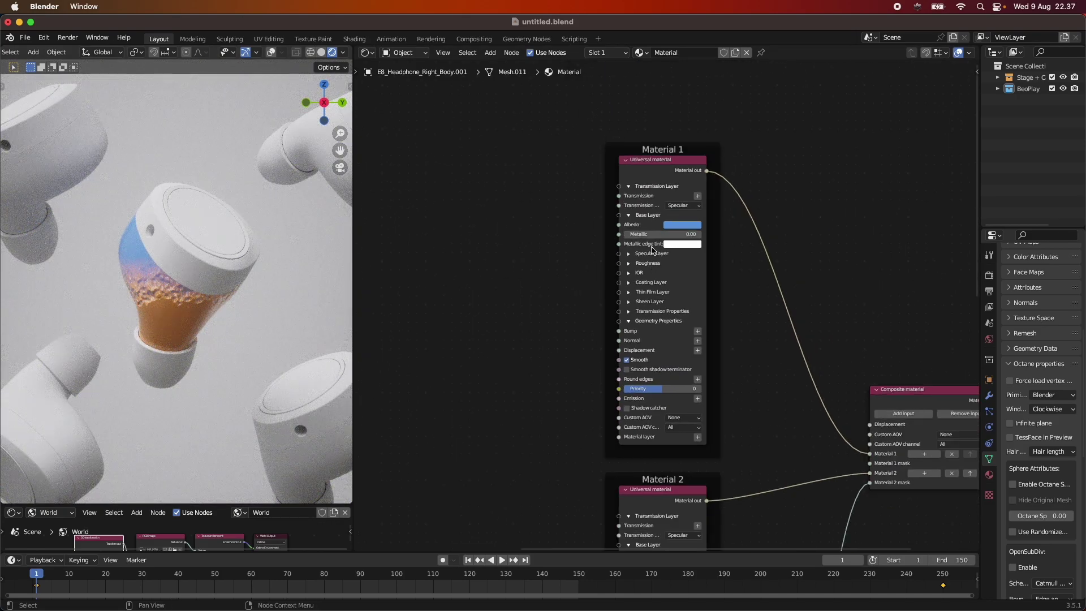
click(673, 227)
click(704, 181)
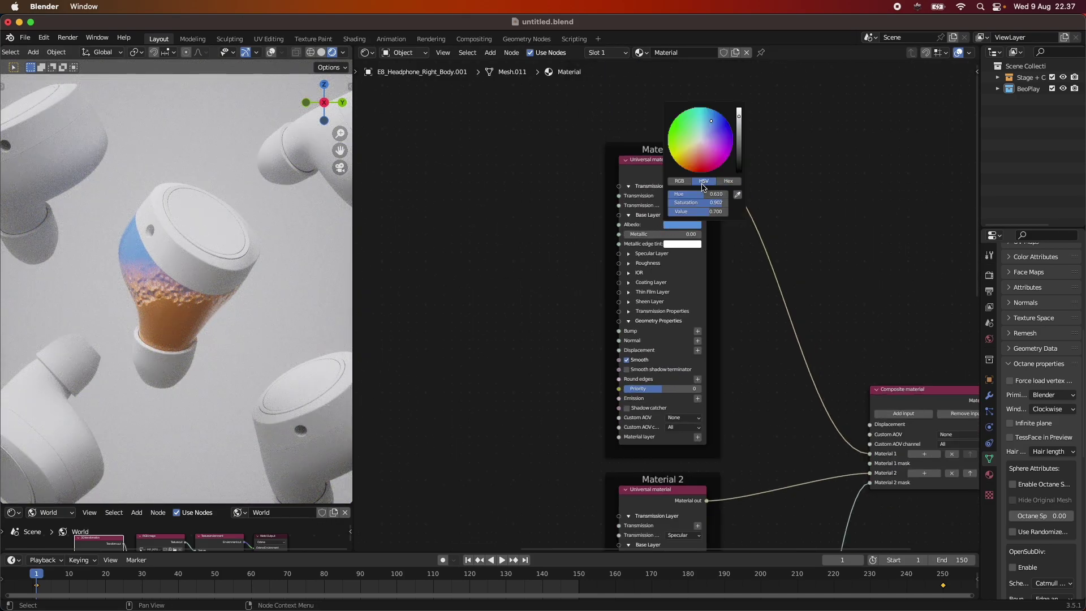
drag(717, 205, 670, 205)
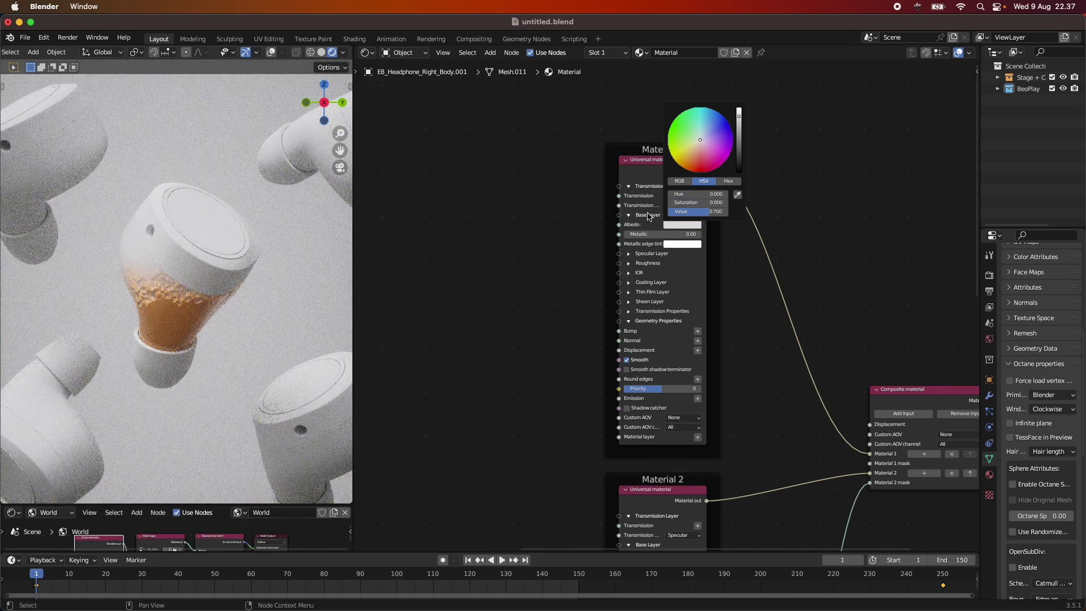
Step: Set the Octaves of the mask's Noise texture to 11
scroll(489, 420, down, 8)
scroll(636, 407, left, 8)
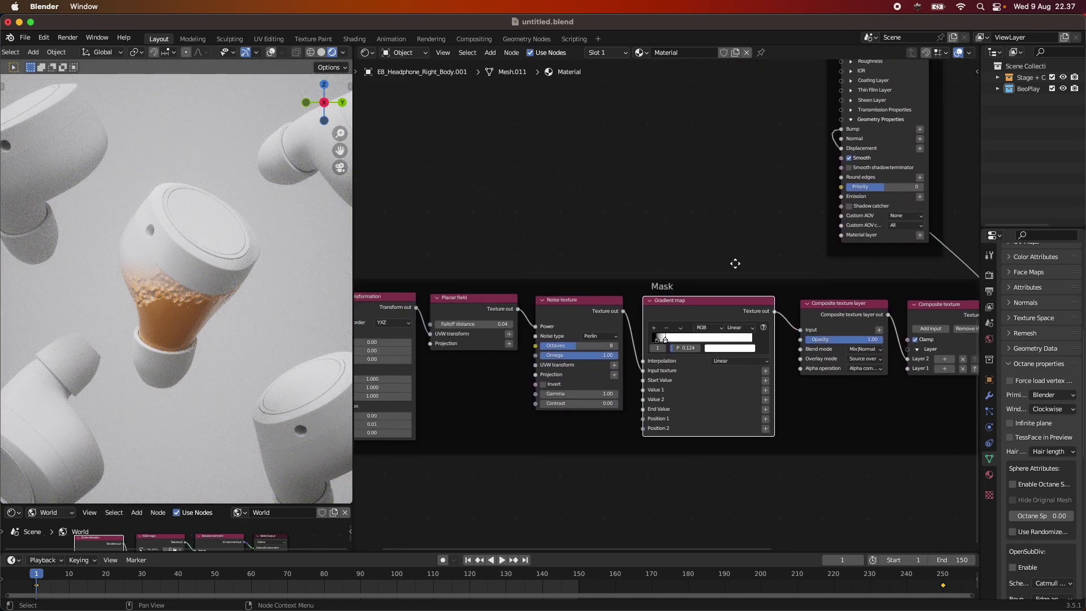
scroll(560, 443, down, 3)
scroll(568, 419, left, 2)
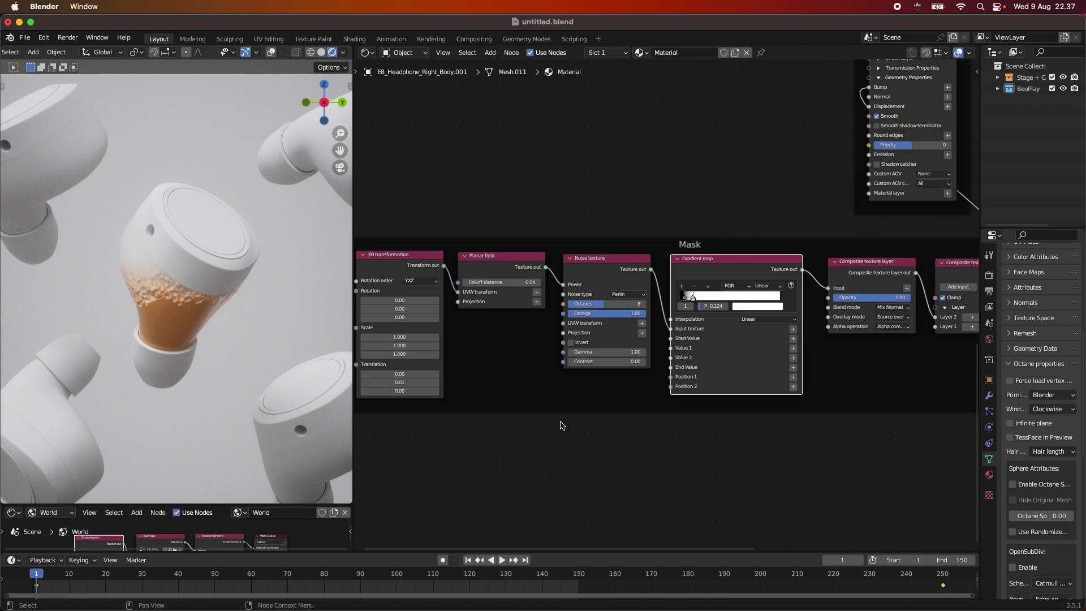
scroll(592, 395, up, 3)
scroll(297, 300, up, 4)
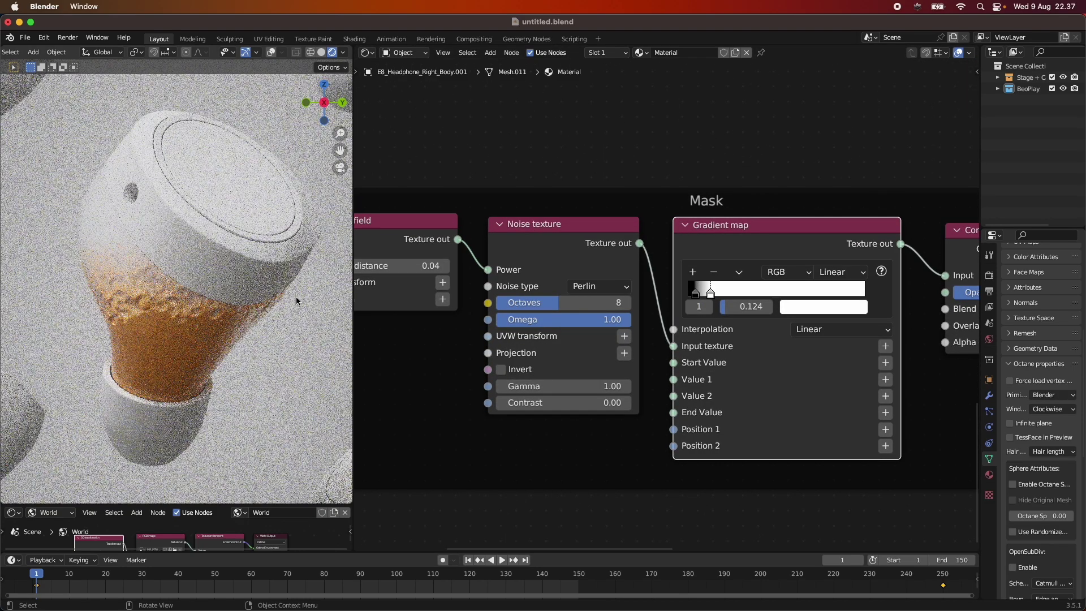
drag(566, 303, 591, 302)
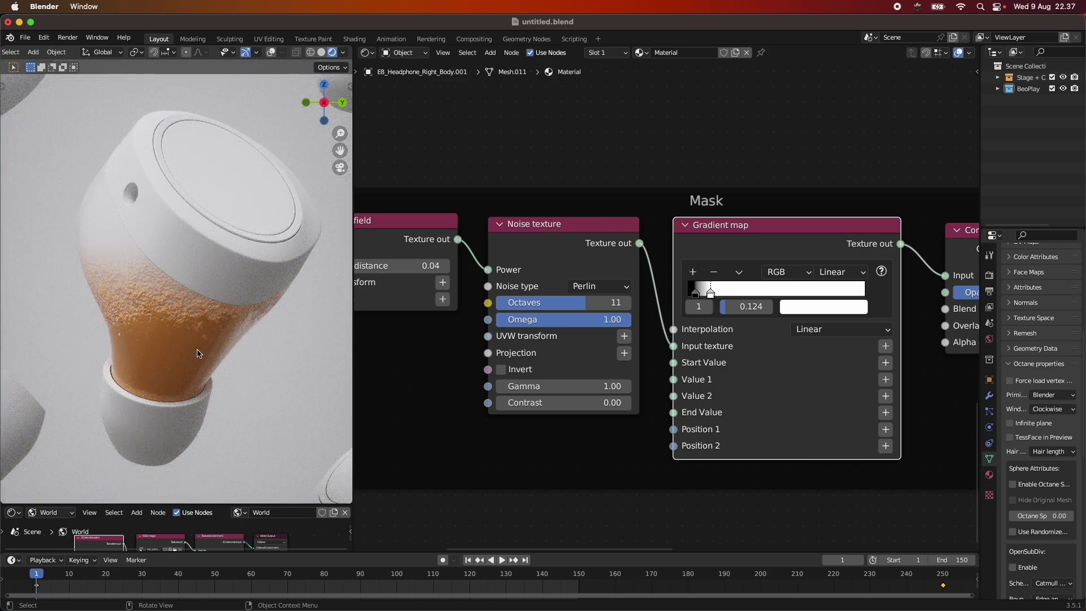
Step: Increase the mask Noise texture's Octaves to 12 while viewing the whole earbud
scroll(198, 353, down, 3)
click(607, 303)
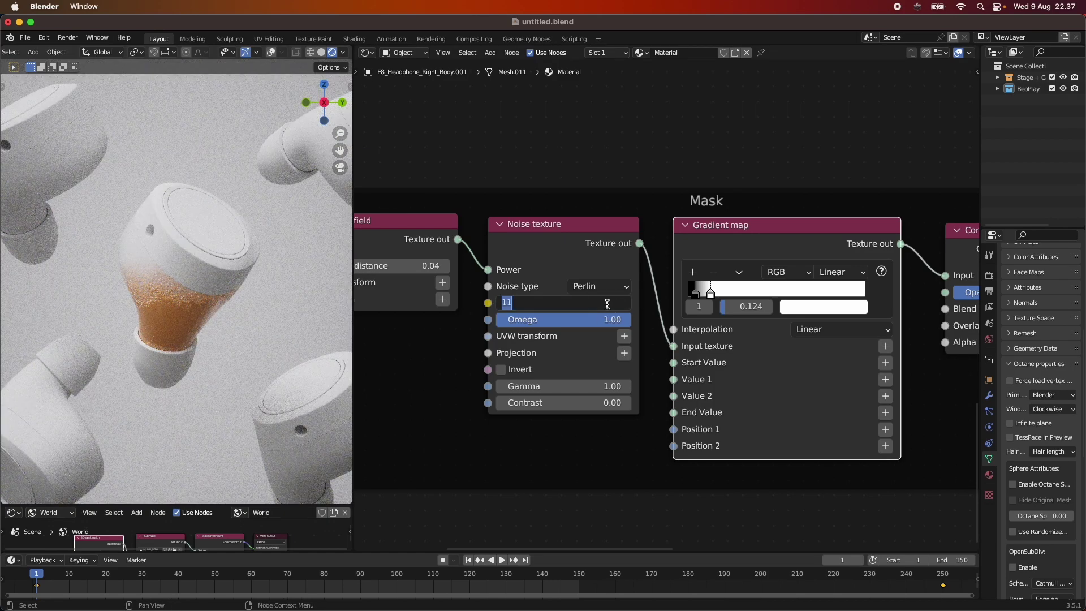
text(12)
key(Return)
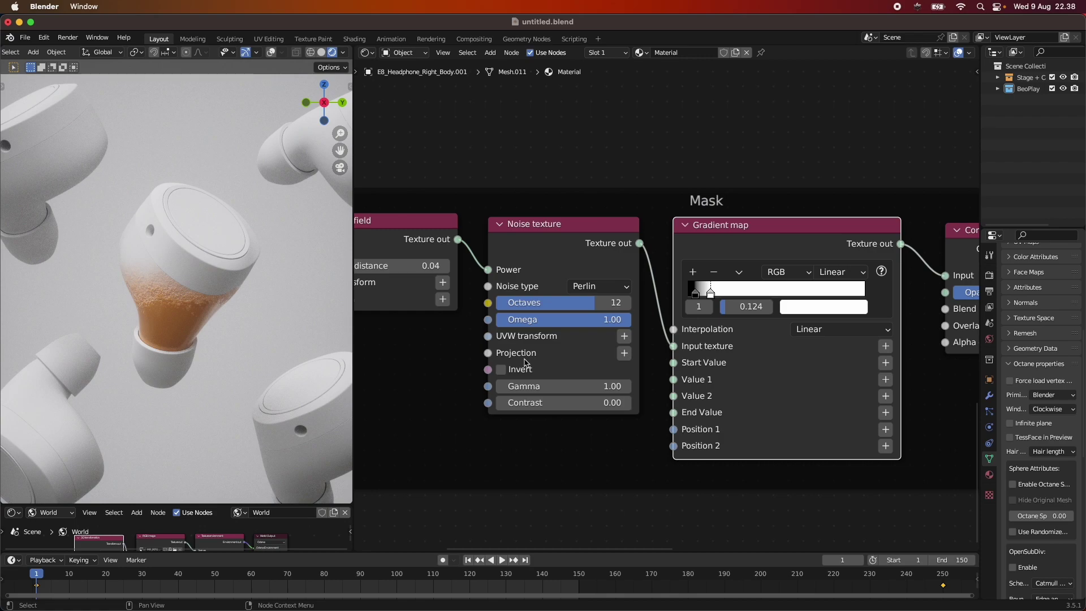
Step: Switch the mask Gradient map's interpolation to Constant and examine the hard material edge on the earbud
click(816, 330)
click(818, 331)
click(832, 355)
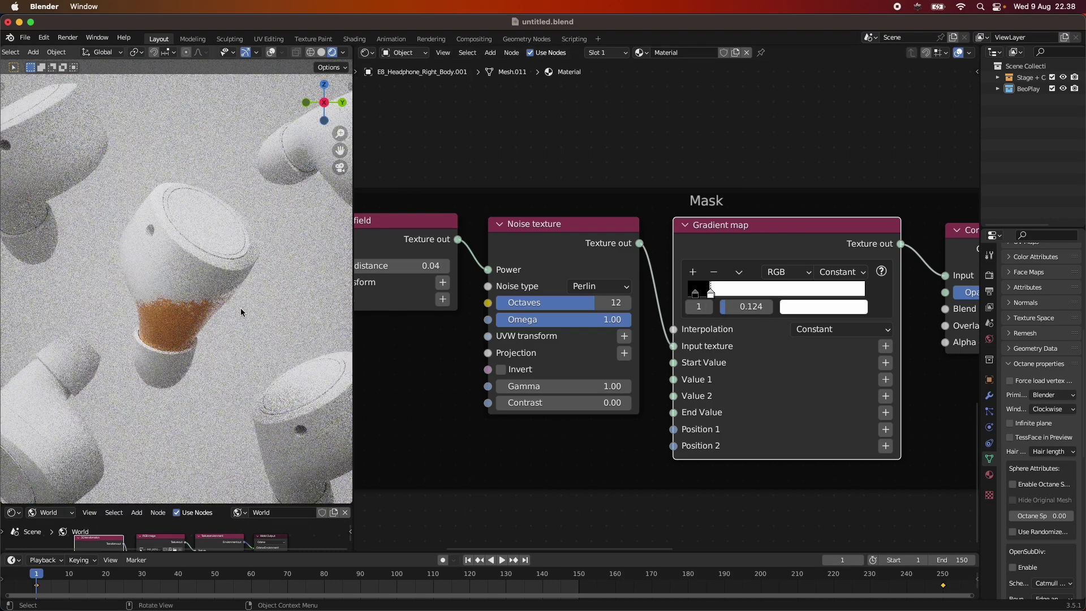
scroll(236, 331, up, 5)
middle_drag(236, 331, 286, 283)
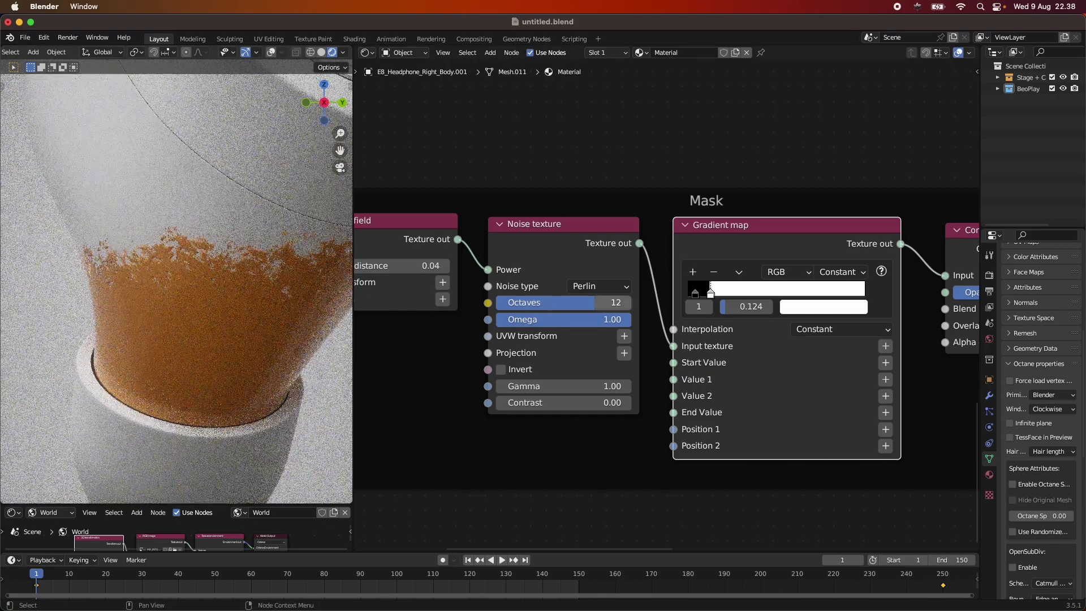
Step: Set the mask Noise texture's Octaves back to 8
click(549, 306)
text(8)
key(Return)
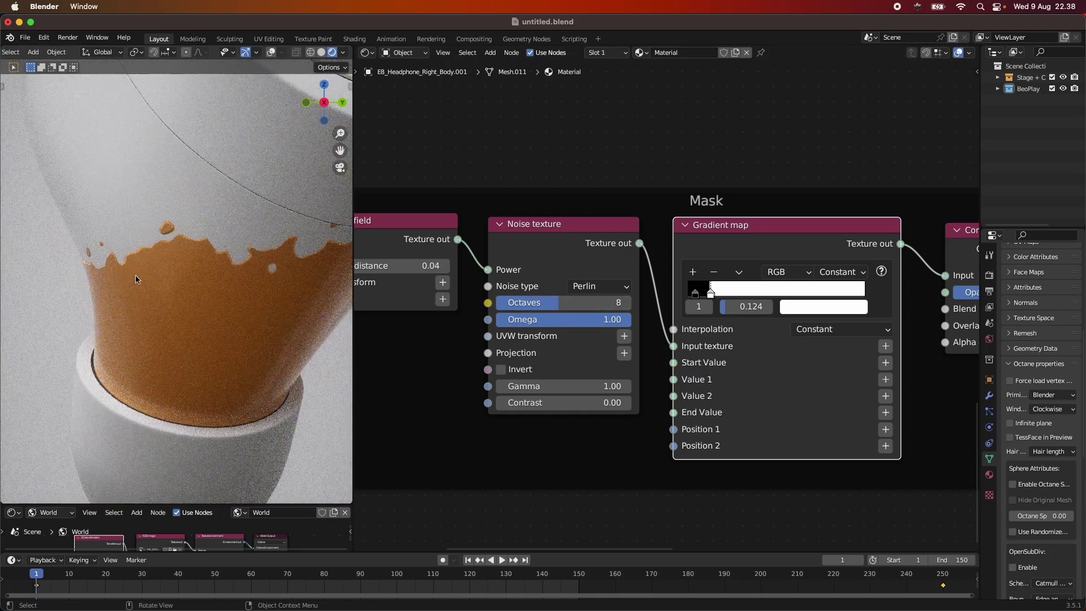
Step: Move the Gradient map's black stop to the start and its white stop to position 0.128, and check the whole earbud
scroll(192, 298, down, 2)
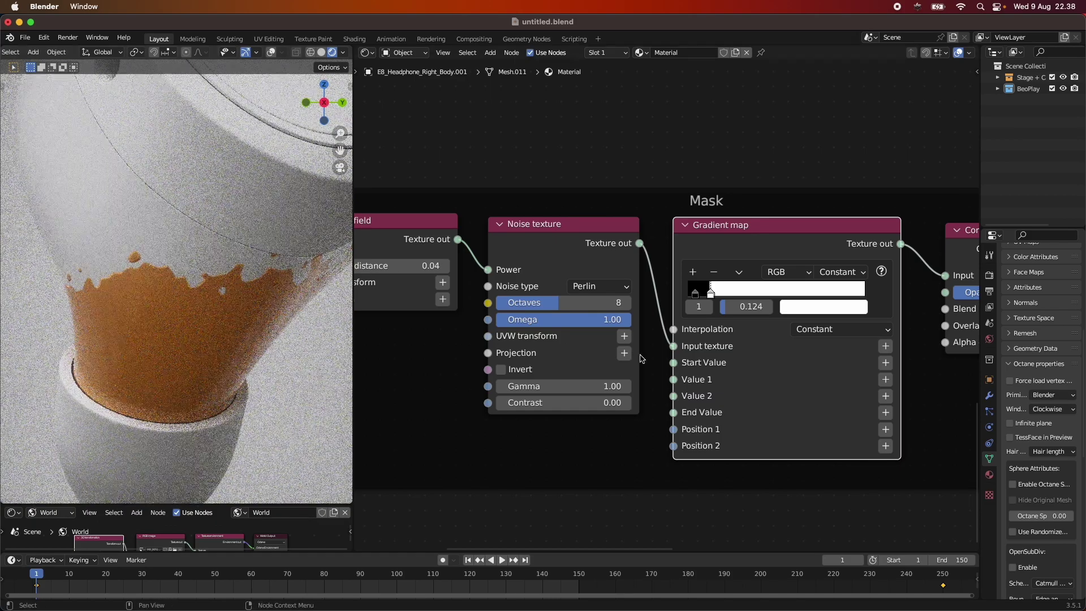
mouse_move(699, 298)
mouse_down()
mouse_move(688, 294)
mouse_move(717, 296)
mouse_up()
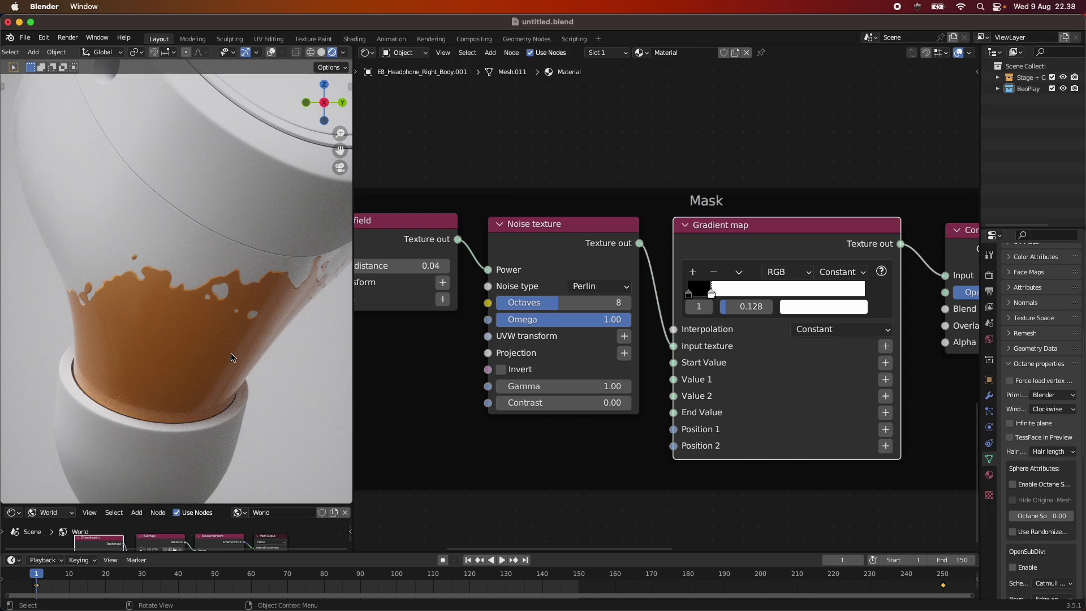
scroll(232, 357, down, 10)
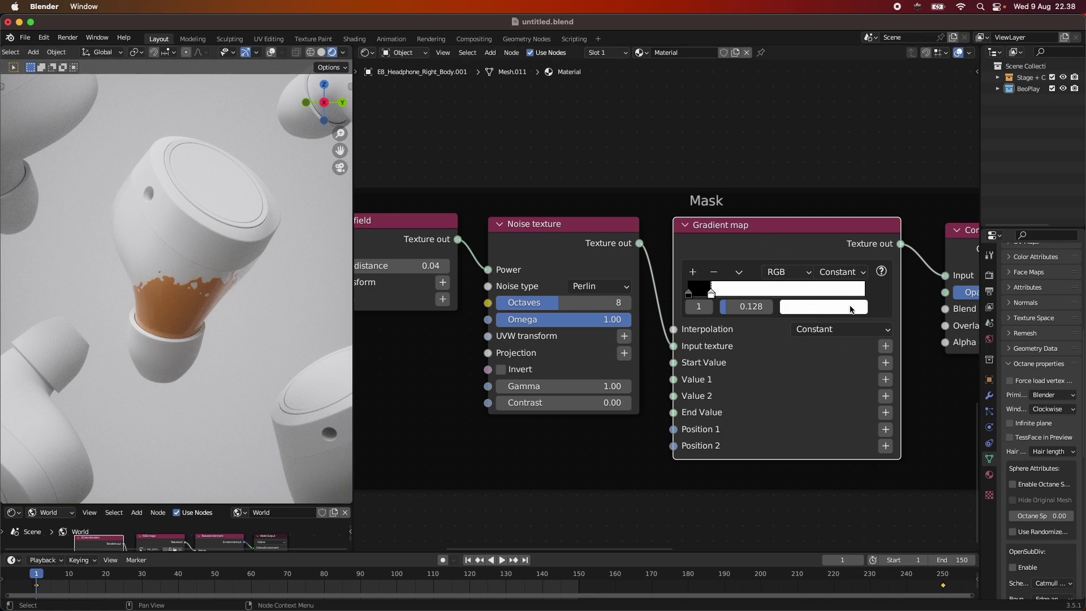
Step: Switch the mask Gradient map's interpolation back to Linear
click(855, 332)
click(830, 334)
click(830, 363)
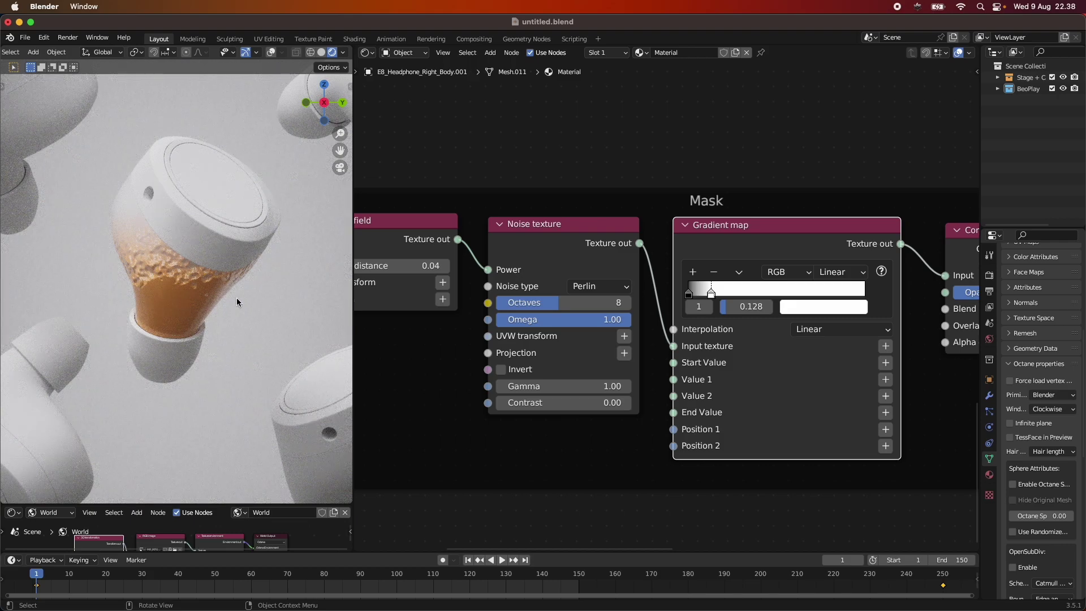
Step: Switch the mask Gradient map's interpolation to Constant for a hard material edge and save the file
scroll(227, 289, down, 5)
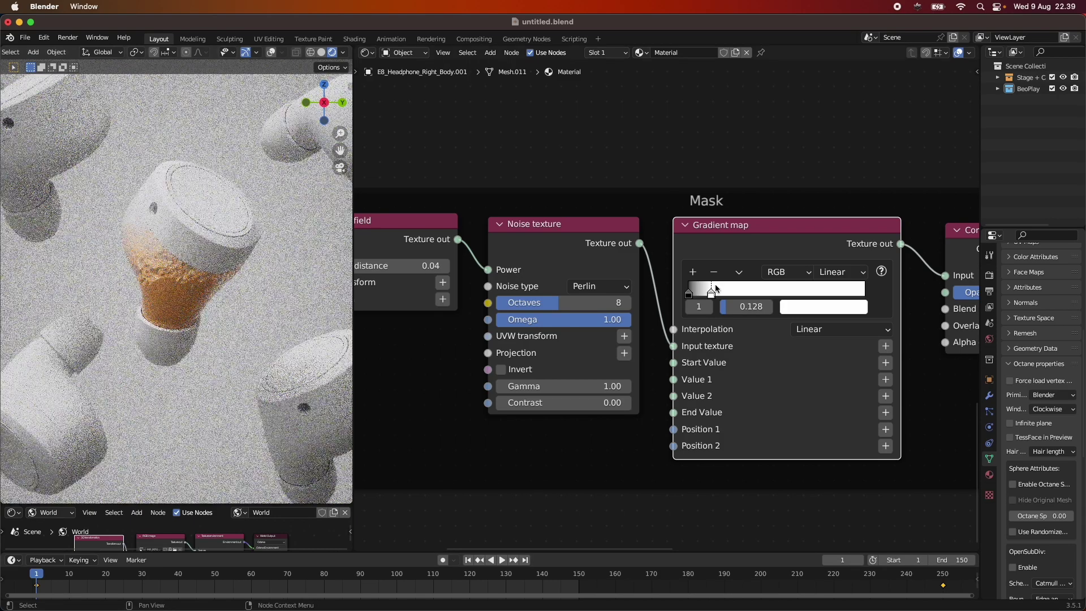
click(830, 330)
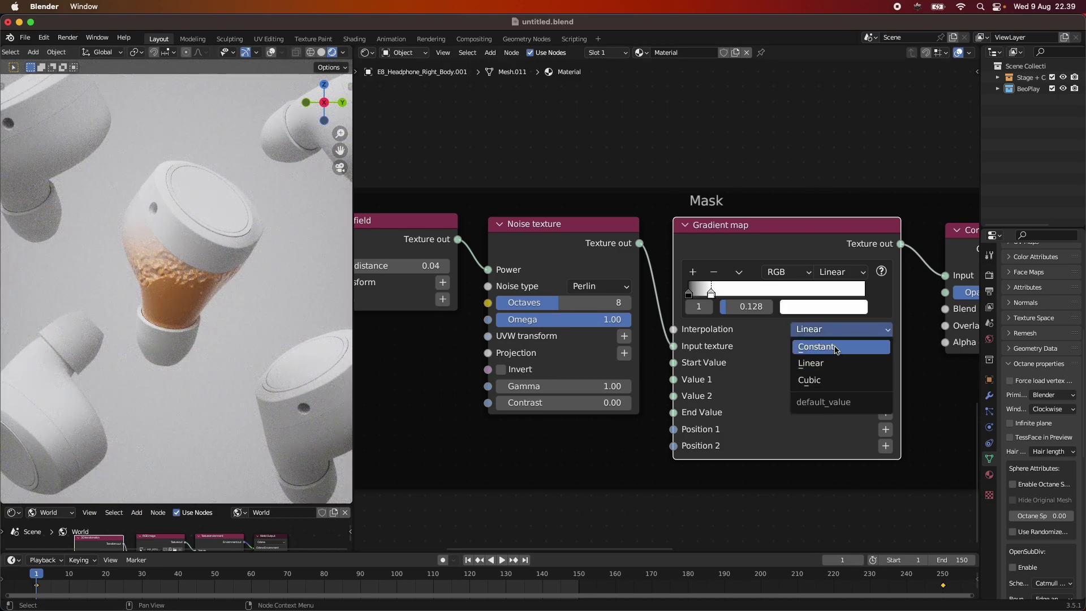
click(836, 347)
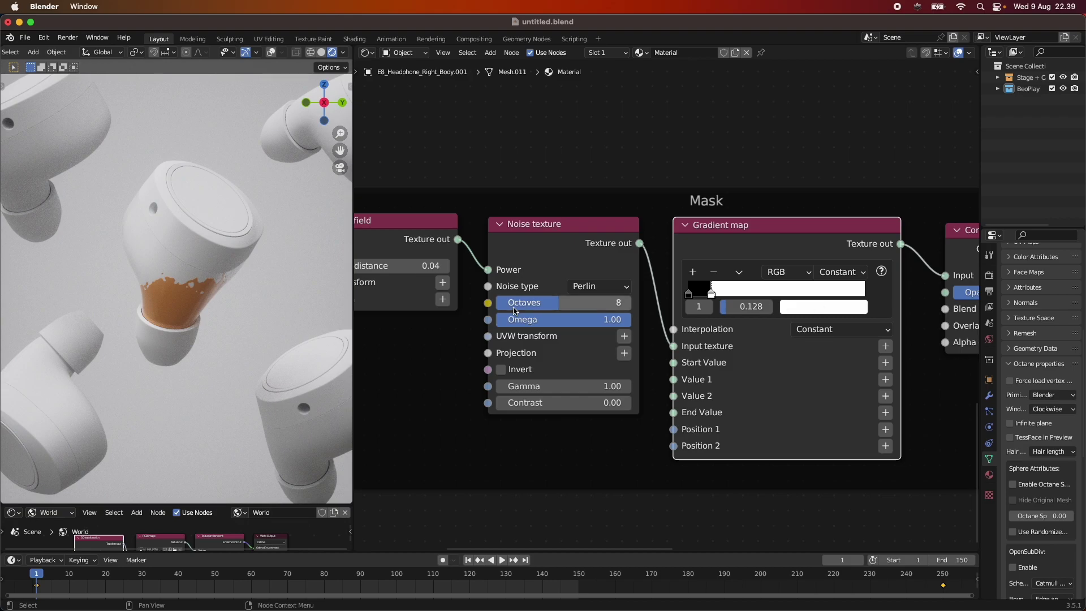
key(KP_0)
key(KP_0)
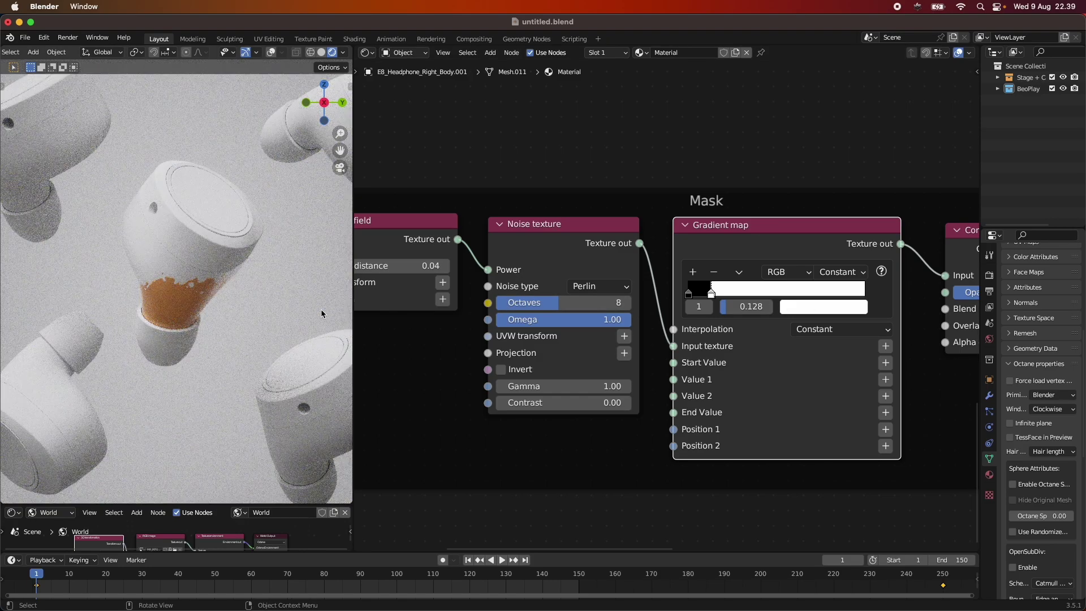
key(super+s)
Step: Examine the earbud material's whole node network, with its Material 1, Material 2 and Mask frames feeding the Composite material
scroll(717, 298, down, 6)
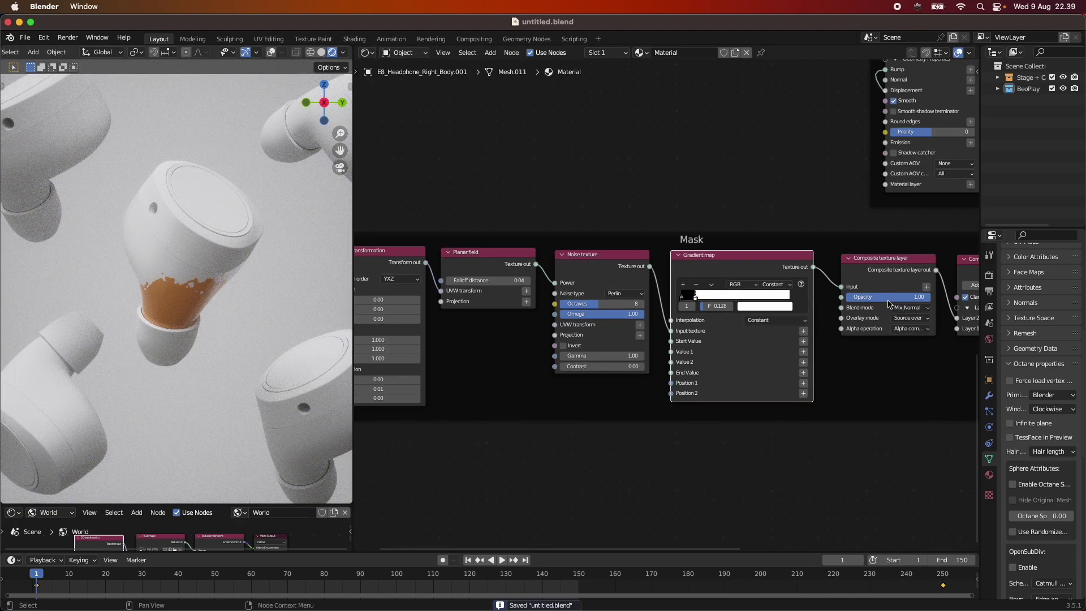
drag(836, 271, 791, 277)
scroll(866, 269, down, 3)
middle_drag(718, 334, 807, 396)
scroll(766, 393, up, 3)
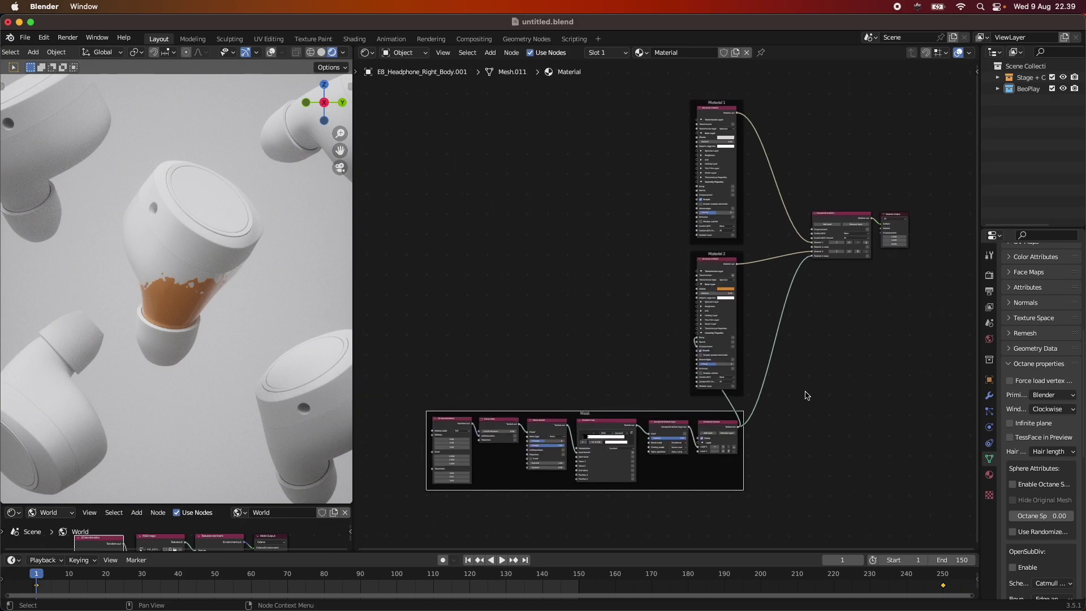